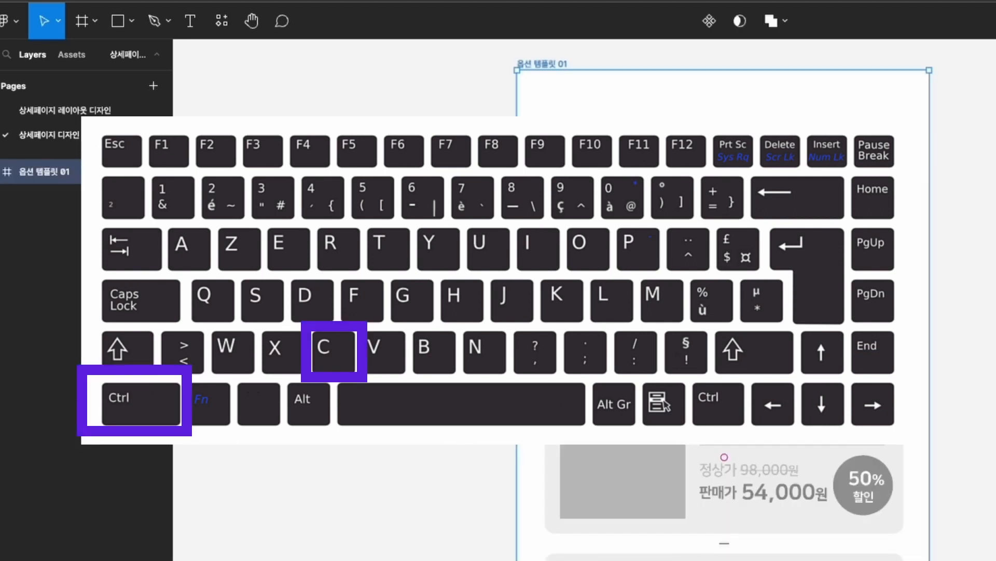
- Paste the copied 옵션 템플릿 01 frame onto the 상세페이지 디자인 실습용 page
key("ctrl+v")
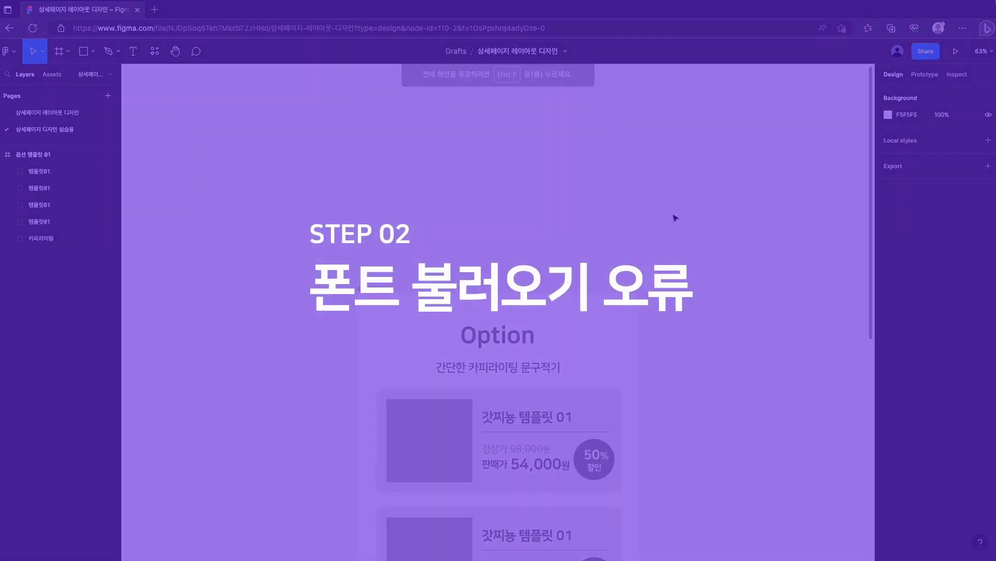
scroll(652, 267, "down", 3)
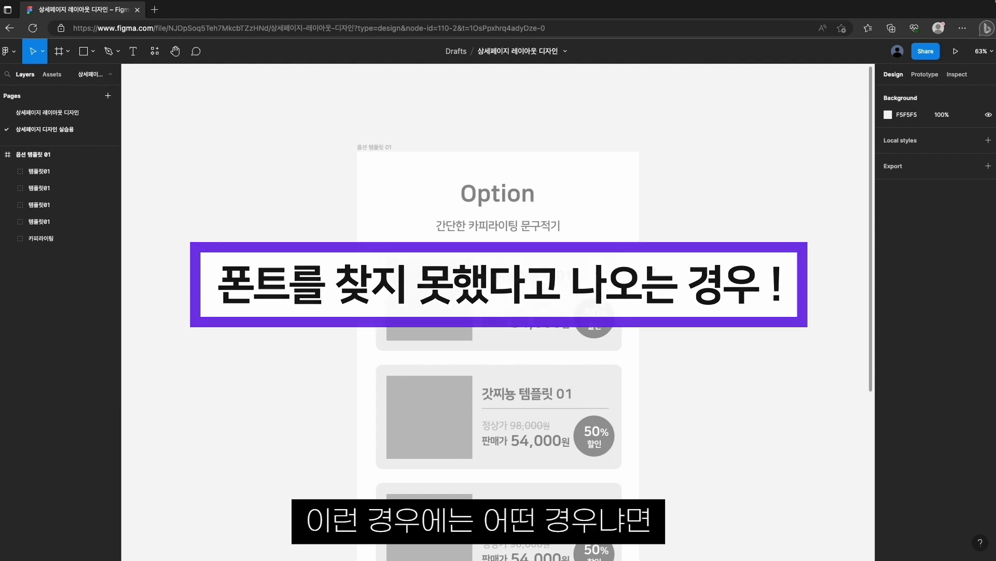
- Check which font the subtitle text 간단한 카피라이팅 문구적기 in the heading group uses
left_click(516, 238)
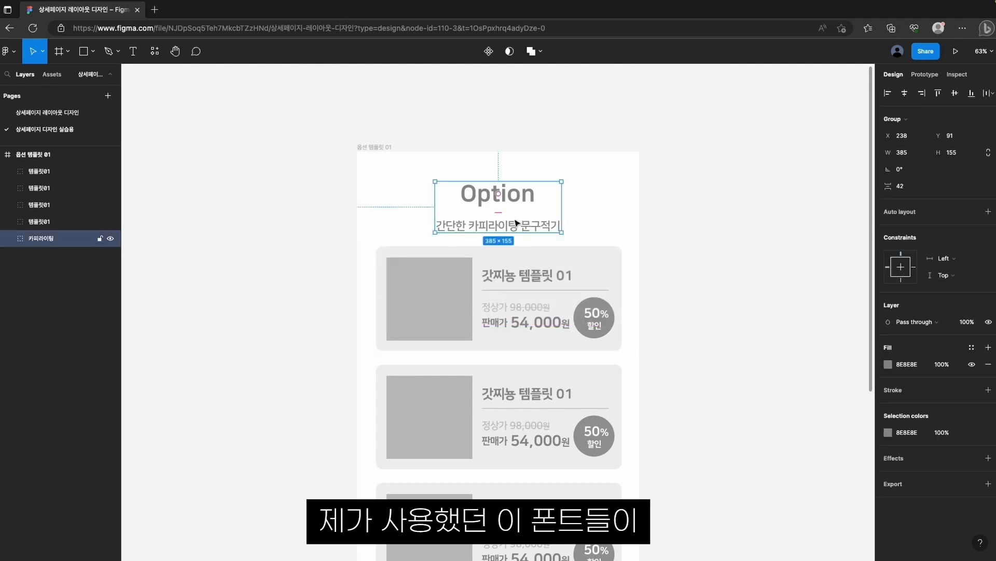
scroll(571, 238, "down", 1)
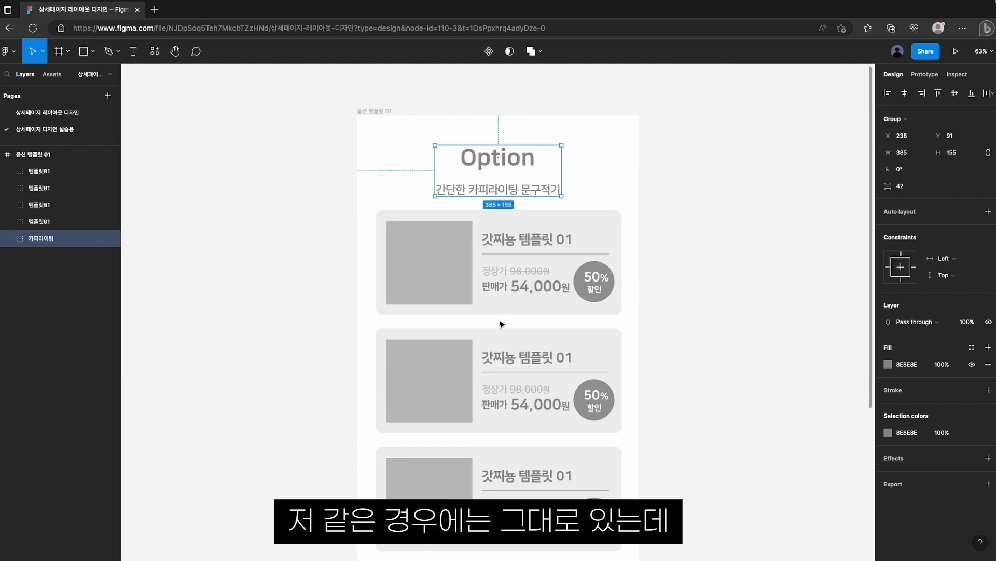
scroll(511, 330, "up", 2)
left_click(694, 276)
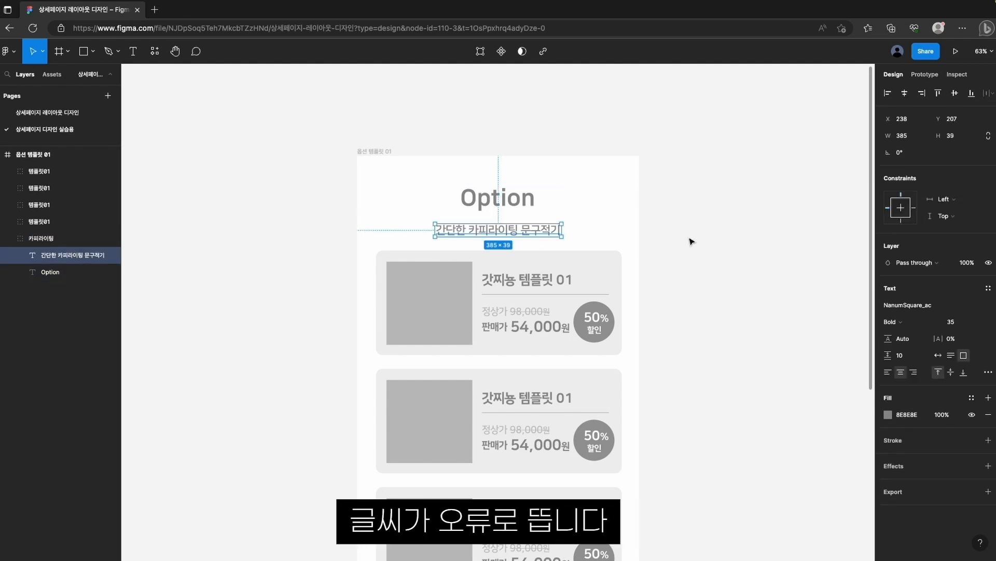
left_click(691, 241)
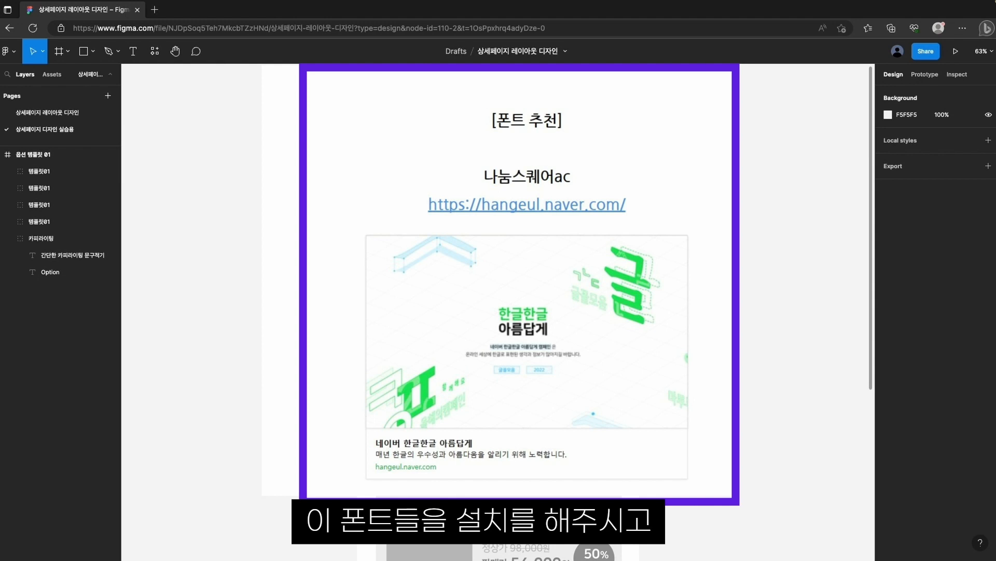
- Look over the heading group and the second template card to check that their fonts display correctly
left_click(511, 224)
scroll(597, 247, "down", 2)
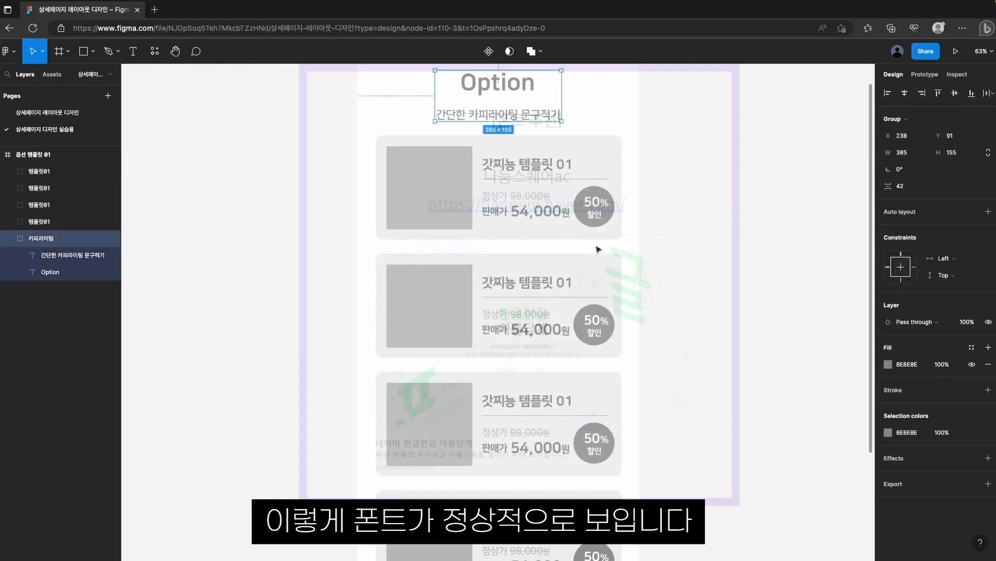
left_click(545, 290)
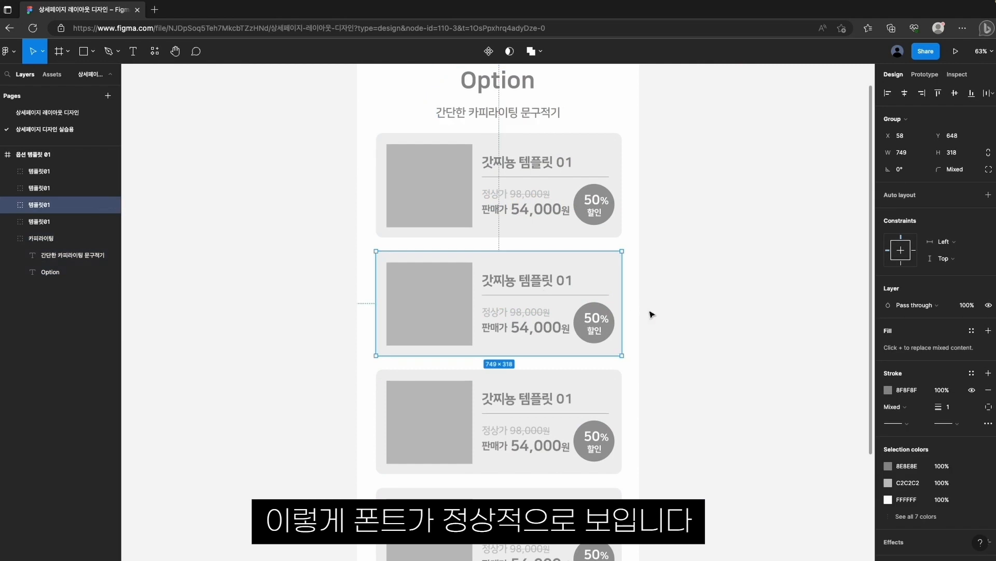
left_click(665, 310)
scroll(664, 310, "up", 1)
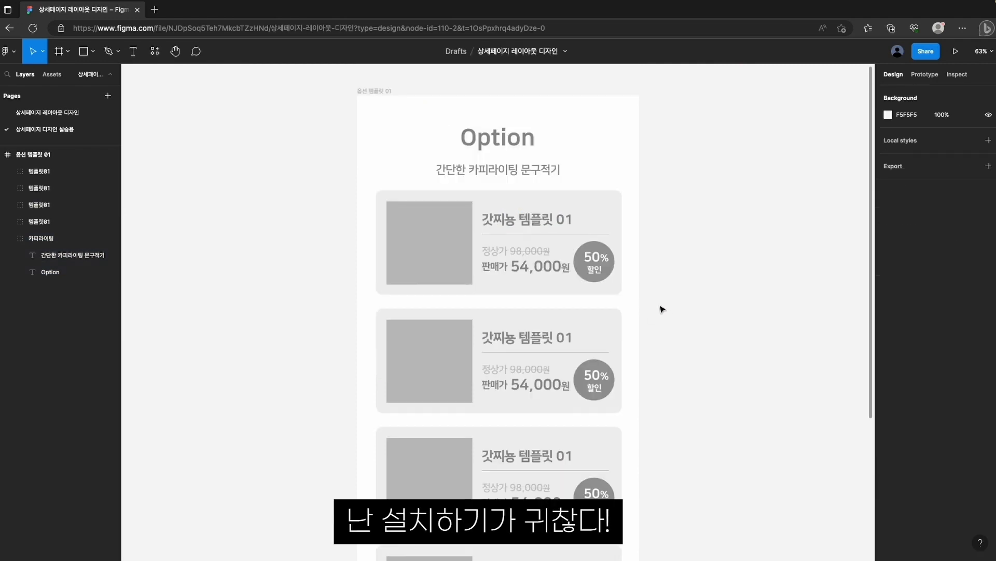
- Choose the NanumSquare_ac font for the Option heading text and deselect it
left_click(485, 140)
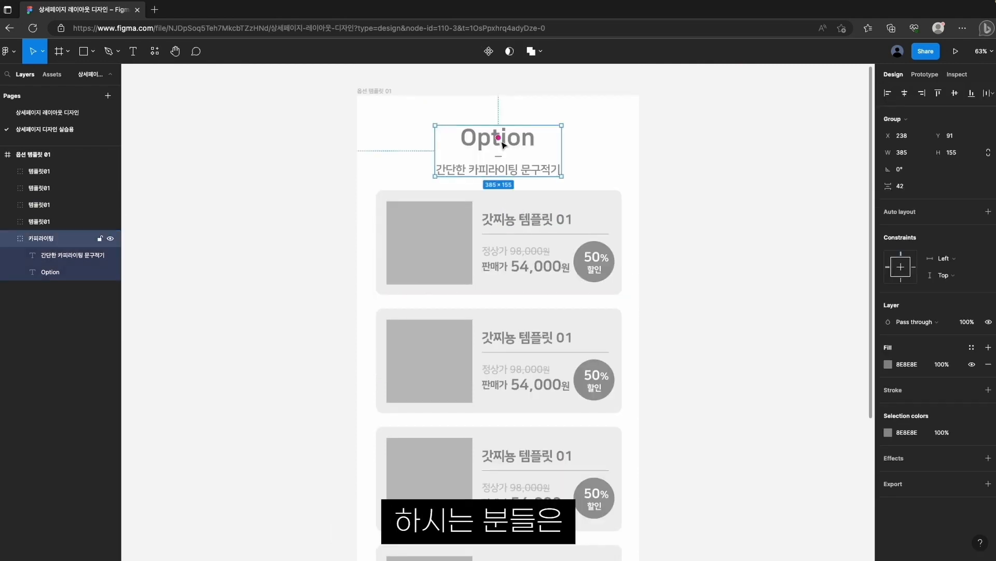
double_click(485, 140)
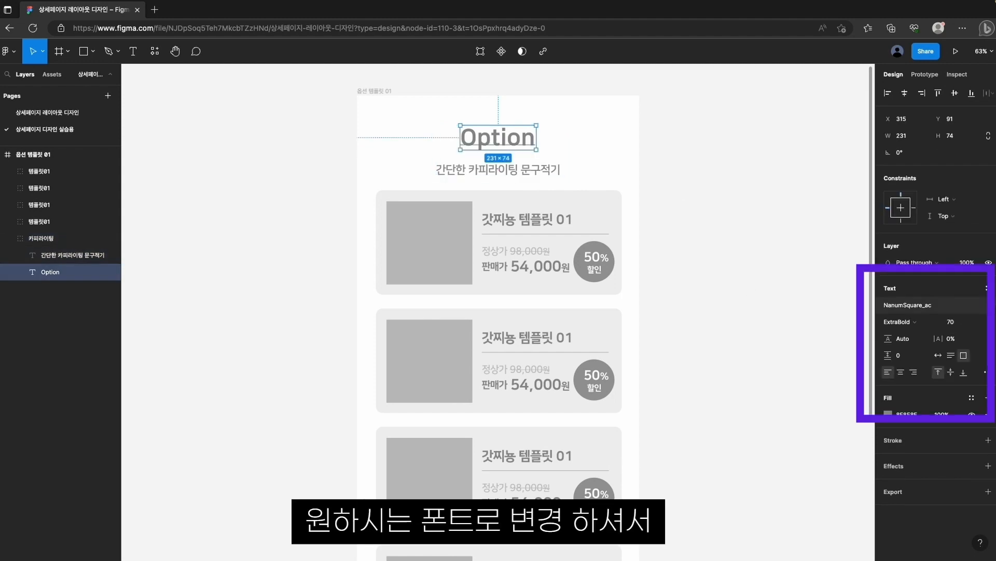
left_click(929, 304)
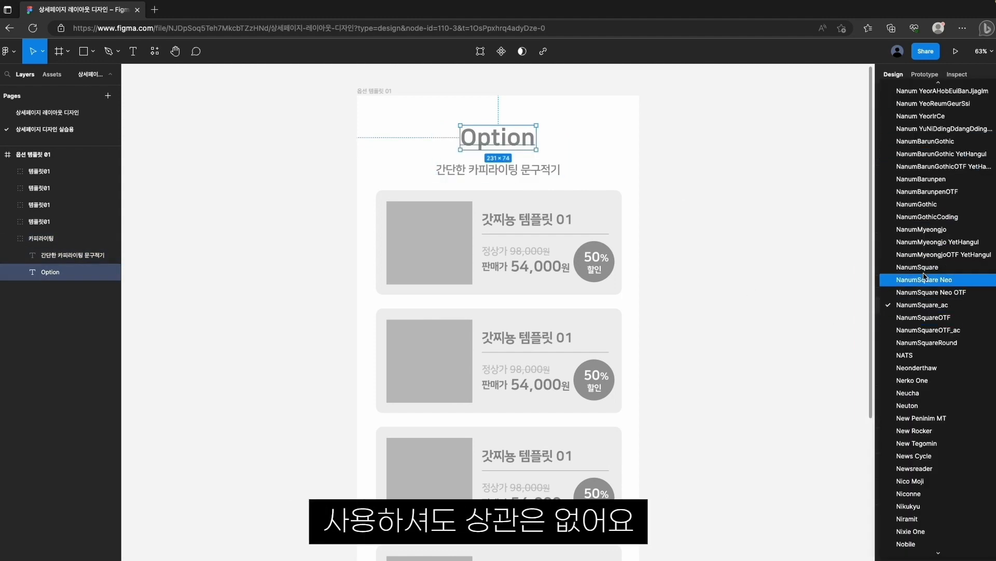
left_click(922, 304)
left_click(750, 301)
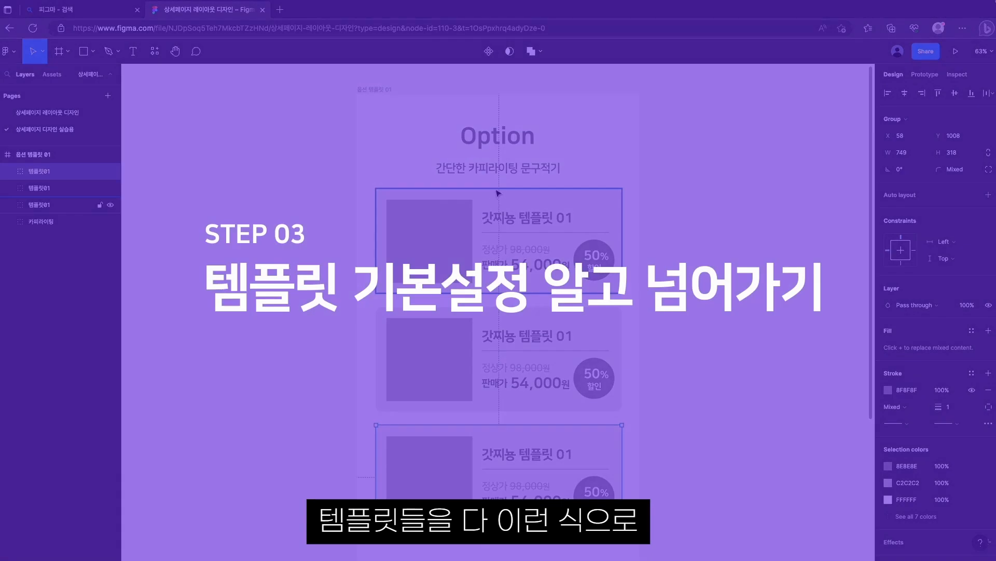
- Examine how the heading and template cards are grouped, including the image rectangle inside the first card's group
left_click(487, 141)
left_click(482, 229)
left_click(481, 359)
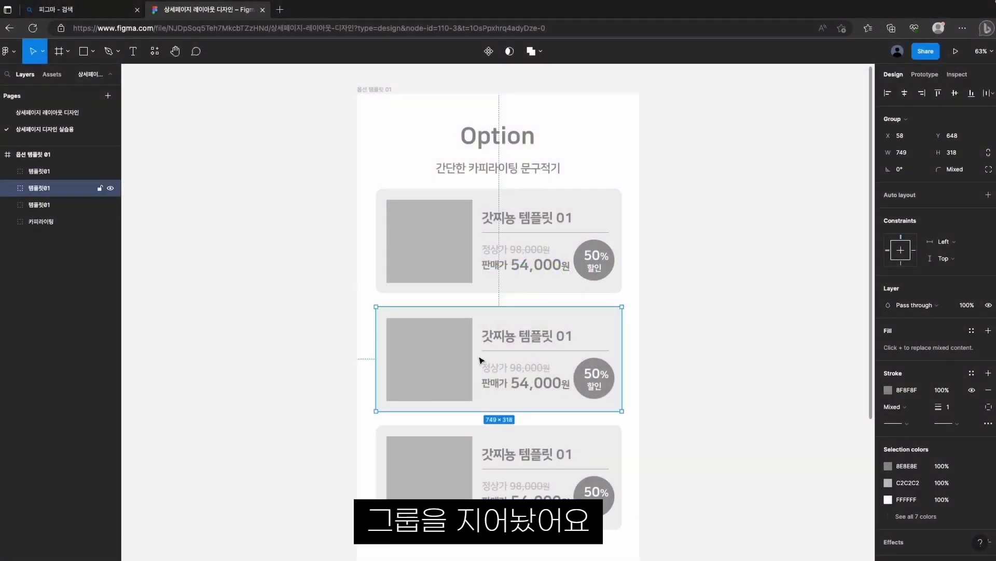
left_click(482, 473)
double_click(400, 214)
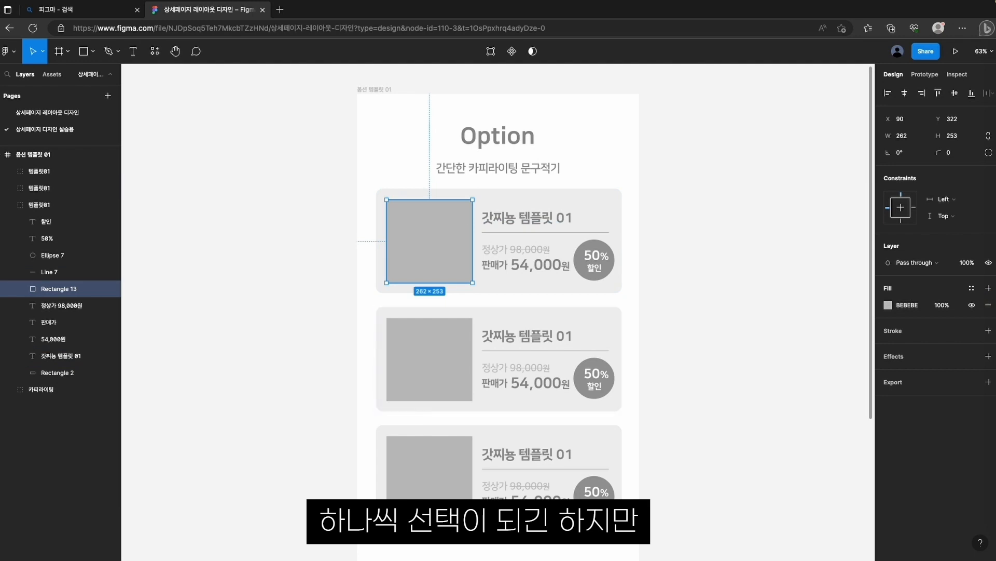
left_click(373, 263)
left_click(7, 205)
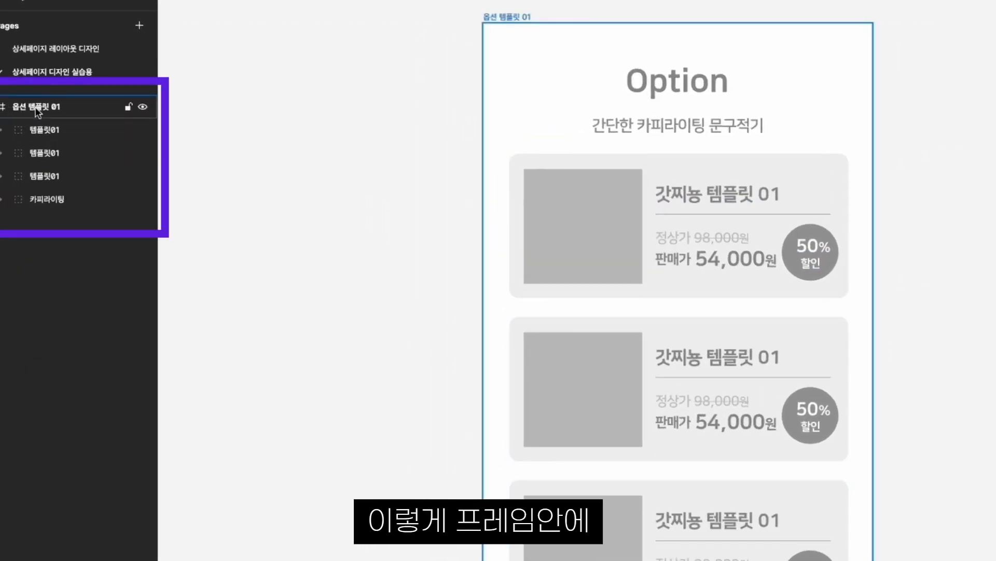
- Select each 템플릿01 group and the 카피라이팅 group in the layer list to match them with the design
left_click(39, 133)
left_click(39, 150)
left_click(47, 178)
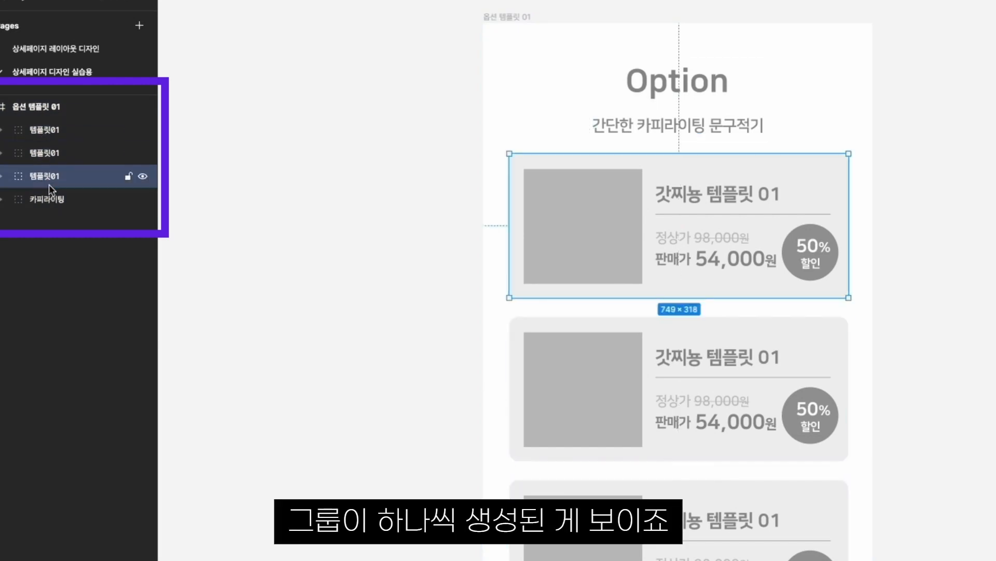
left_click(49, 199)
double_click(635, 82)
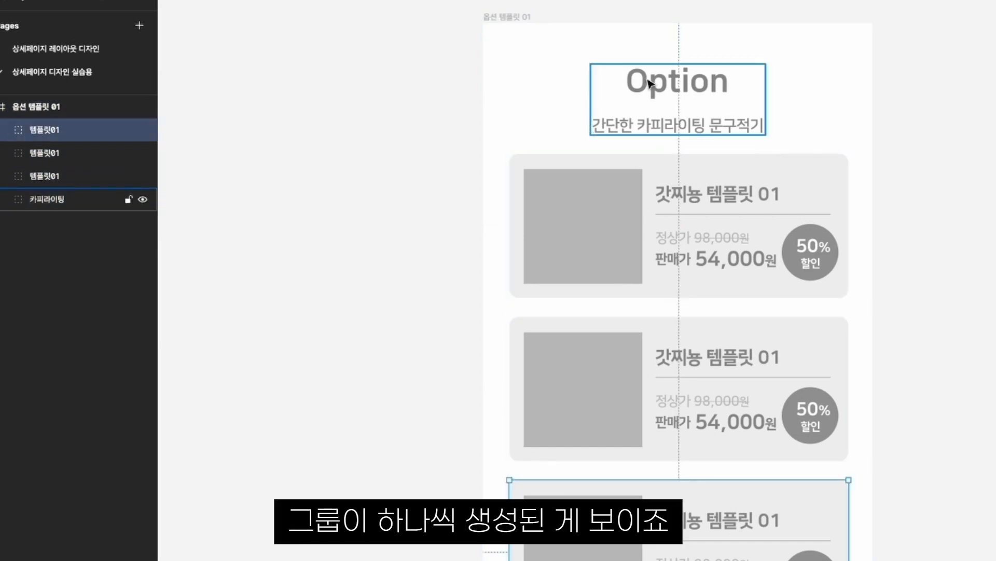
left_click(399, 185)
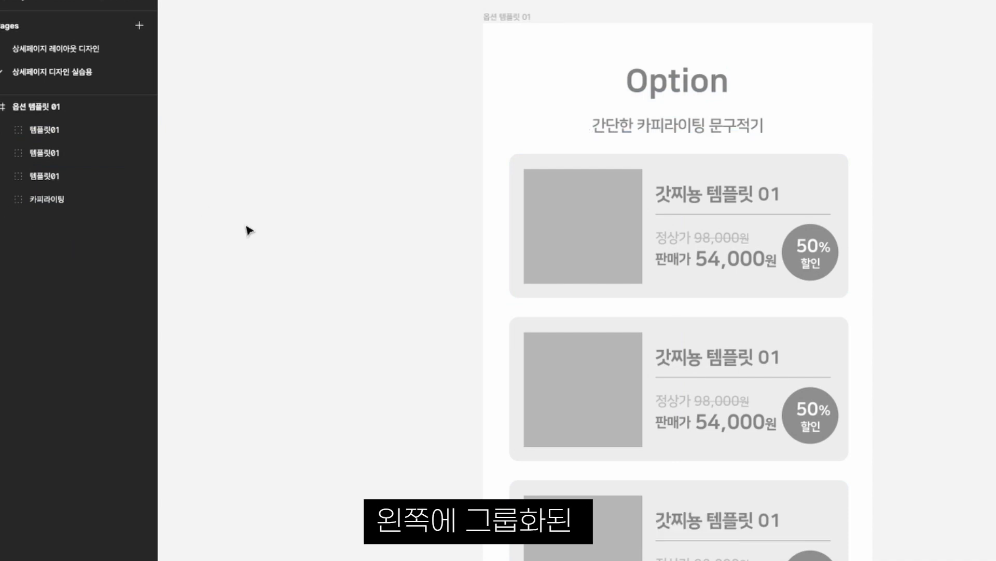
- Select the heading block and each template card on the canvas to see which layer group each belongs to
left_click(702, 100)
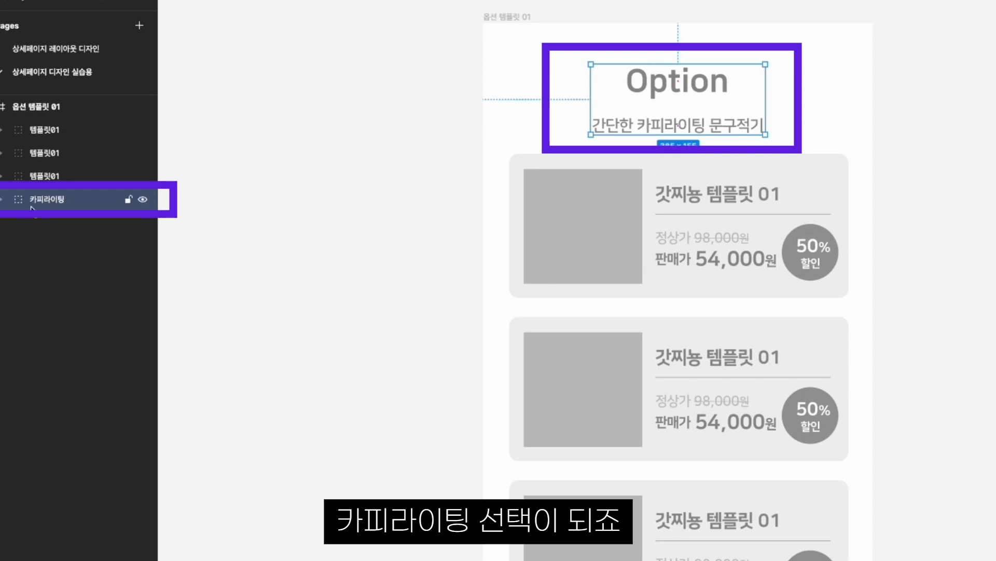
left_click(598, 232)
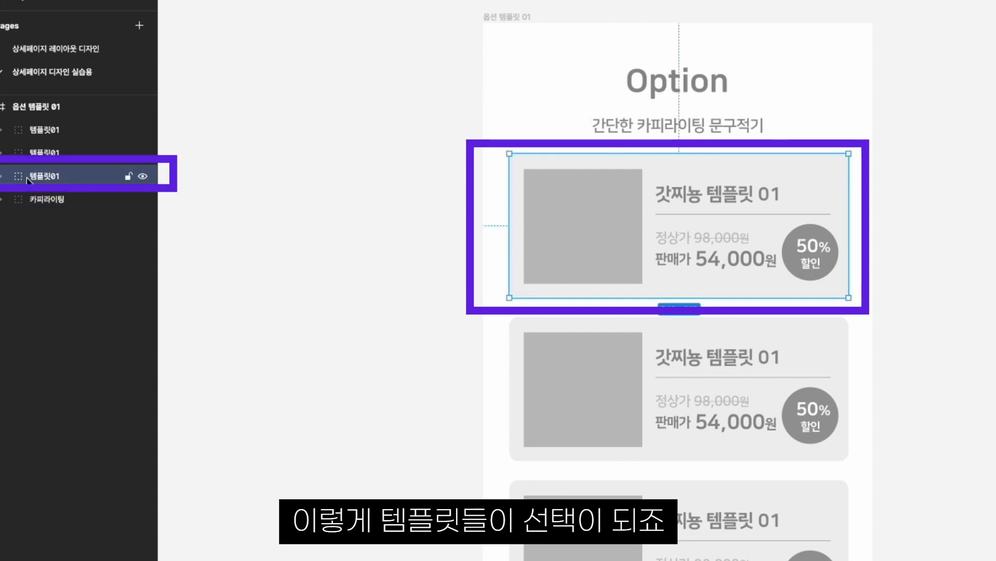
left_click(647, 409)
left_click(649, 511)
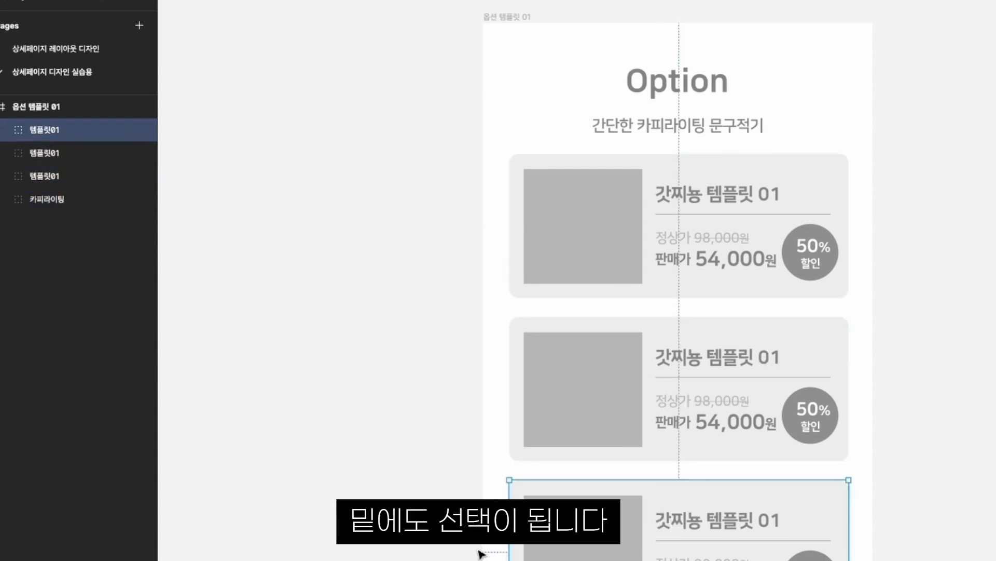
scroll(498, 484, "down", 3)
left_click(652, 272)
left_click(592, 395)
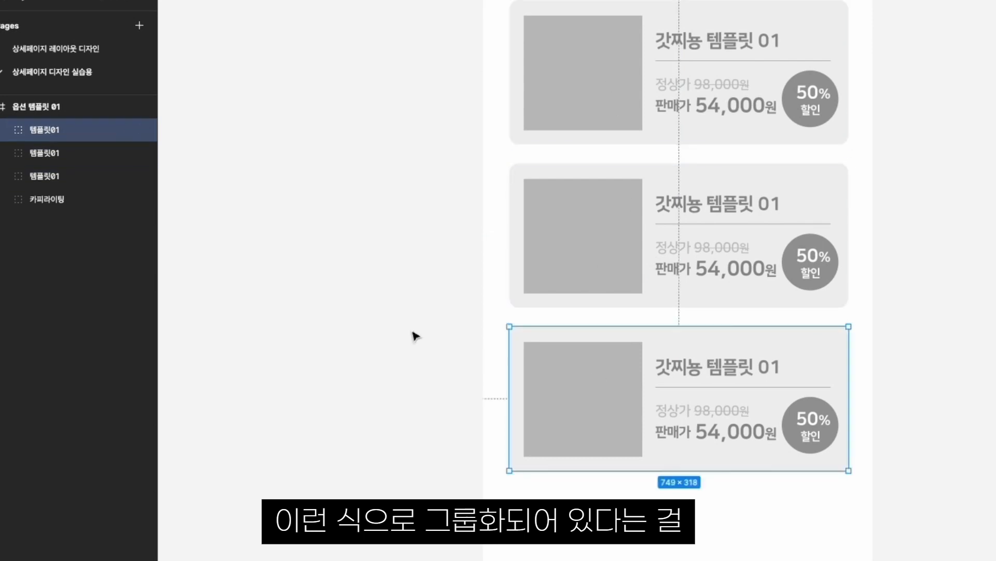
left_click(411, 333)
scroll(450, 409, "up", 1)
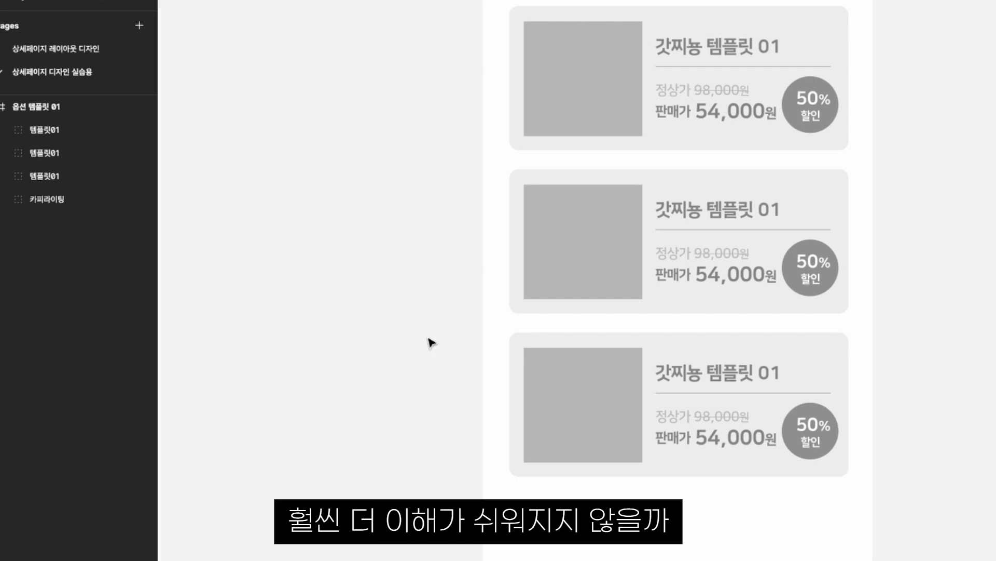
left_click(597, 394)
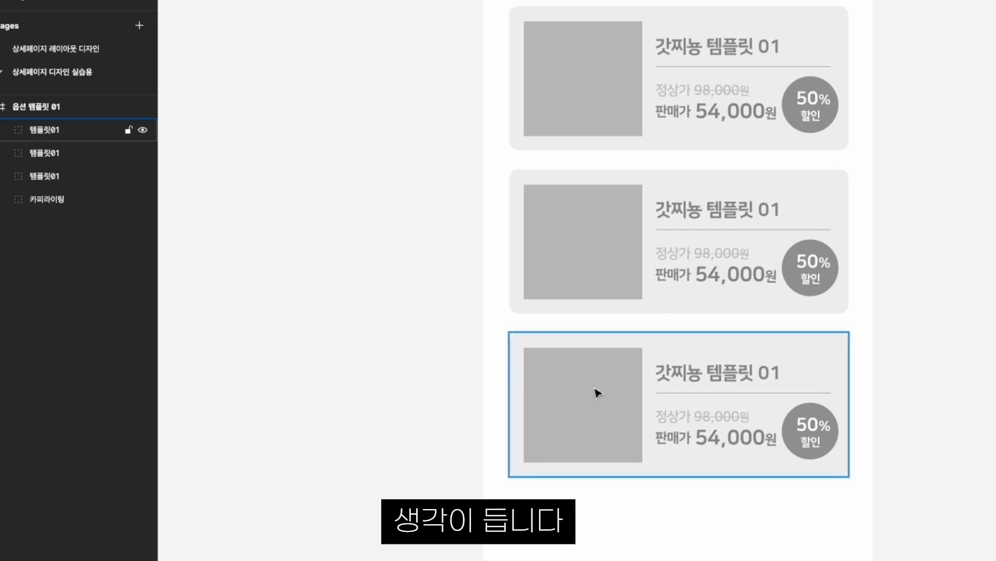
scroll(607, 385, "down", 3)
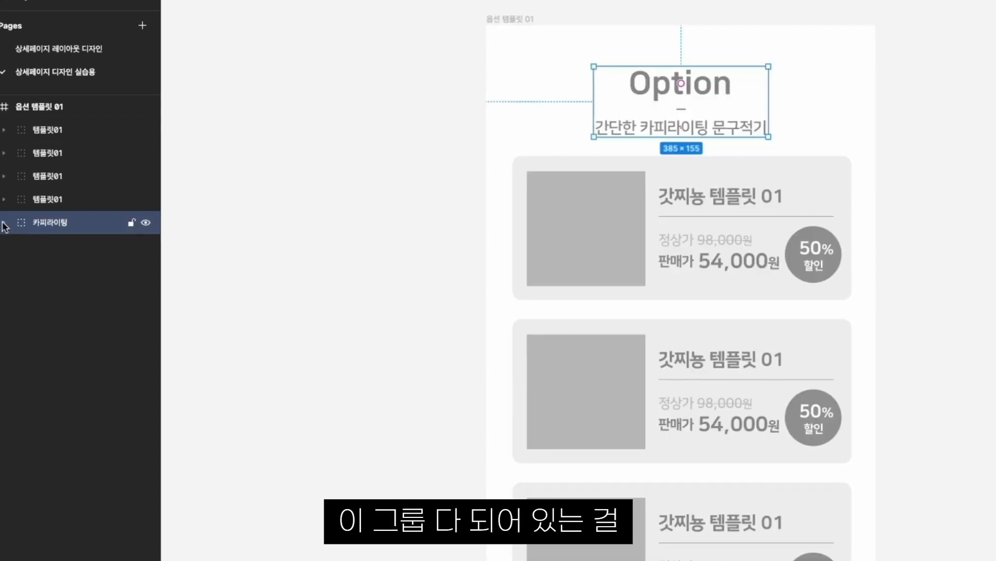
- Expand the 카피라이팅 group and select its subtitle and Option text layers to see which text each represents
left_click(1, 222)
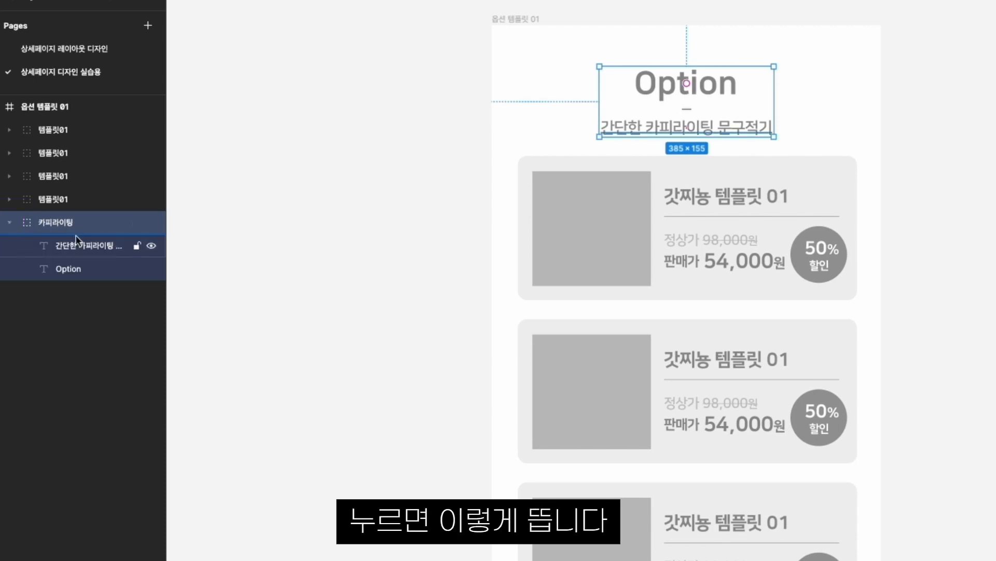
left_click(76, 248)
left_click(68, 269)
left_click(69, 248)
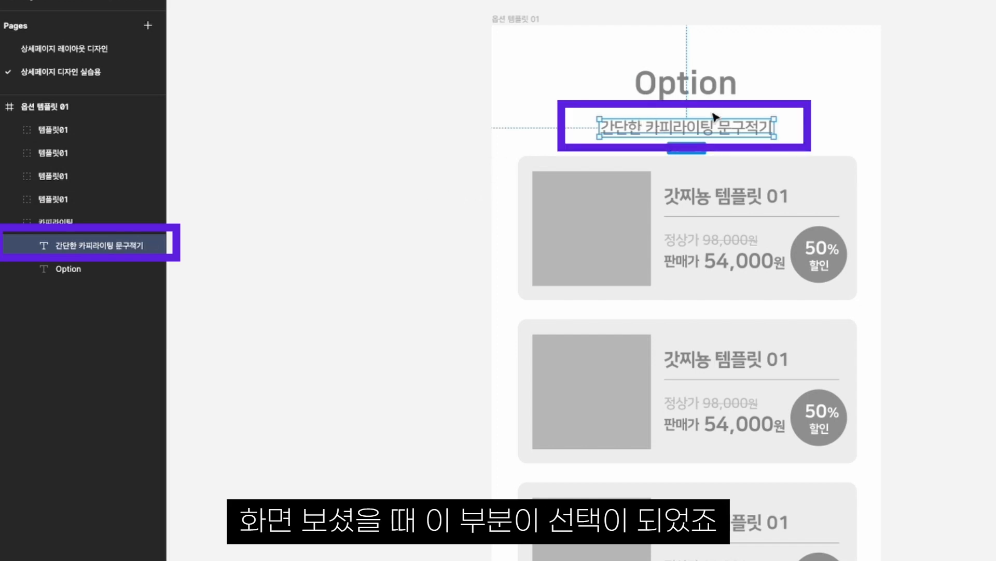
left_click(61, 267)
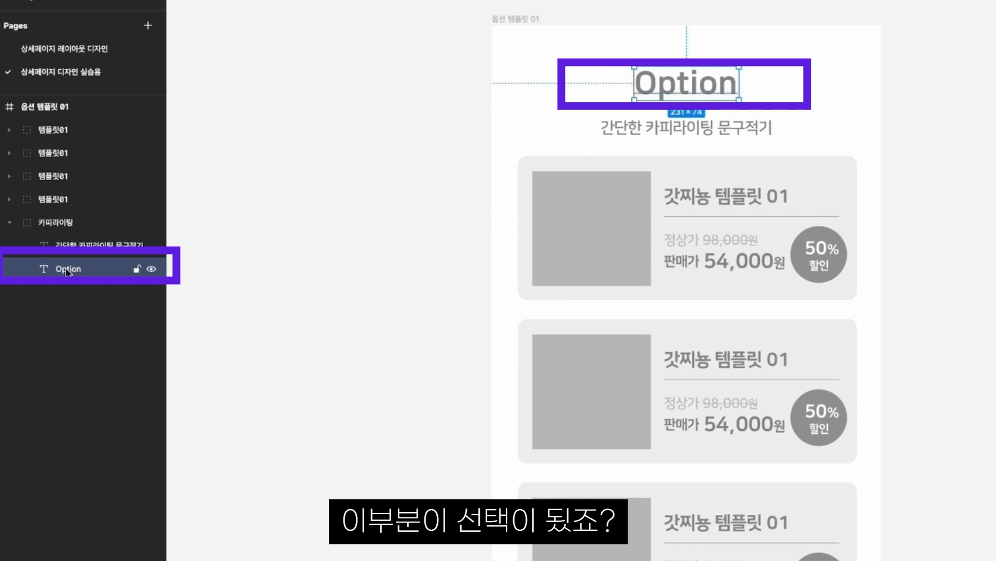
- Try the left, horizontal centre and right alignments on the Option heading within its group
double_click(675, 83)
type("ㄹㄹ")
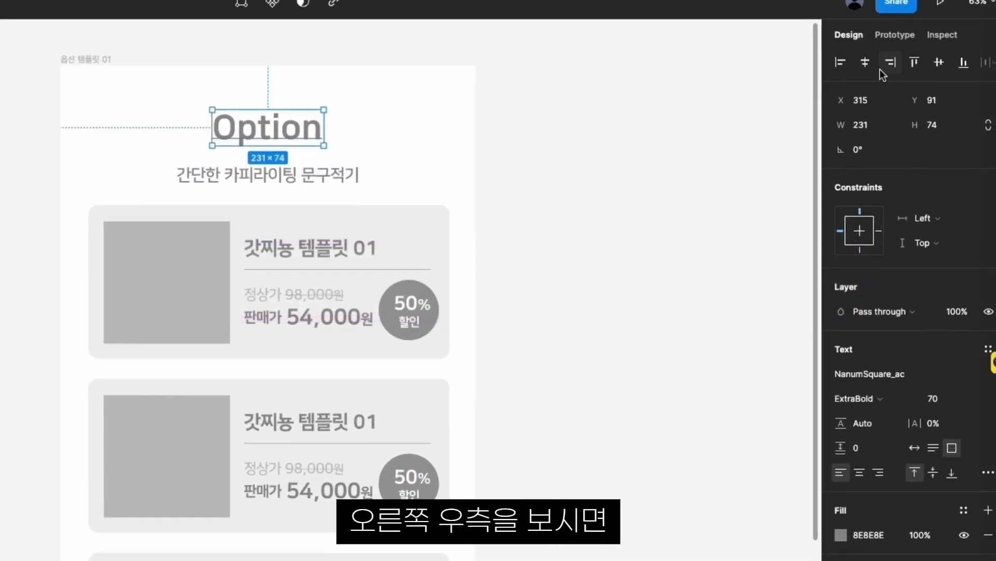
left_click(842, 64)
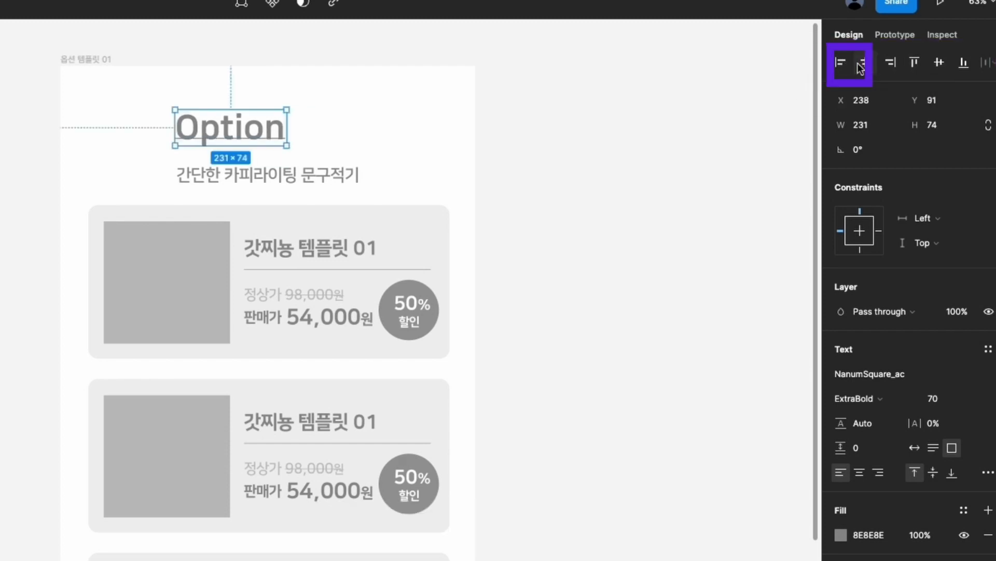
left_click(862, 66)
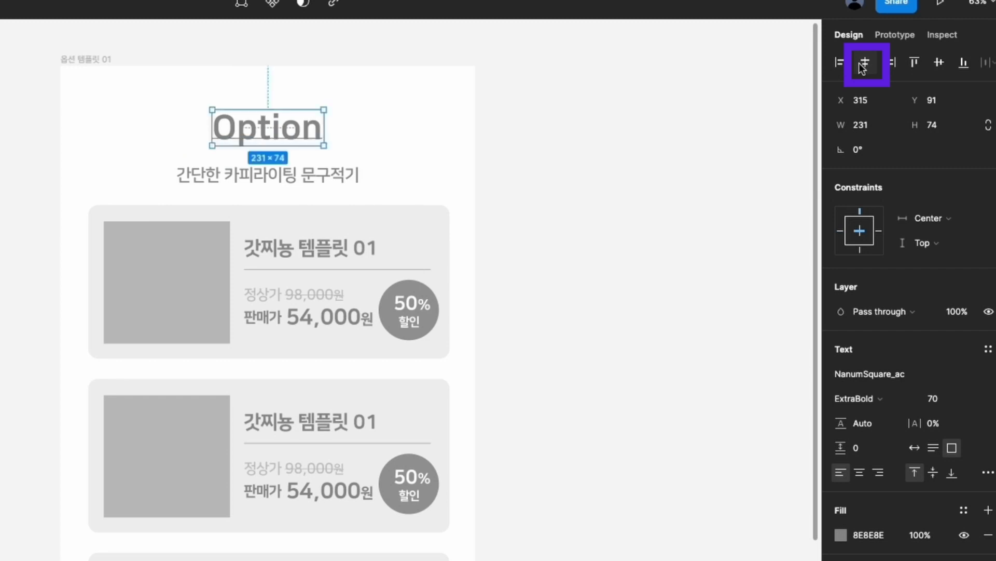
left_click(894, 64)
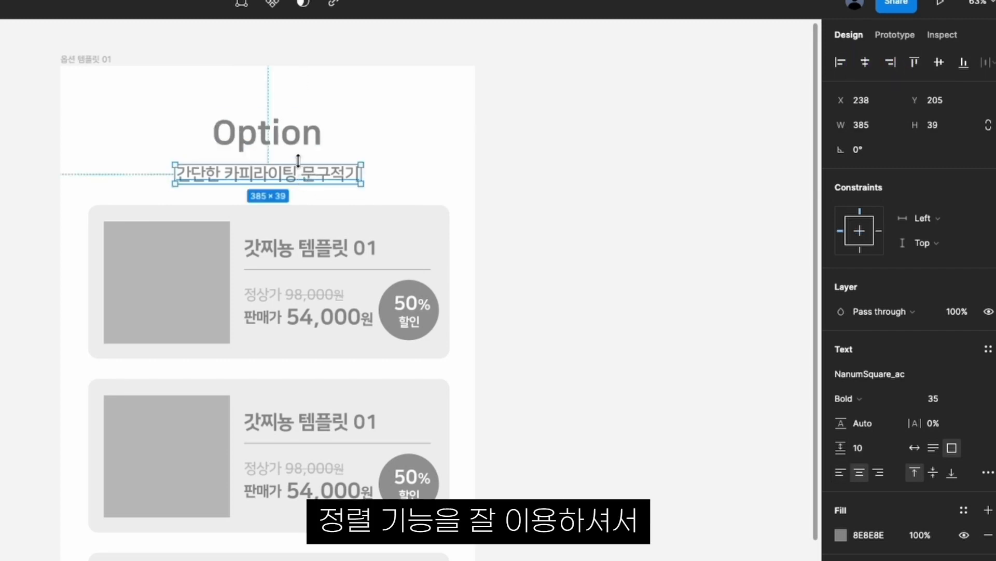
left_click(301, 139)
left_click(599, 197)
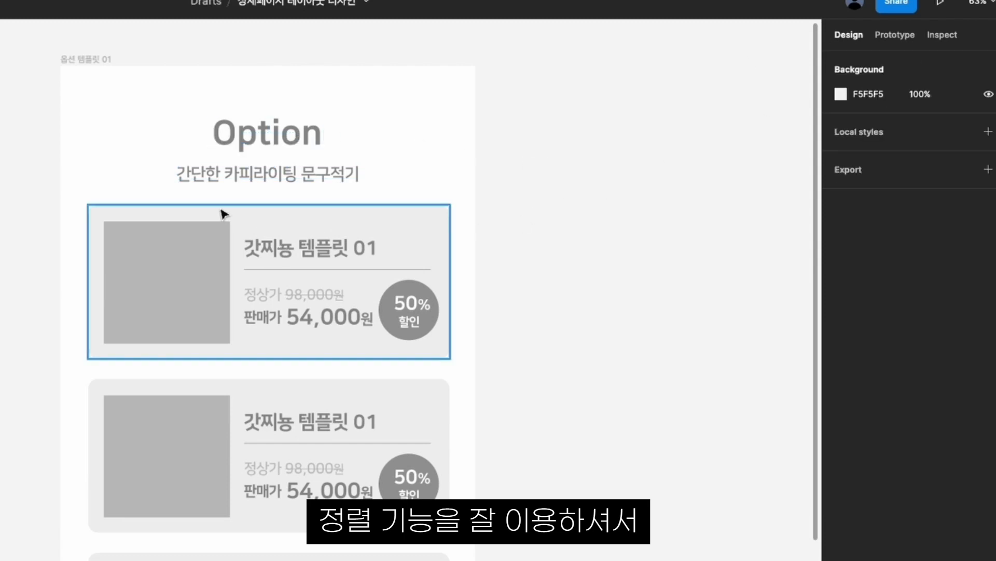
scroll(508, 455, "down", 1)
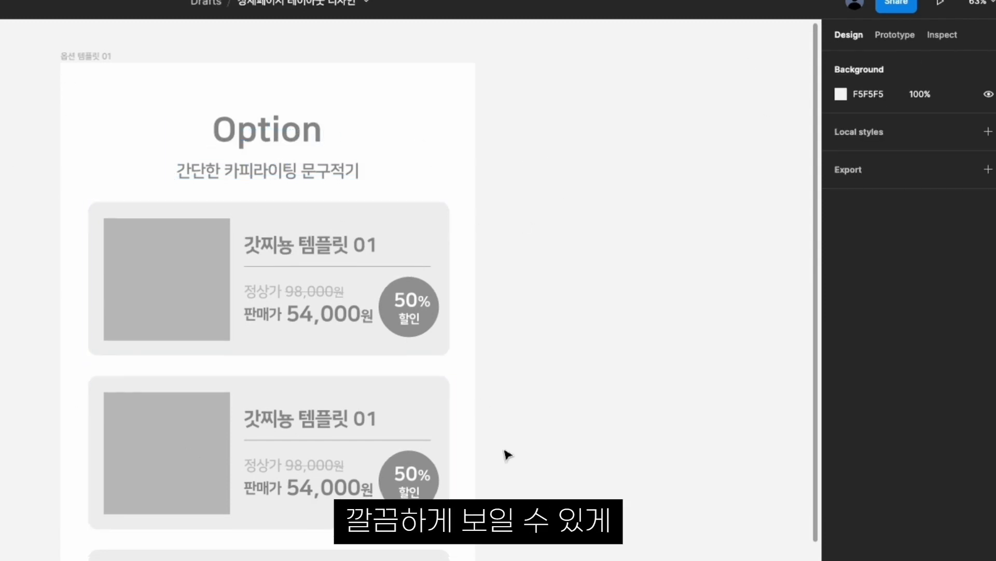
- Draw a new frame of about 549 × 554 on the empty canvas beside the option template
scroll(508, 455, "down", 2)
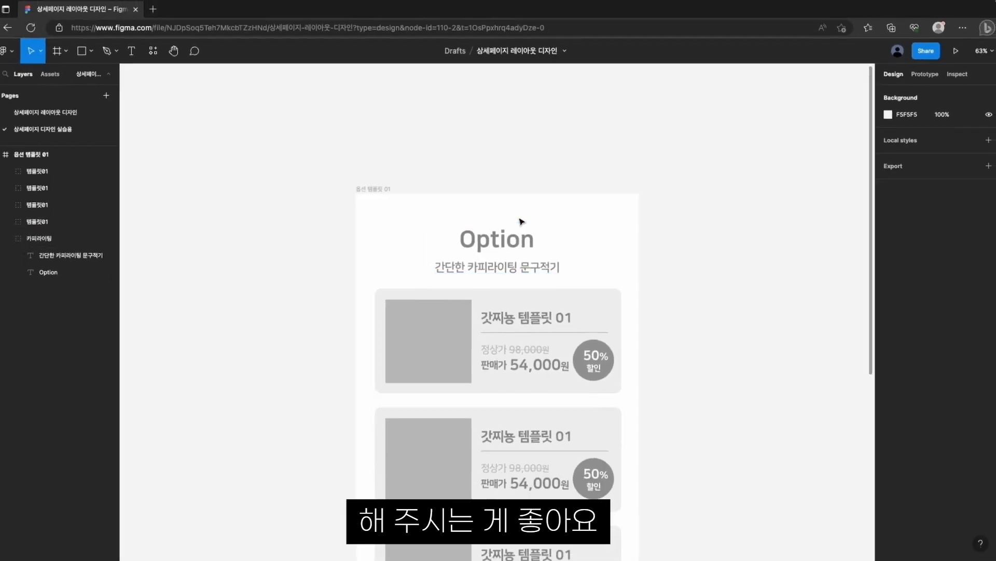
left_click(558, 237)
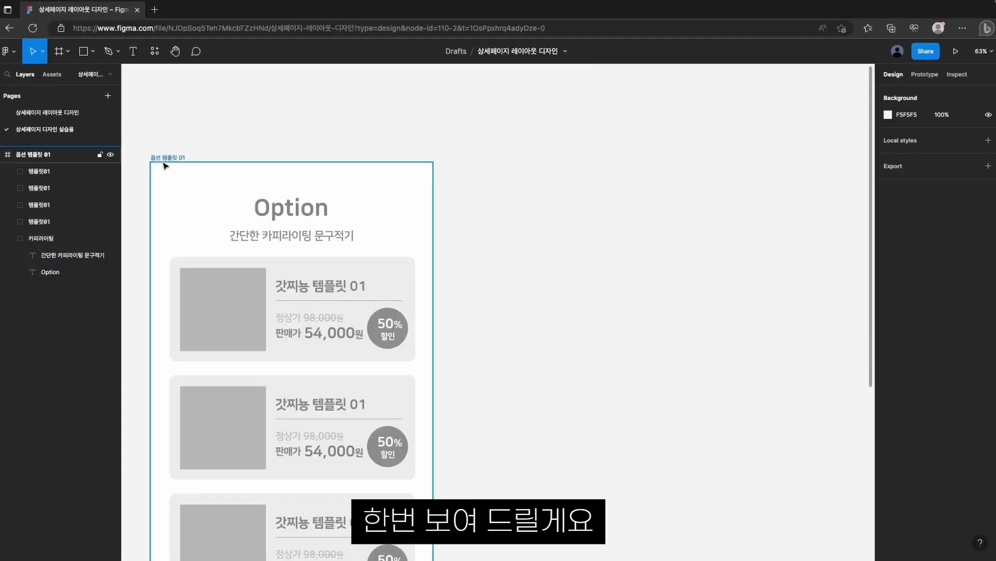
left_click(166, 165)
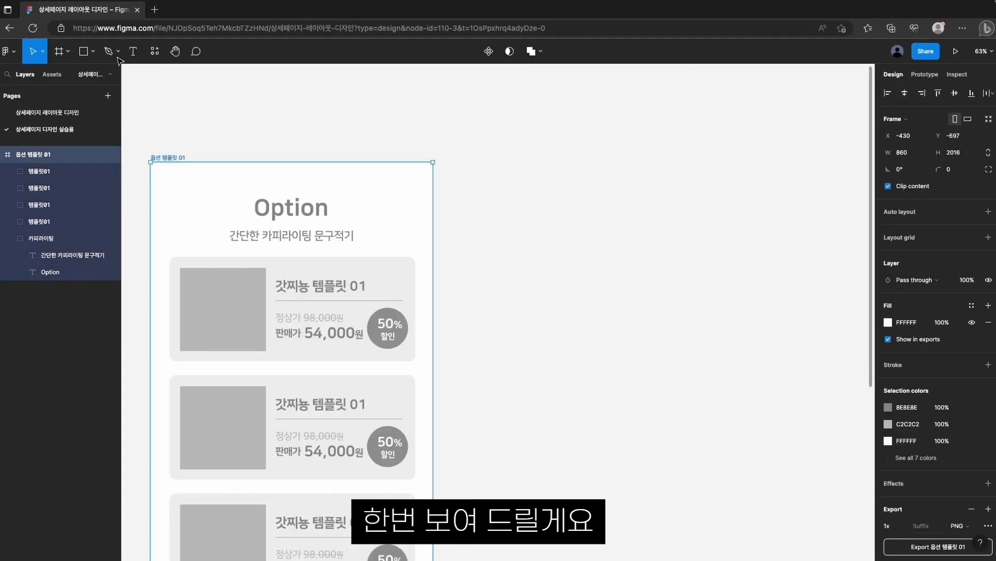
left_click(58, 52)
mouse_move(531, 128)
left_mouse_down()
mouse_move(678, 300)
mouse_move(710, 309)
left_mouse_up()
left_click(581, 353)
- Copy the template's Option heading into the new frame near its upper edge, at about X 82, Y 18
double_click(304, 209)
left_click_drag(304, 209, 607, 147)
left_click(604, 223)
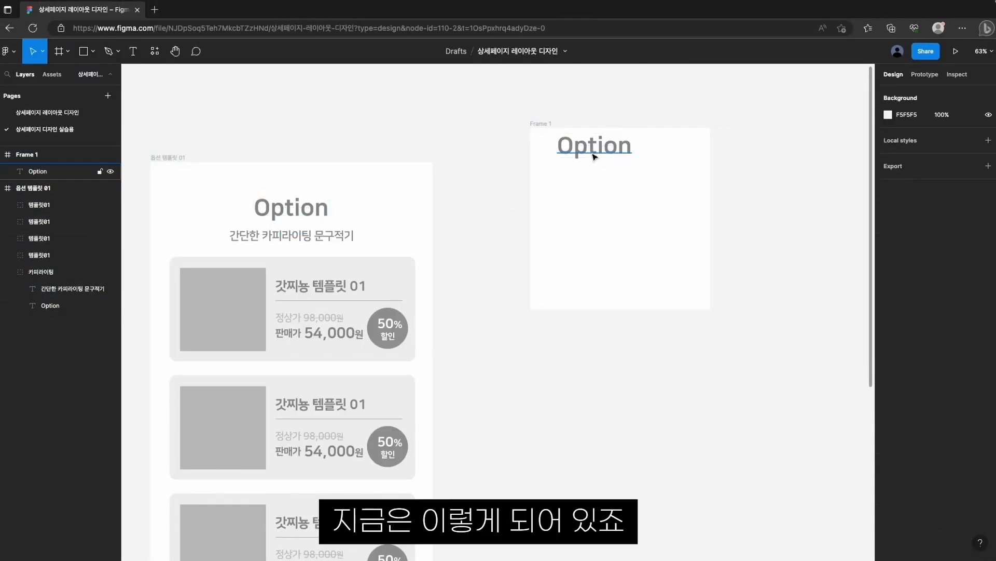
left_click(594, 150)
left_click(597, 183)
left_click(594, 147)
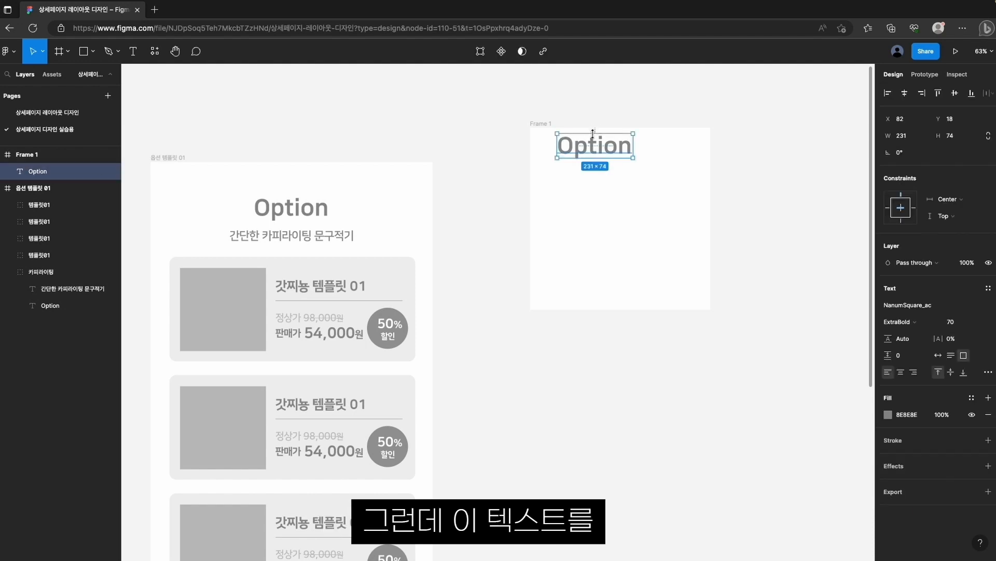
- Align the copied Option heading to the horizontal and vertical centres of its frame
left_click(542, 123)
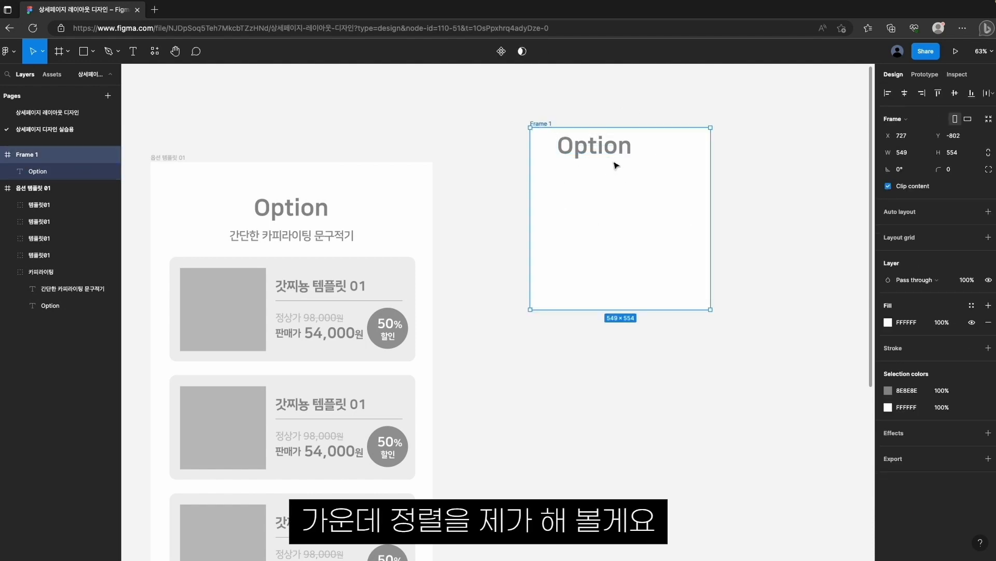
left_click(598, 149)
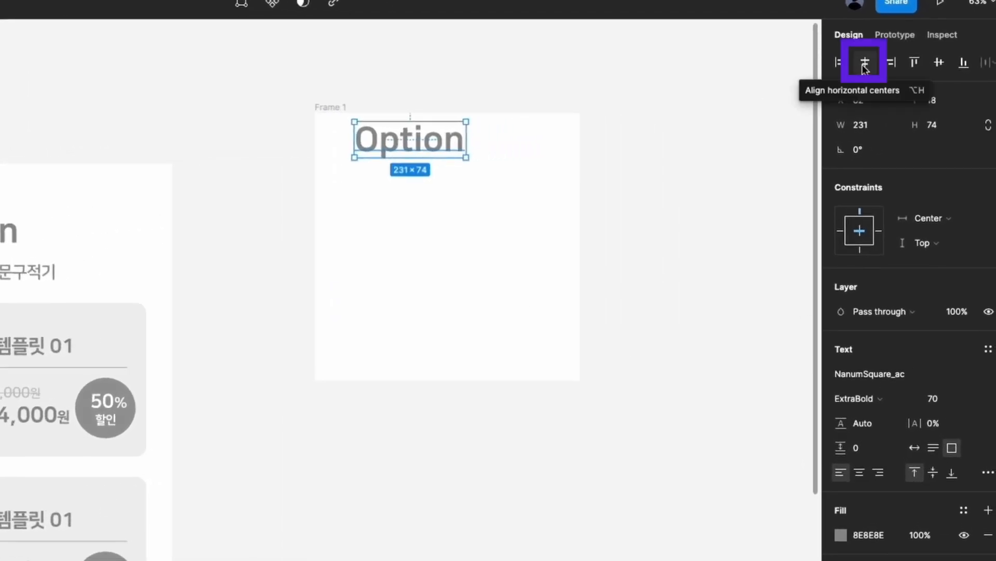
left_click(866, 65)
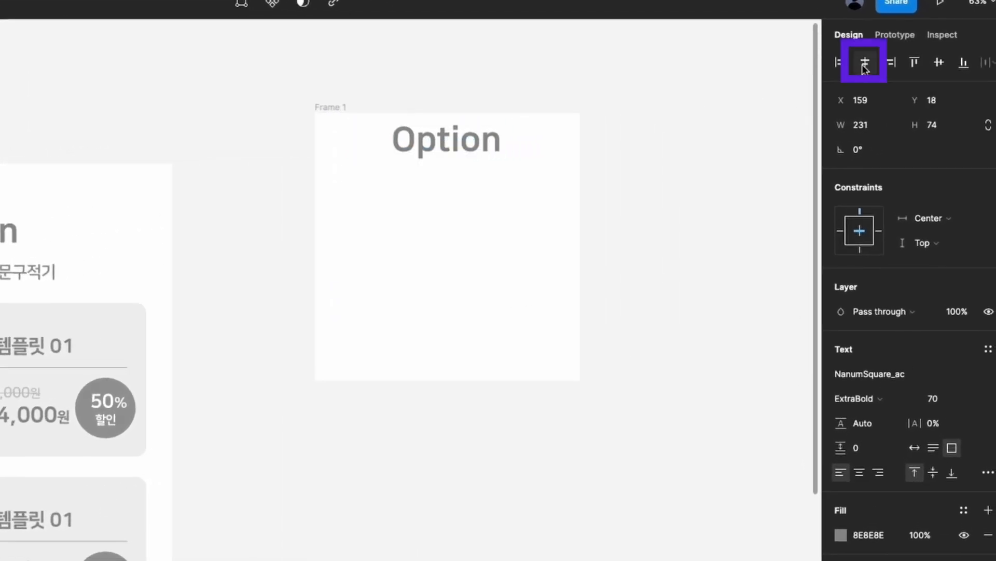
left_click(940, 64)
left_click(374, 309)
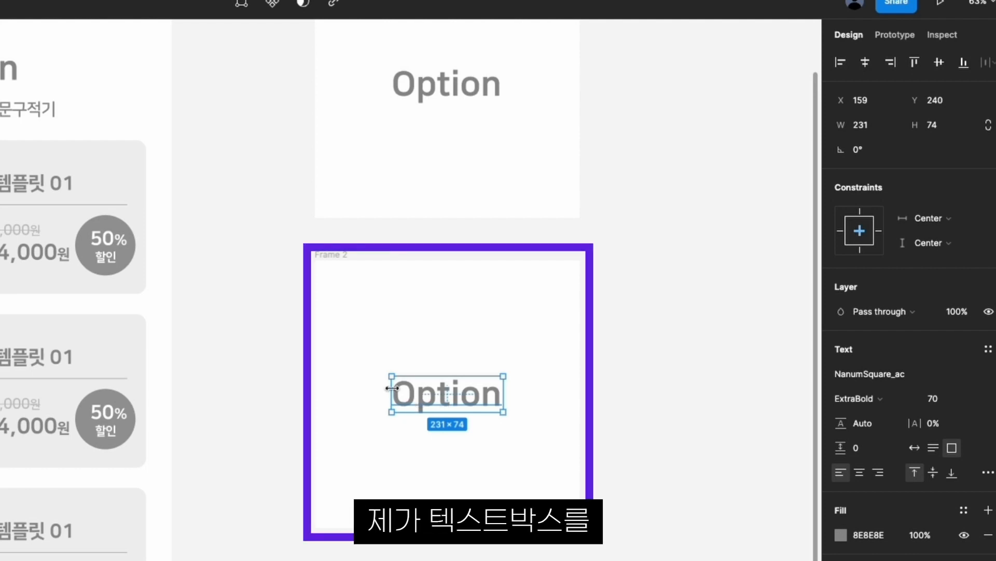
- Replace the Option text in Frame 2 with 수정할게요 and widen its text box to about 302 so it fits one line
double_click(450, 395)
key("BackSpace")
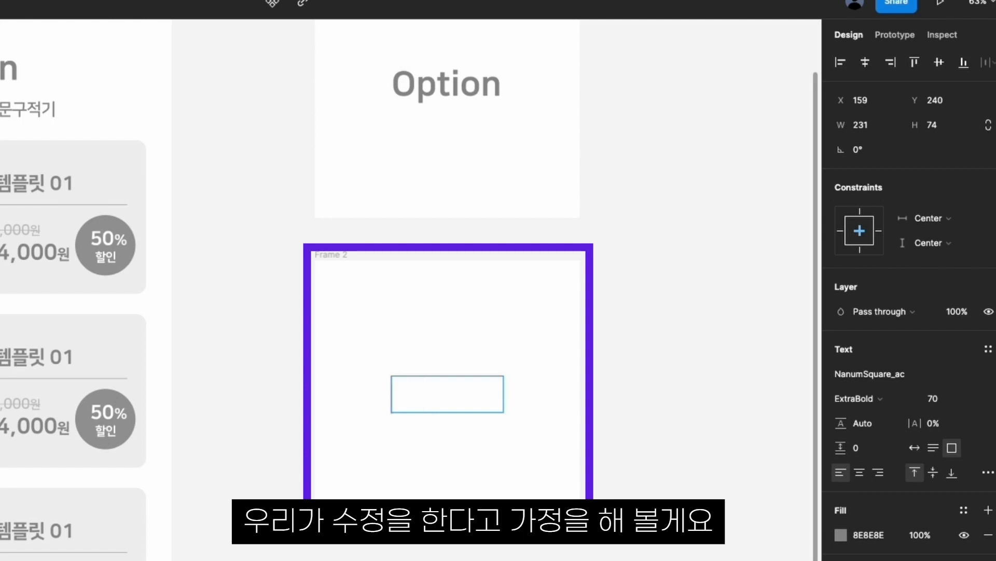
type("수정할게요")
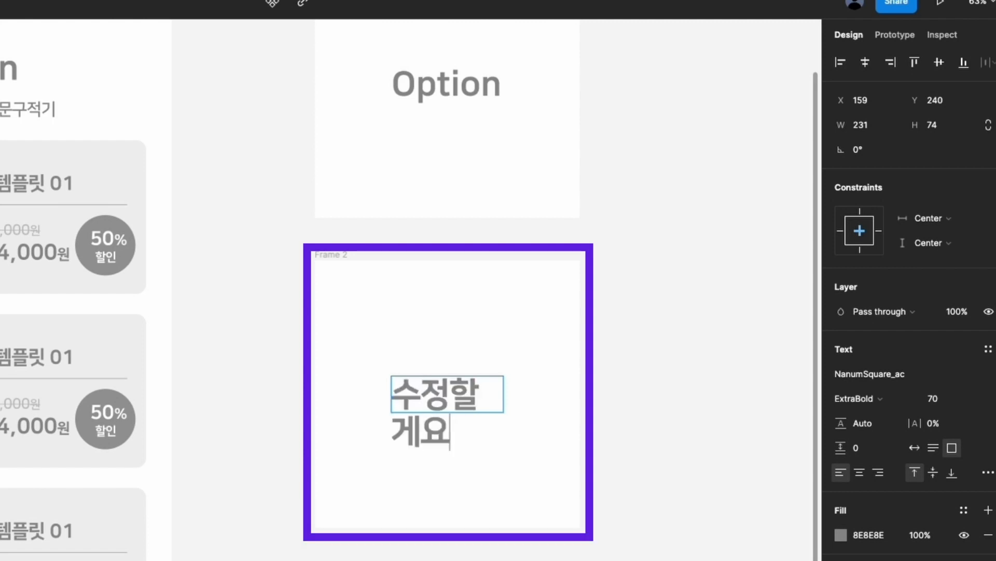
key("Escape")
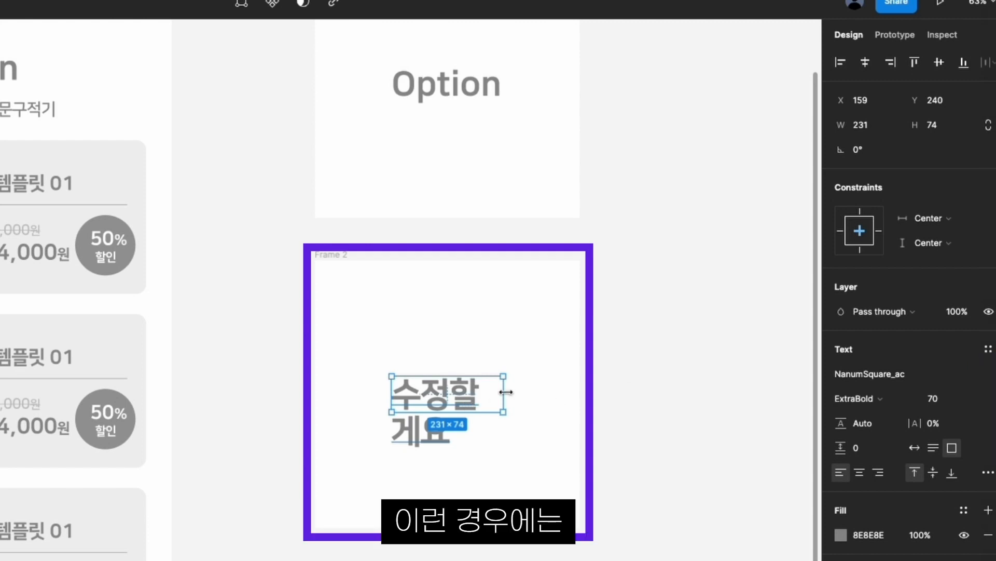
left_click_drag(506, 392, 541, 392)
left_click(674, 413)
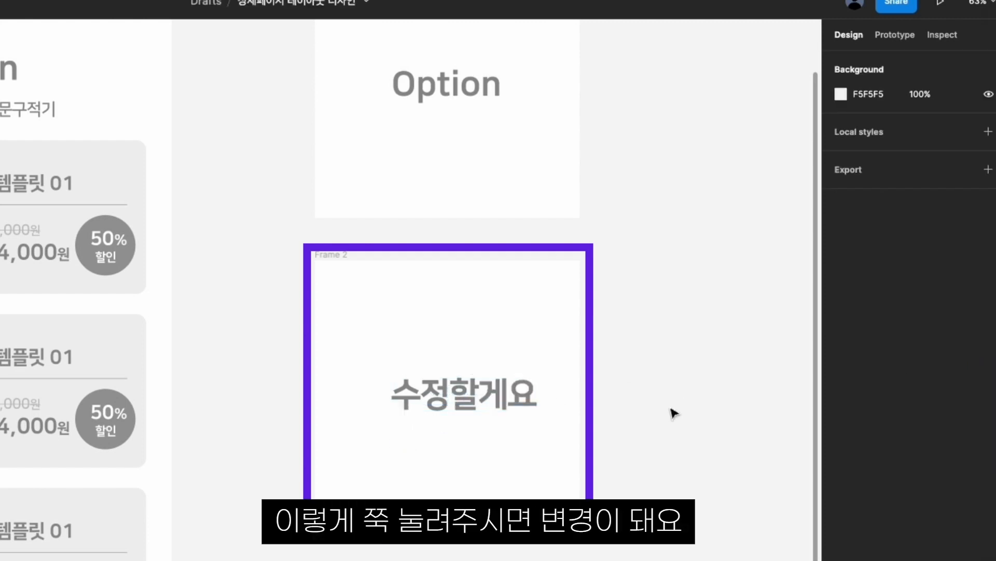
- Extend the 수정할게요 text box leftward to about 501 wide, narrow it to about 303, and centre it horizontally in its frame
left_click(413, 406)
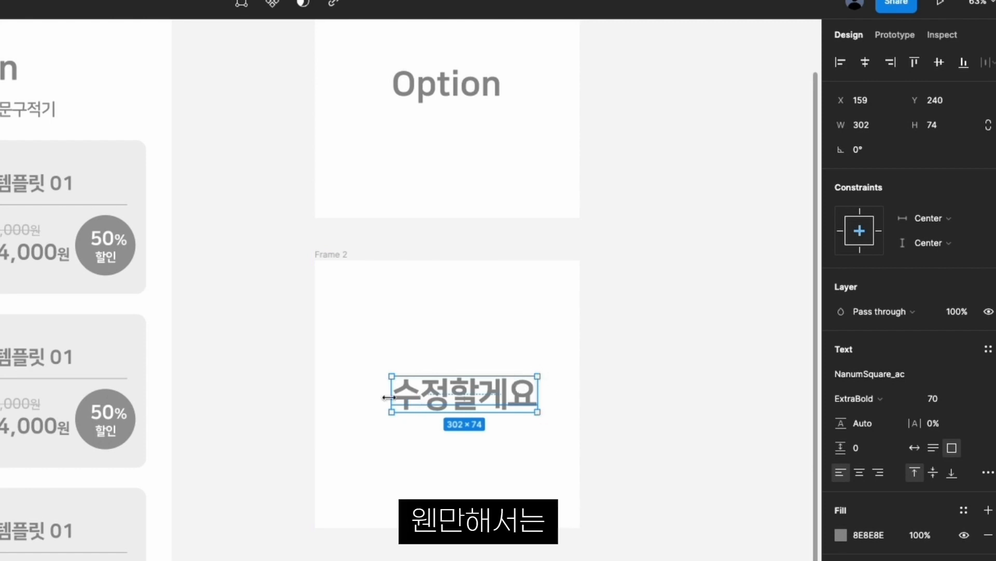
left_click_drag(388, 397, 295, 397)
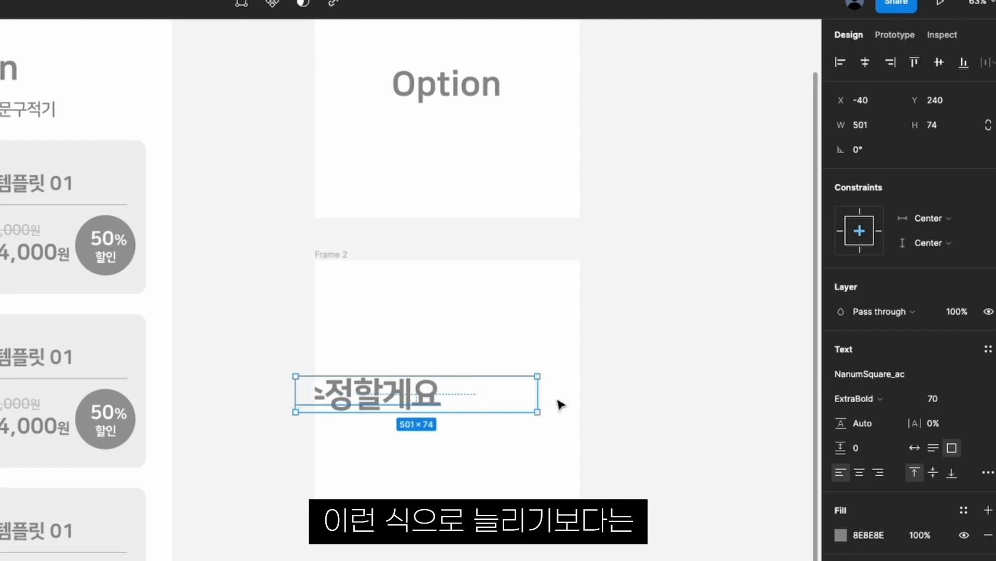
left_click_drag(538, 395, 441, 400)
left_click(865, 63)
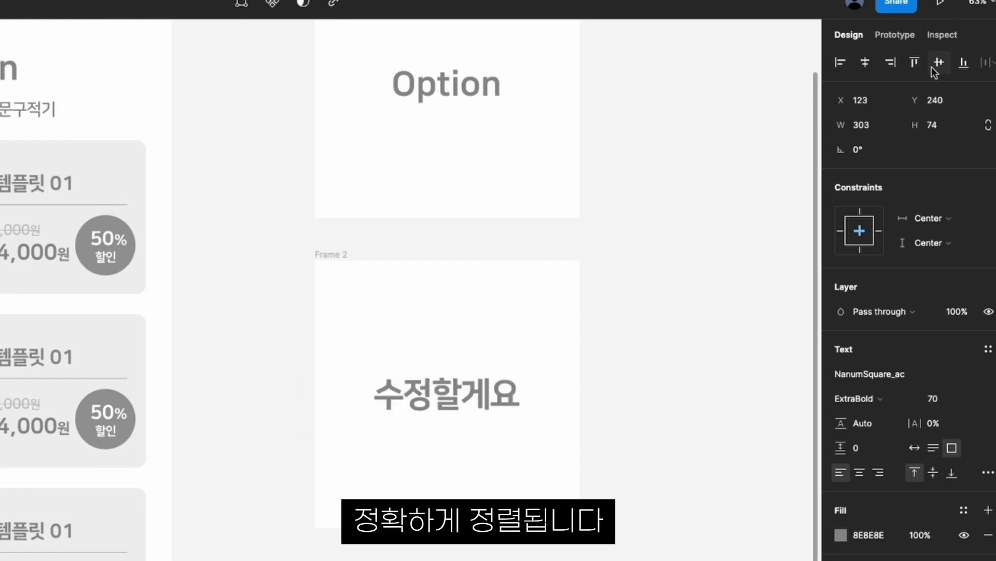
left_click(680, 419)
- Widen the 수정할게요 text box to about 506, well past its text, and align it to the frame's horizontal centre
left_click(522, 399)
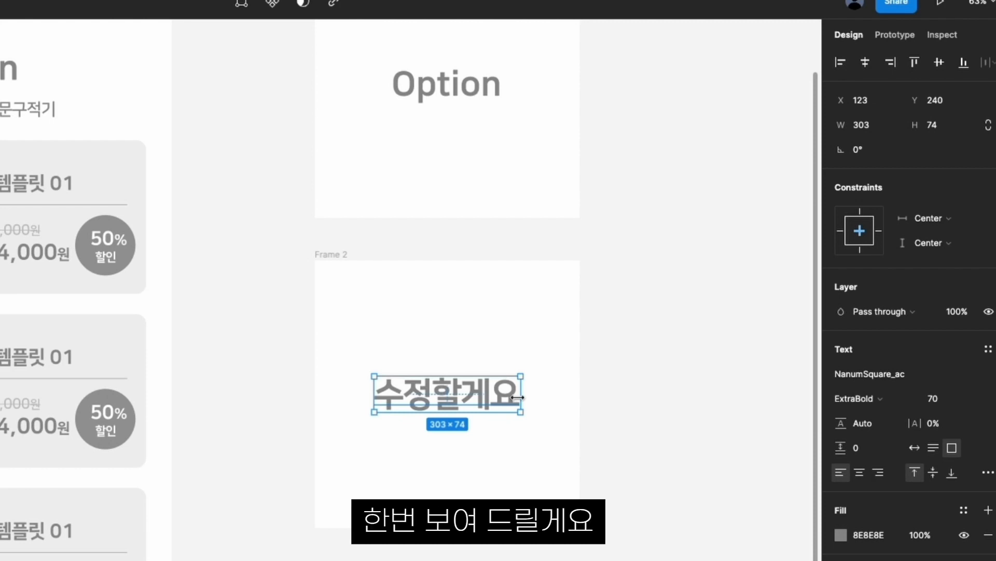
left_click_drag(518, 397, 619, 397)
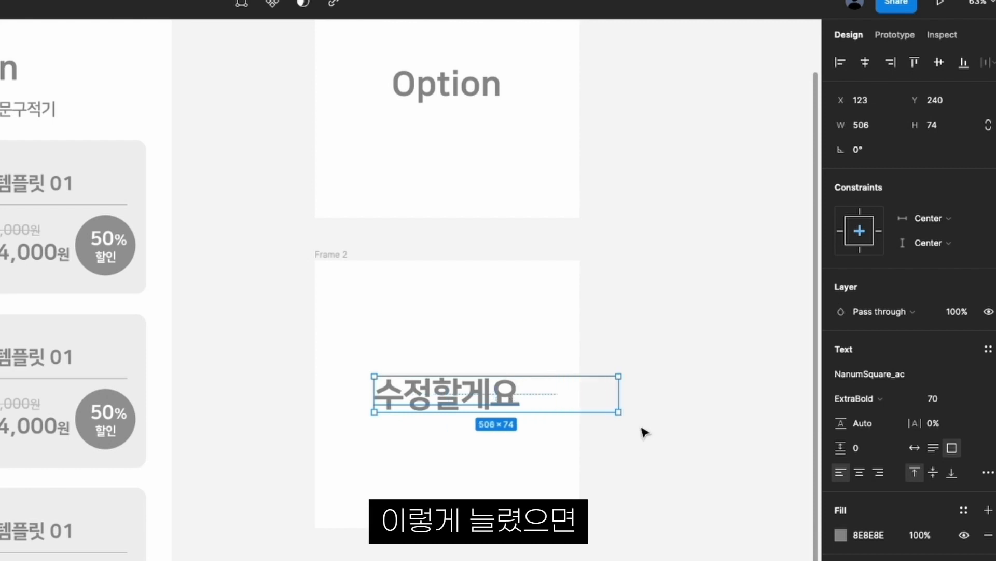
left_click(863, 64)
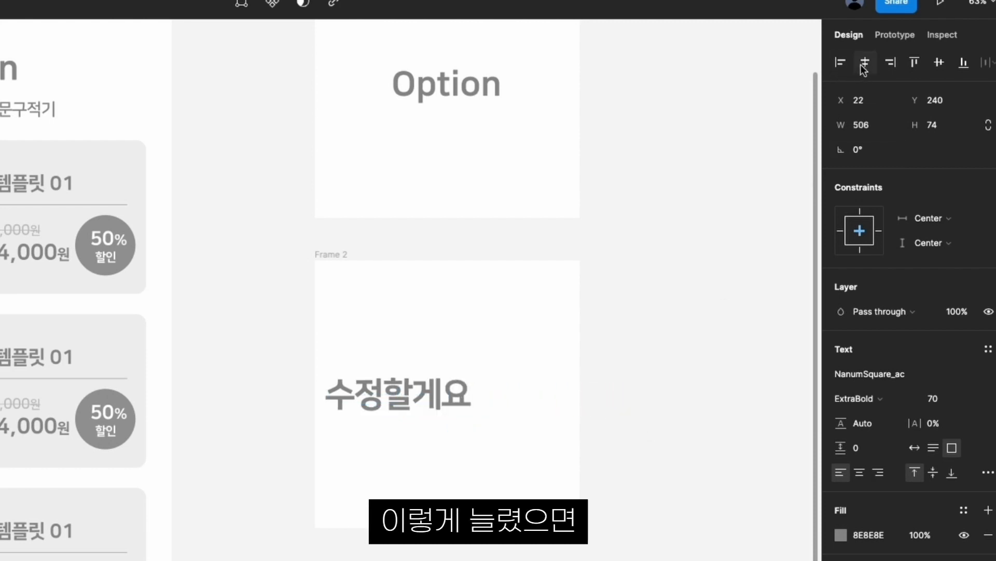
left_click(620, 483)
- Shrink the 수정할게요 text box to its text width of about 303 and align it to the frame's horizontal centre
left_click(427, 399)
left_click_drag(571, 400, 472, 400)
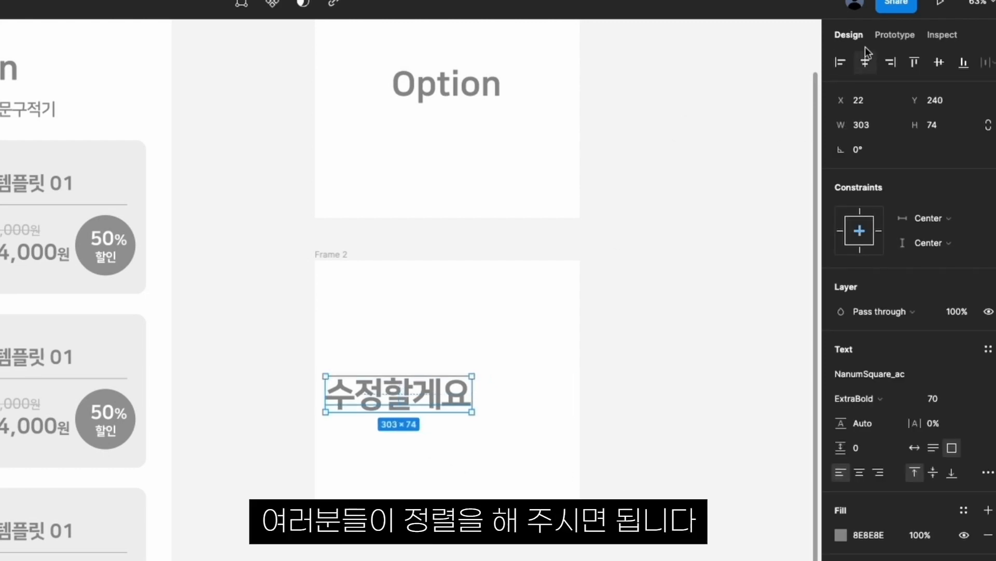
left_click(865, 62)
left_click(592, 512)
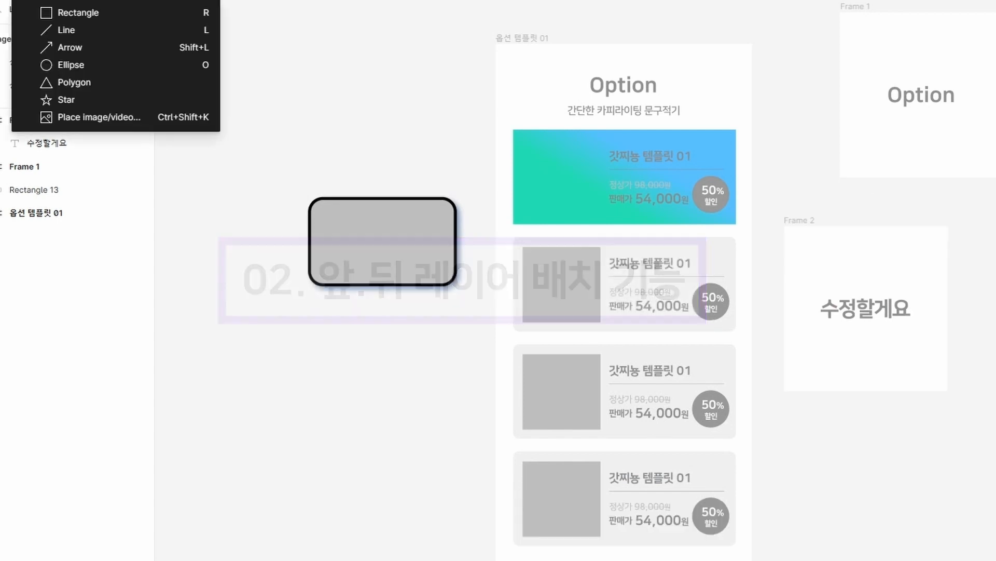
- Draw a rectangle of about 351 × 278 over the 수정할게요 text and centre it in Frame 2
left_click(68, 11)
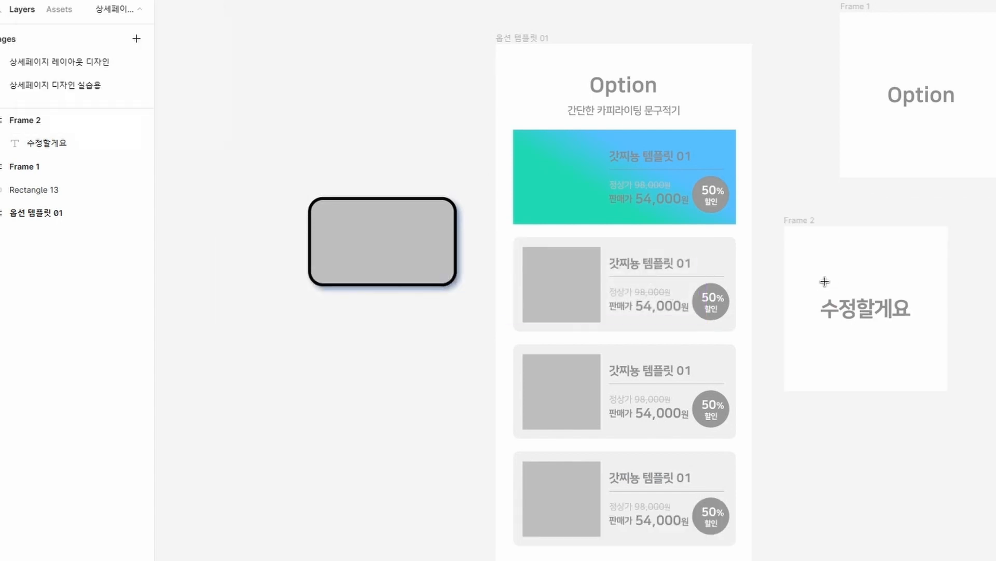
mouse_move(815, 273)
left_mouse_down()
mouse_move(875, 337)
mouse_move(927, 363)
mouse_move(918, 356)
left_mouse_up()
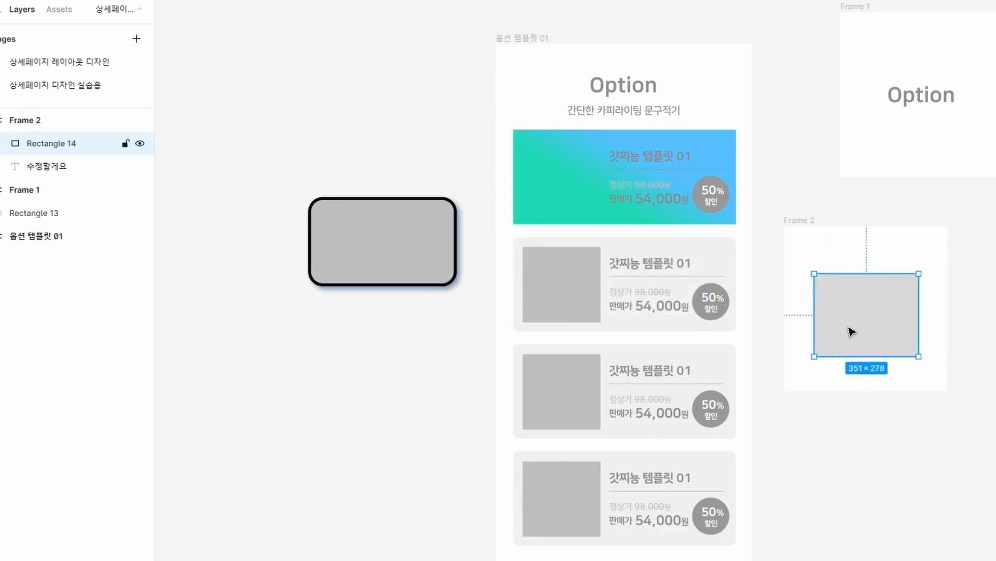
left_click_drag(849, 334, 850, 325)
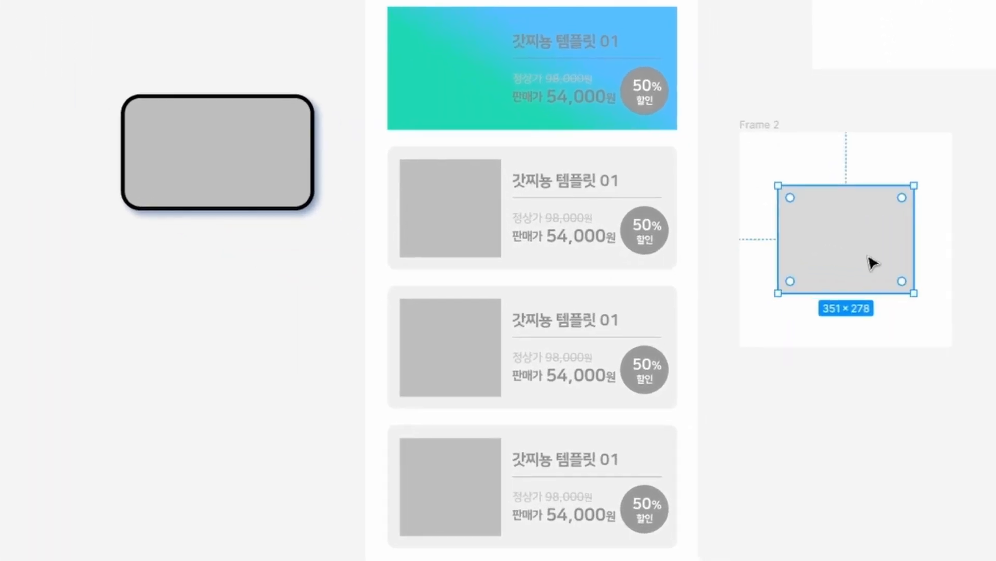
- Send the rectangle in Frame 2 to the back, behind the 수정할게요 text
right_click(806, 213)
mouse_move(814, 208)
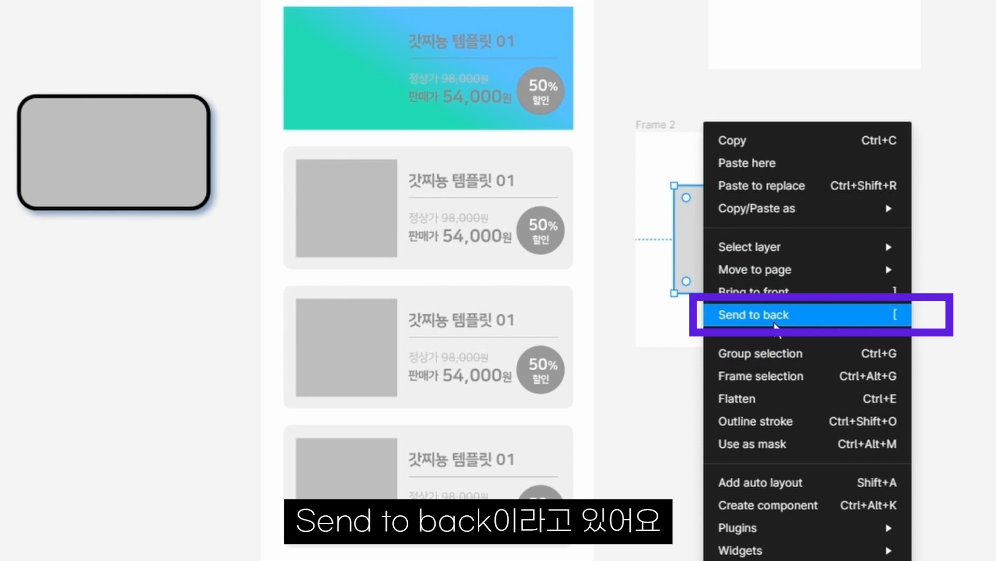
left_click(776, 323)
left_click(901, 266)
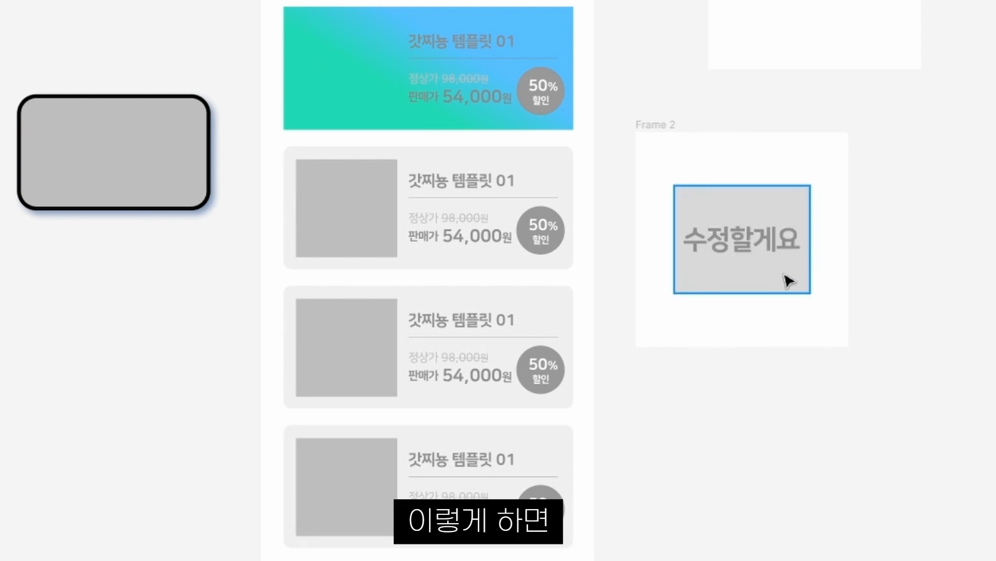
left_click(732, 247)
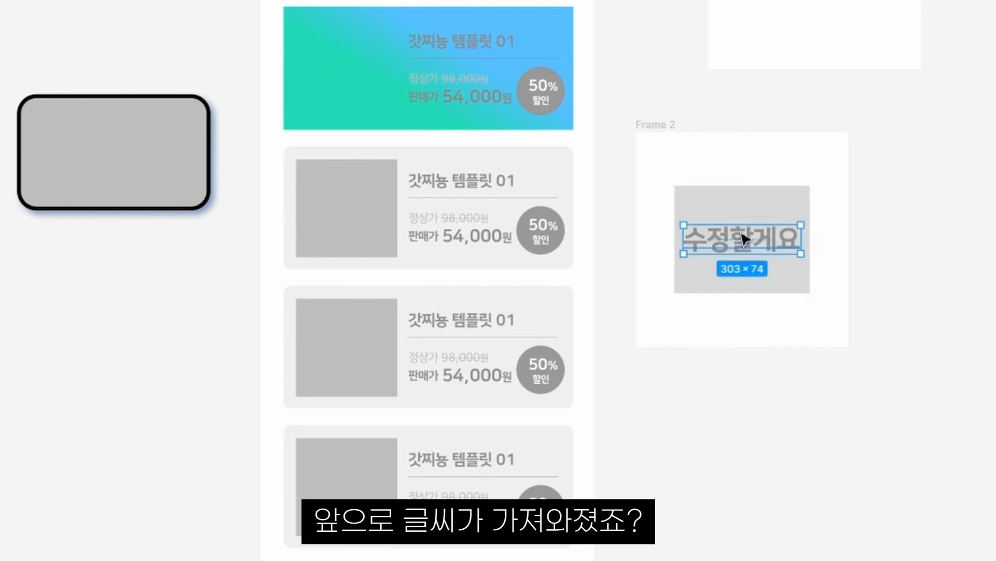
left_click(864, 188)
- Bring the rectangle in Frame 2 to the front, over the 수정할게요 text
left_click(773, 204)
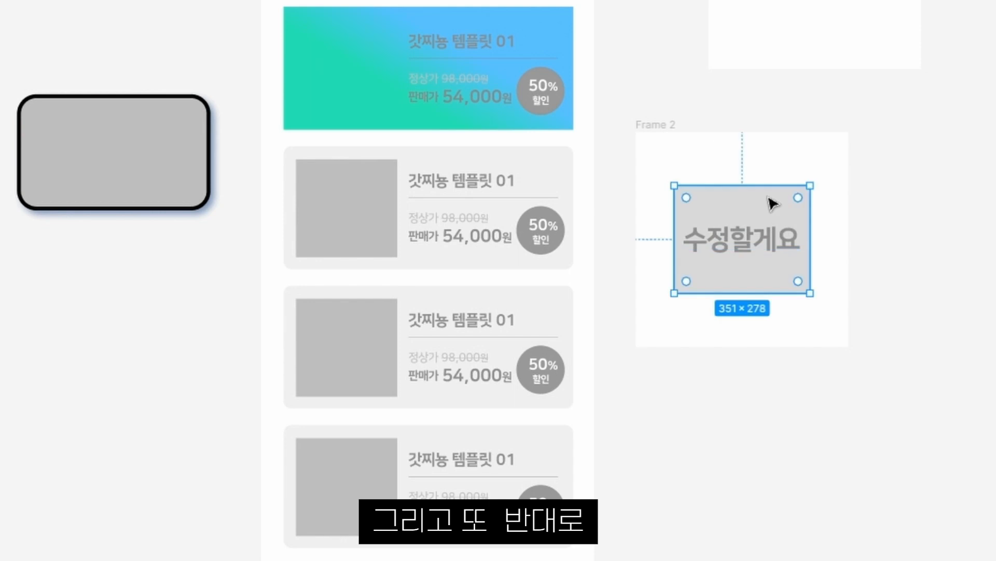
right_click(712, 207)
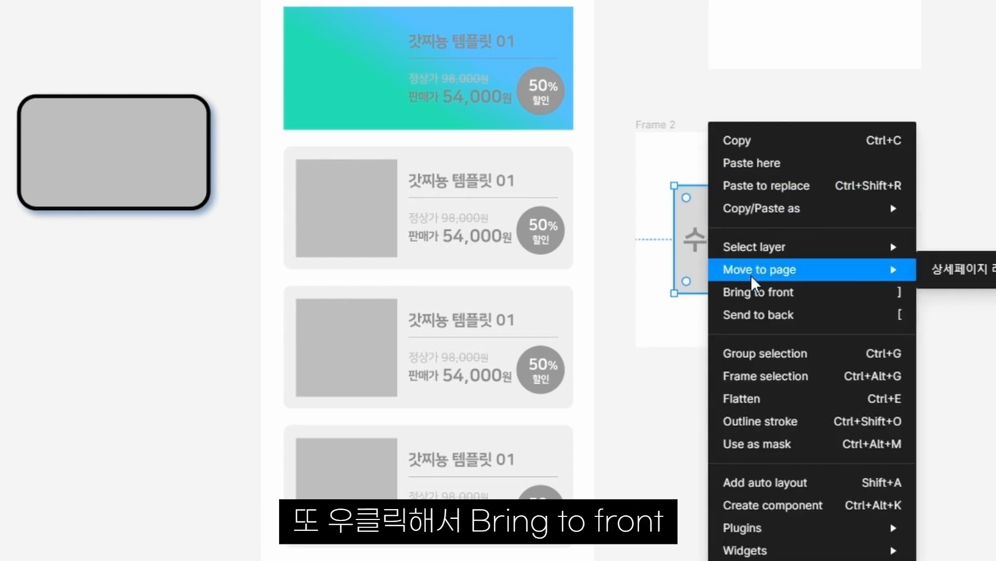
left_click(767, 292)
left_click(806, 381)
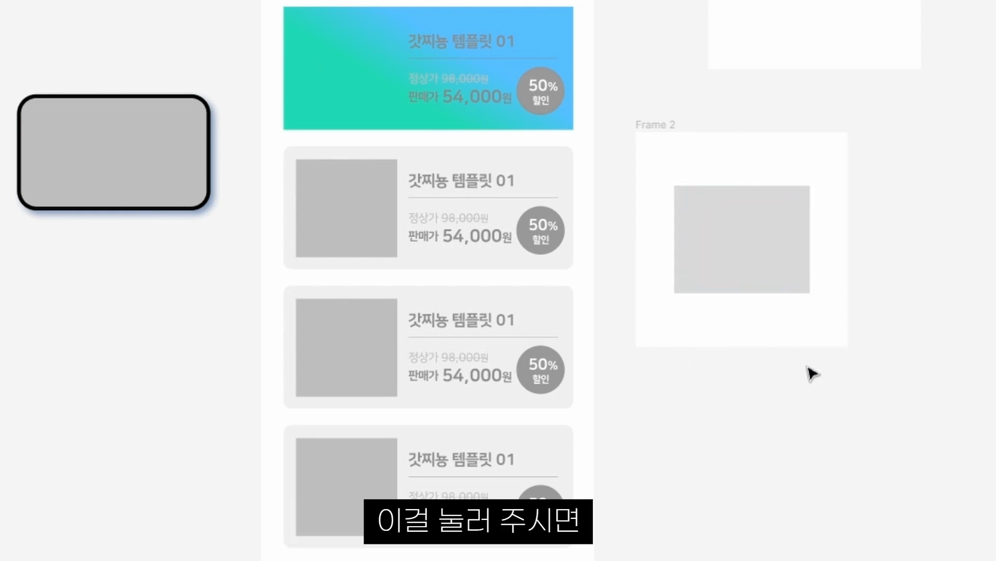
left_click(734, 258)
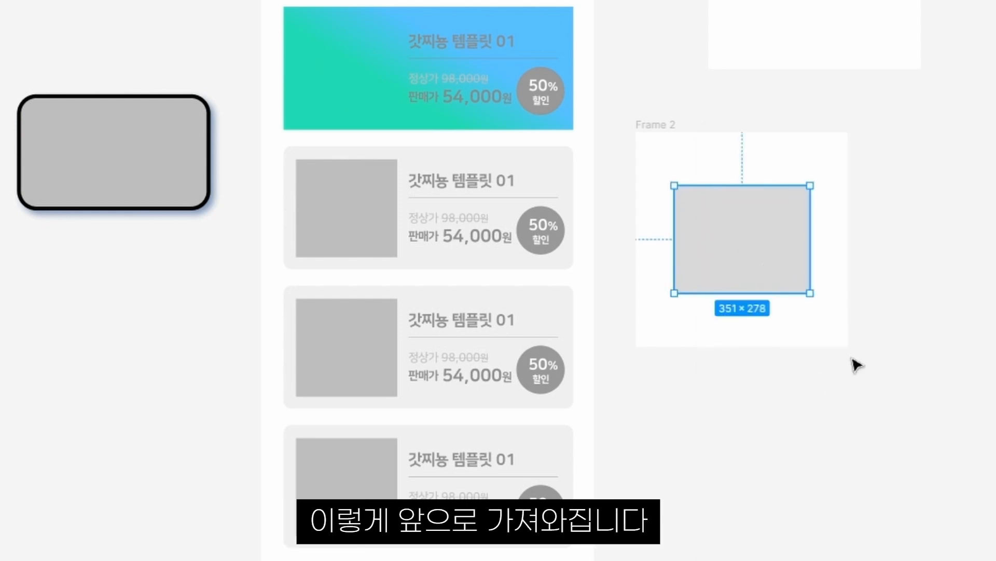
left_click(673, 136)
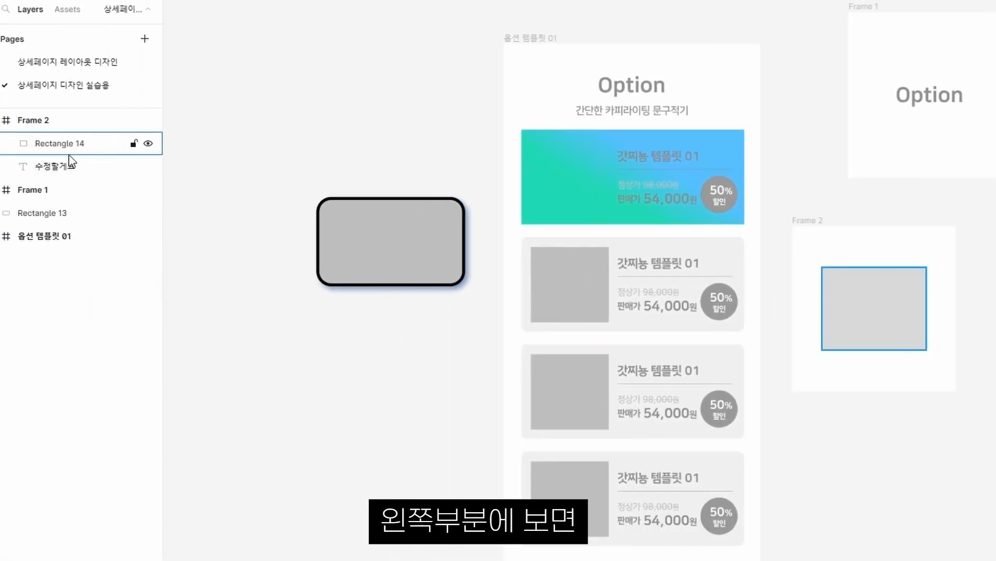
- Select the 수정할게요 text and the rectangle under Frame 2 in the layer list to compare their stacking order
left_click(36, 127)
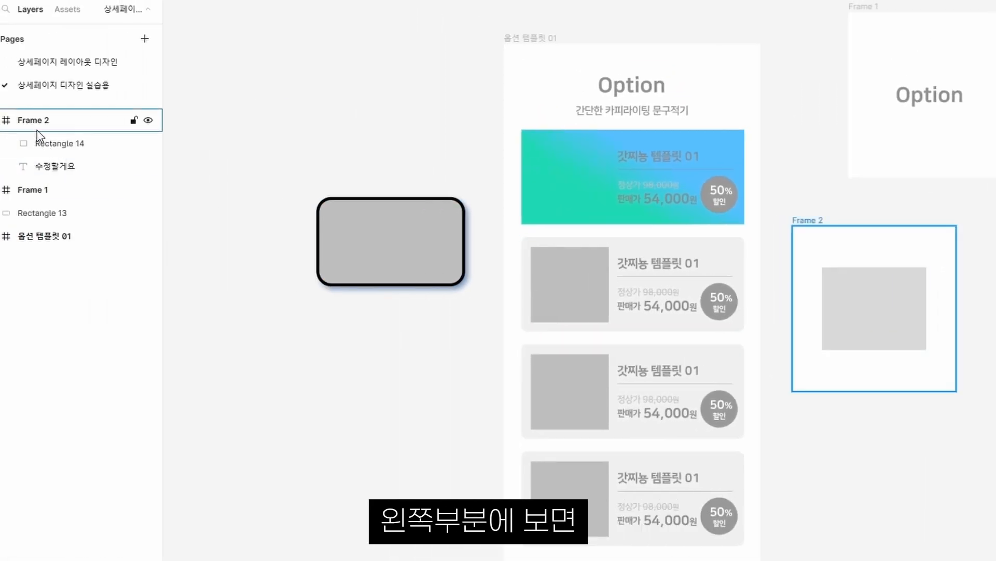
left_click(39, 166)
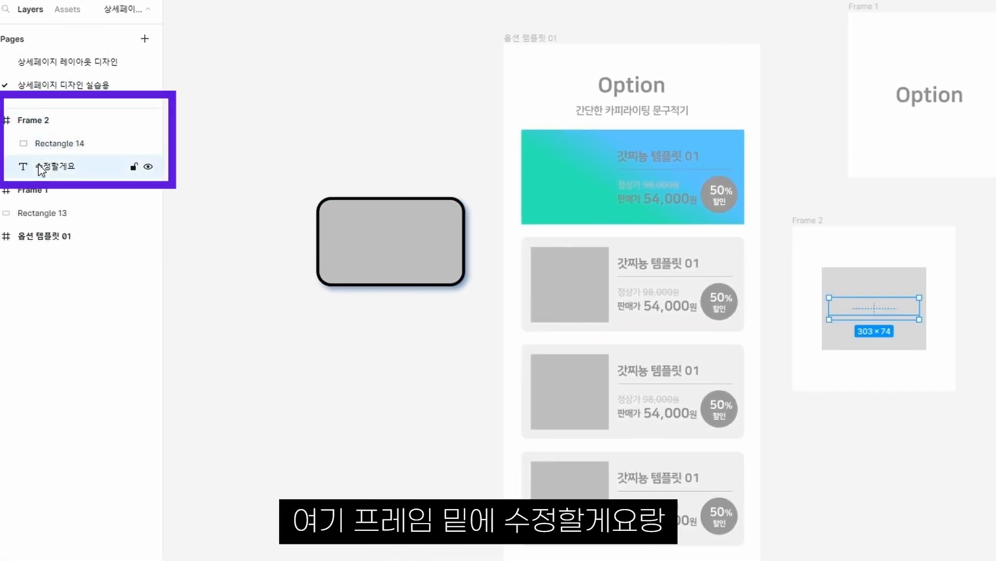
left_click(48, 145)
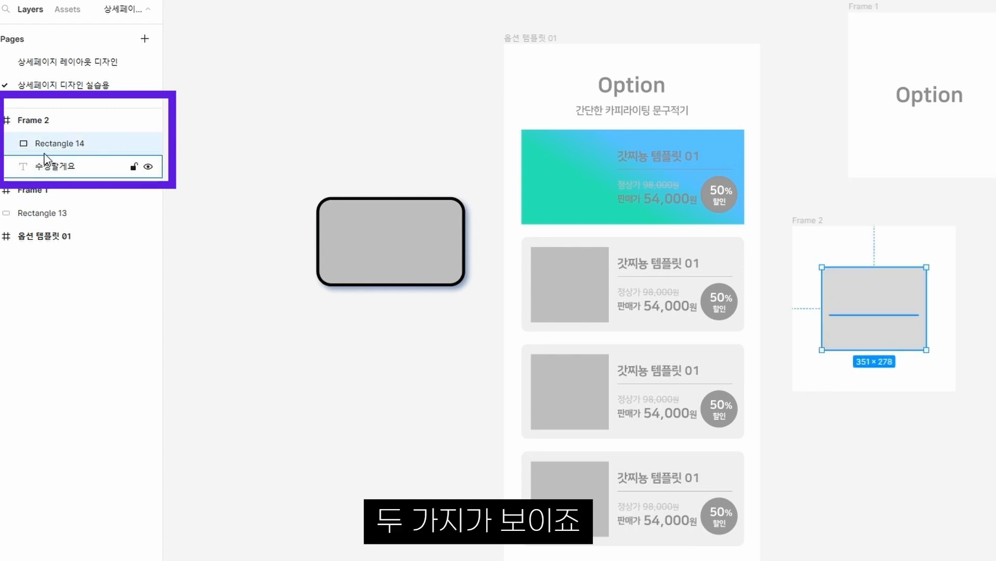
- In Frame 2's layer order, move the rectangle below the 수정할게요 text and return it above the text
left_click_drag(56, 146, 56, 172)
left_click(885, 324)
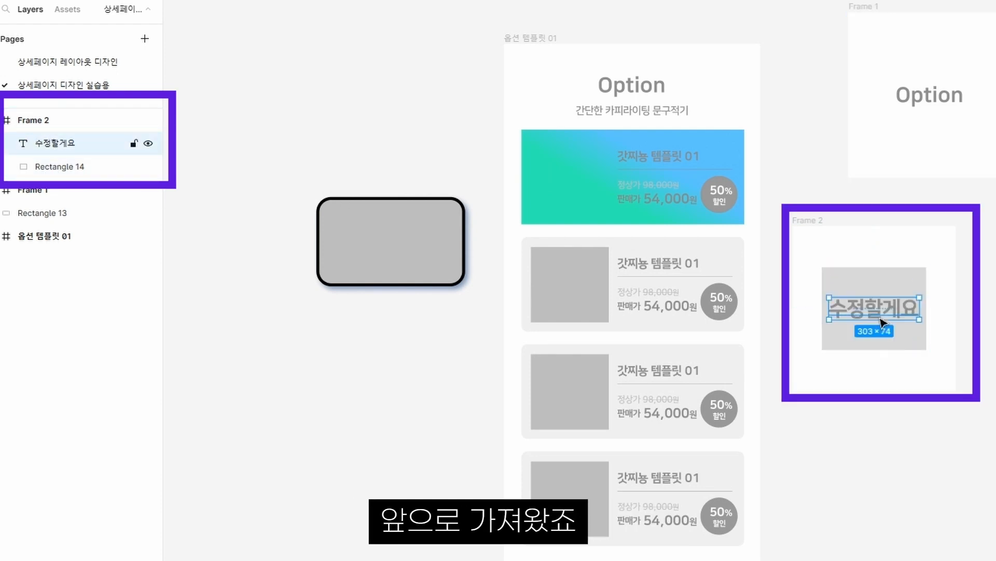
left_click(71, 169)
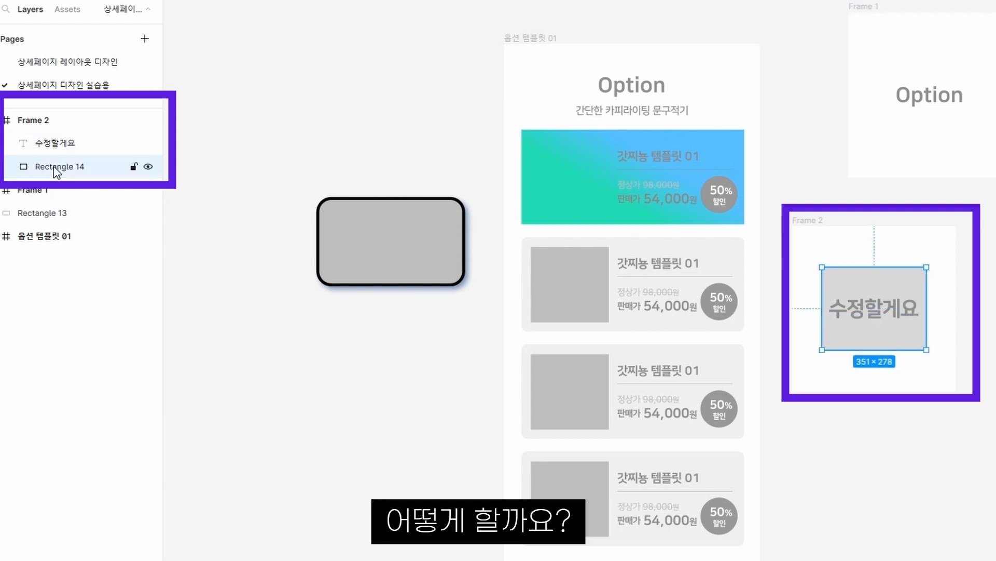
left_click_drag(56, 173, 53, 141)
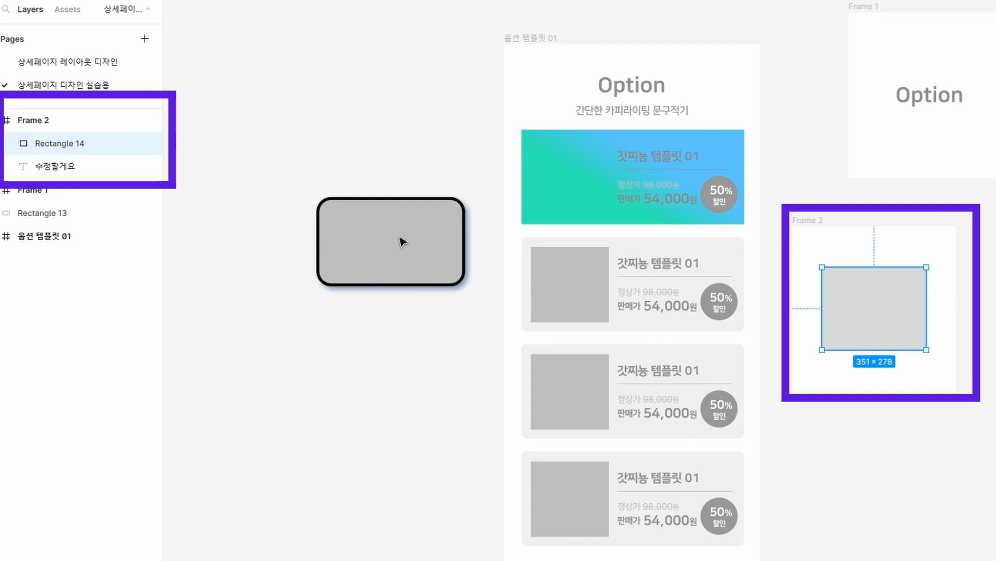
left_click(970, 335)
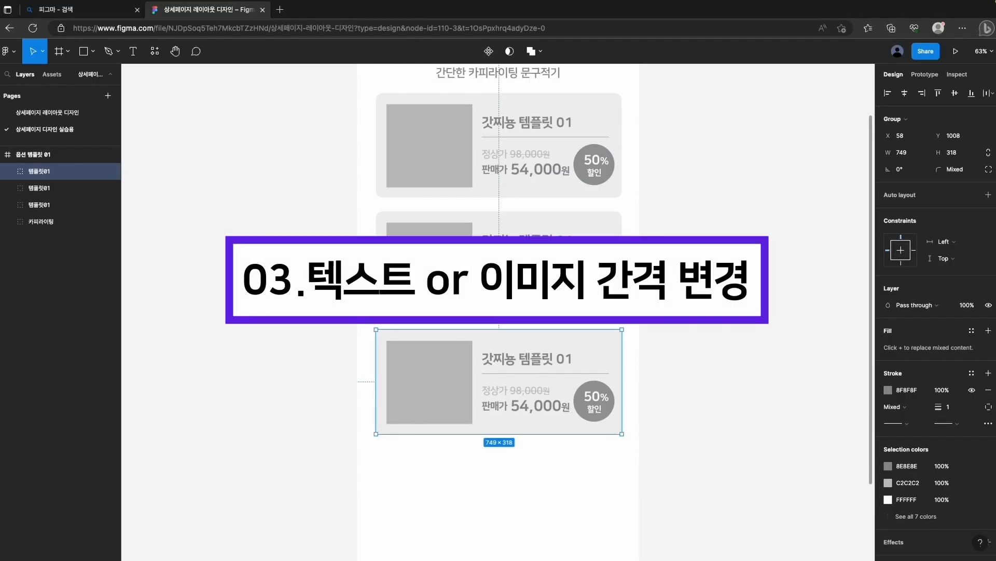
- Duplicate the lowest product card in 옵션 템플릿 01 and place the copy directly beneath the original
scroll(471, 267, "up", 2)
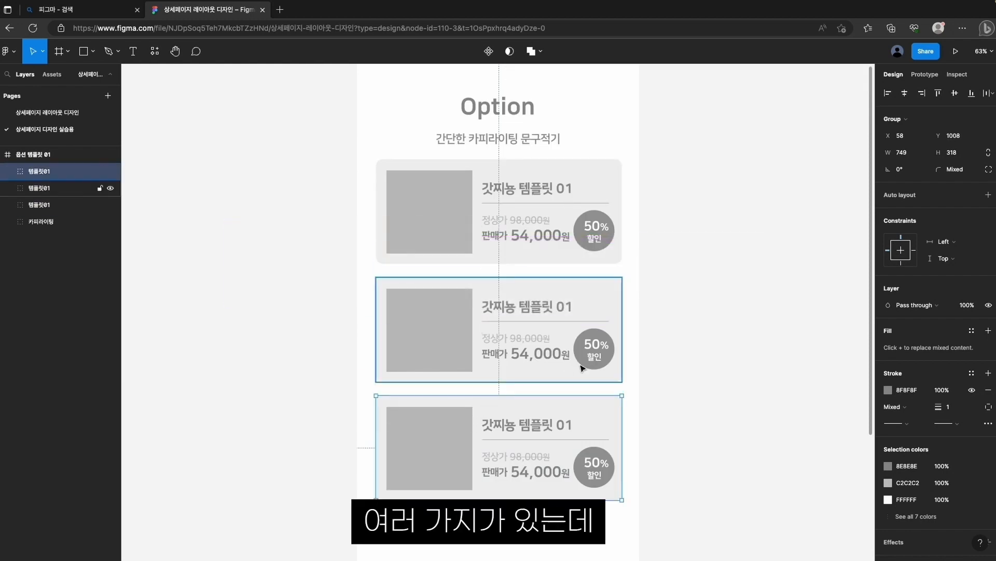
scroll(532, 325, "down", 4)
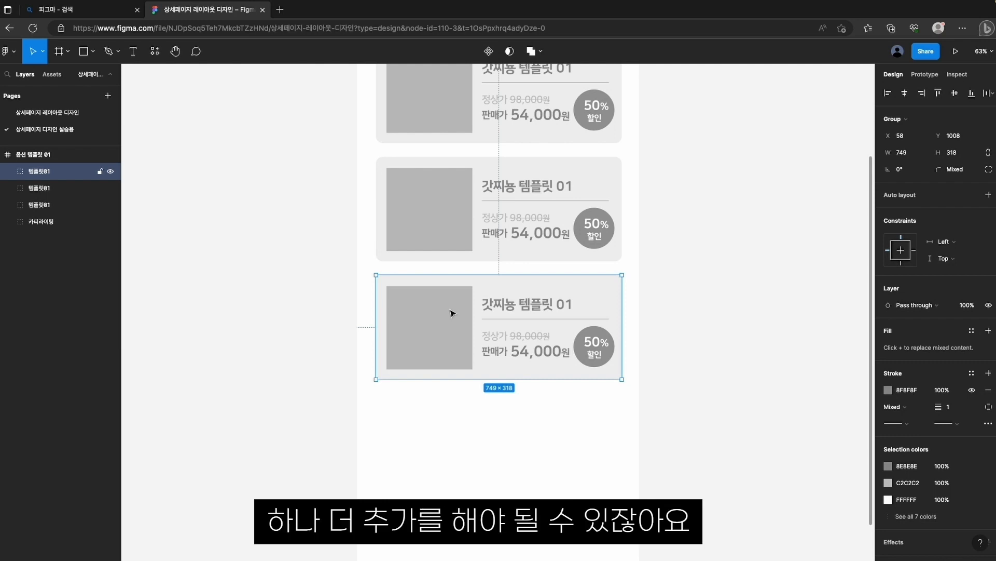
scroll(521, 310, "down", 3)
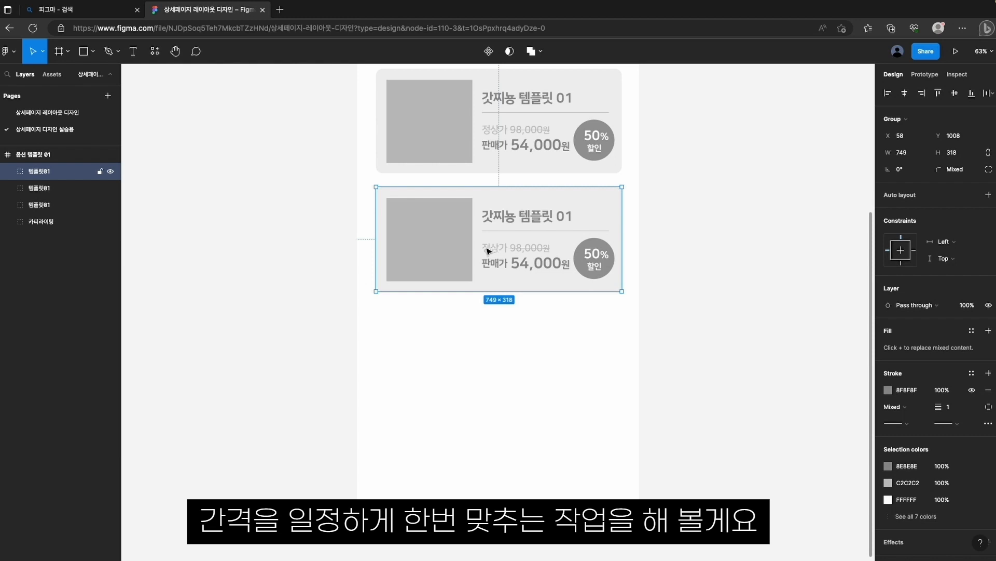
left_click(256, 215)
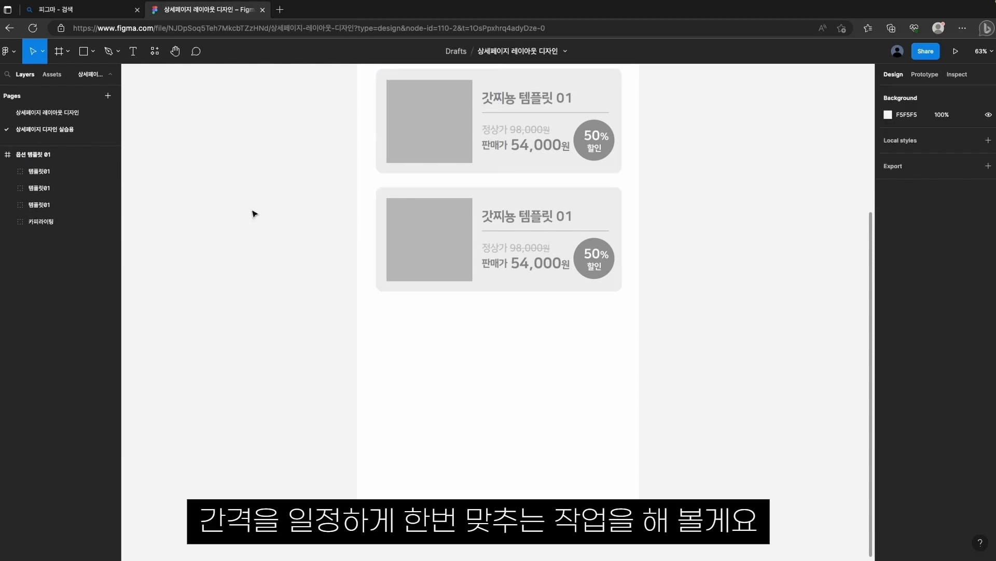
left_click(516, 208)
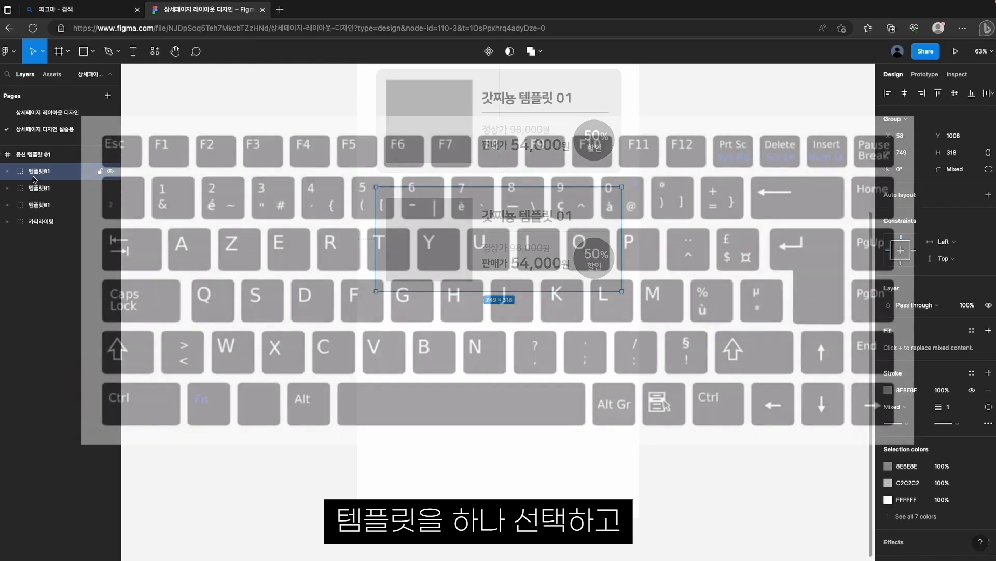
key("ctrl+d")
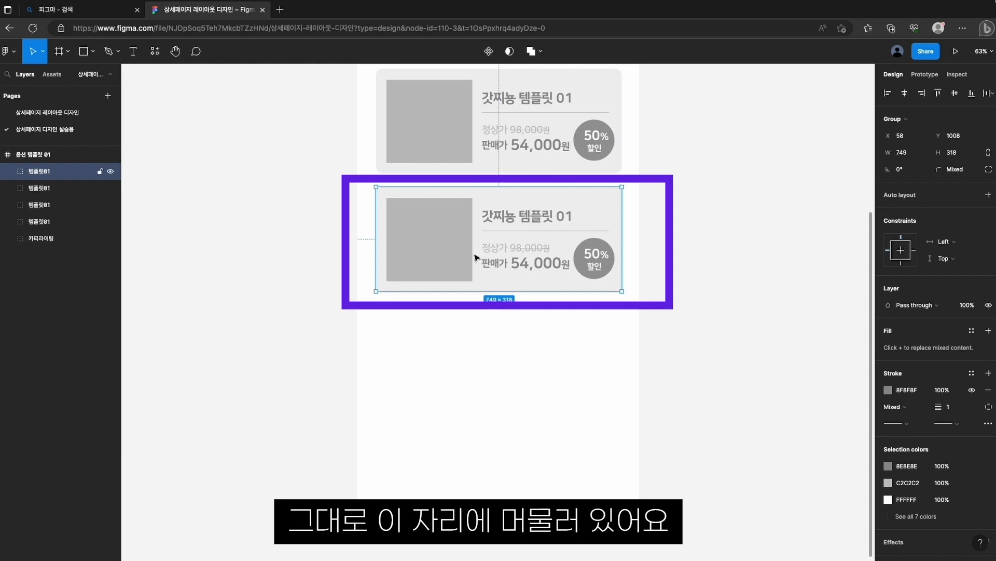
left_click_drag(464, 230, 460, 326)
left_click(705, 291)
- Move the copied product card straight down so its gap to the card above is 42, matching the other cards
scroll(537, 255, "up", 2)
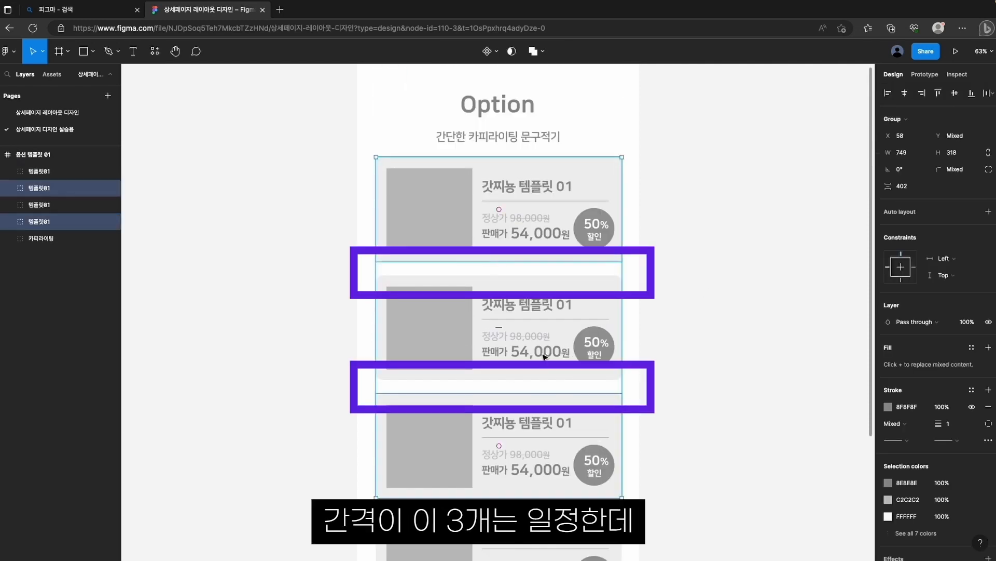
left_click(738, 366)
scroll(694, 378, "down", 4)
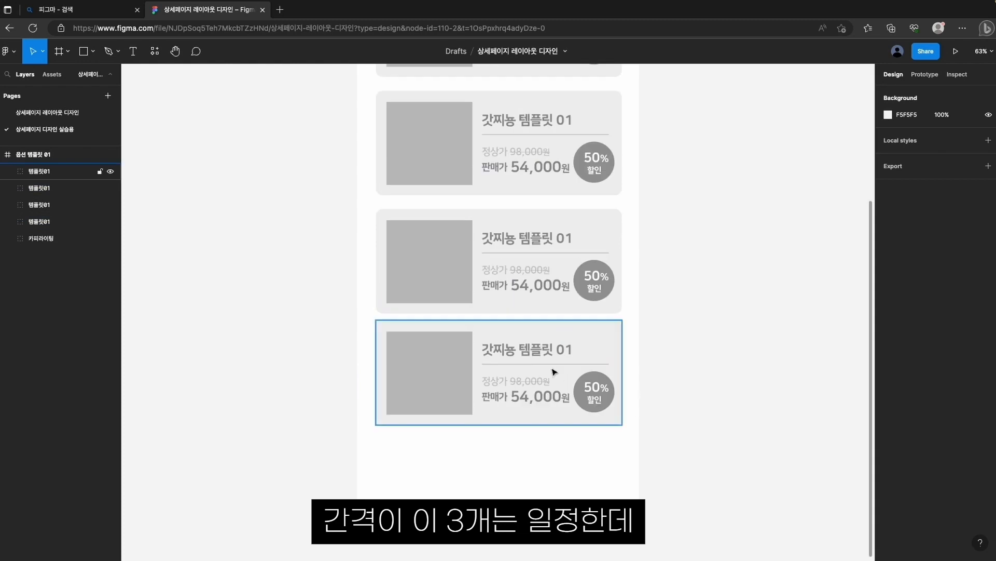
left_click(522, 360)
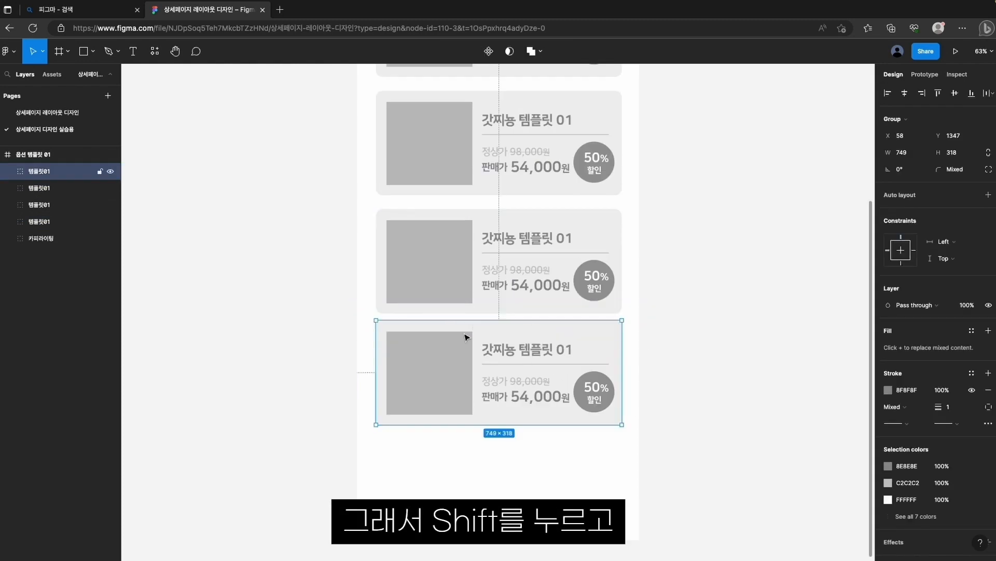
left_click_drag(466, 338, 466, 342)
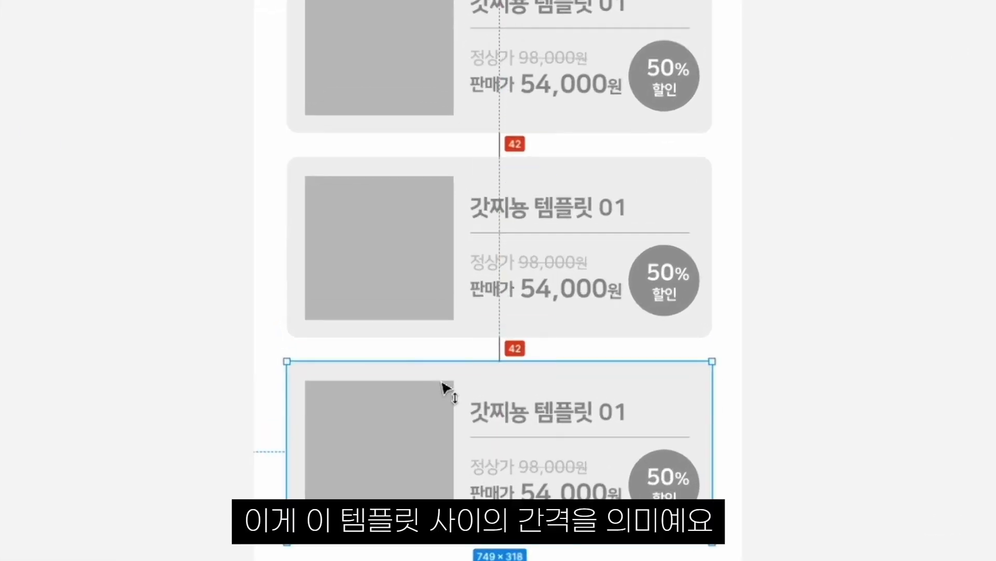
left_click(424, 315, "shift")
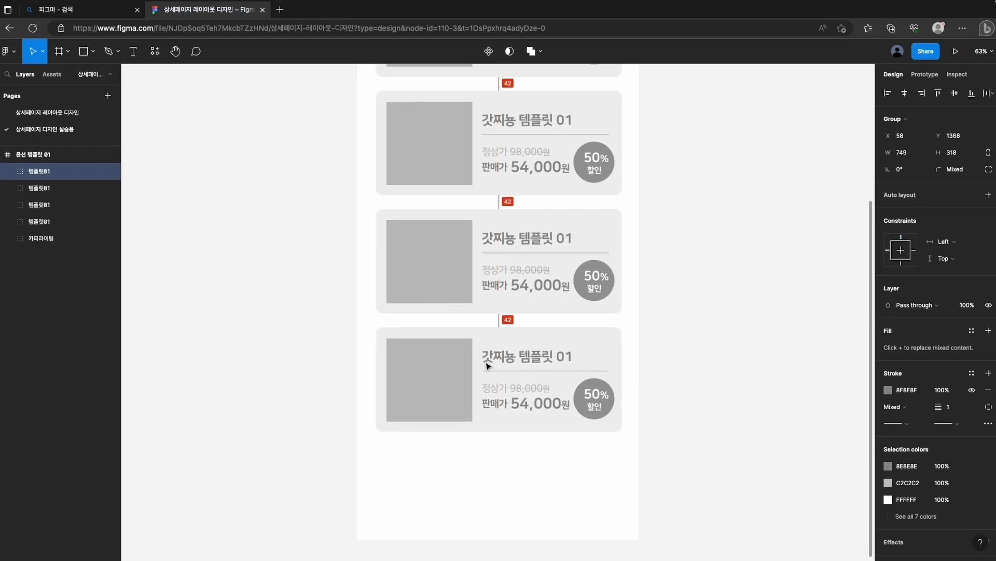
left_click(653, 434)
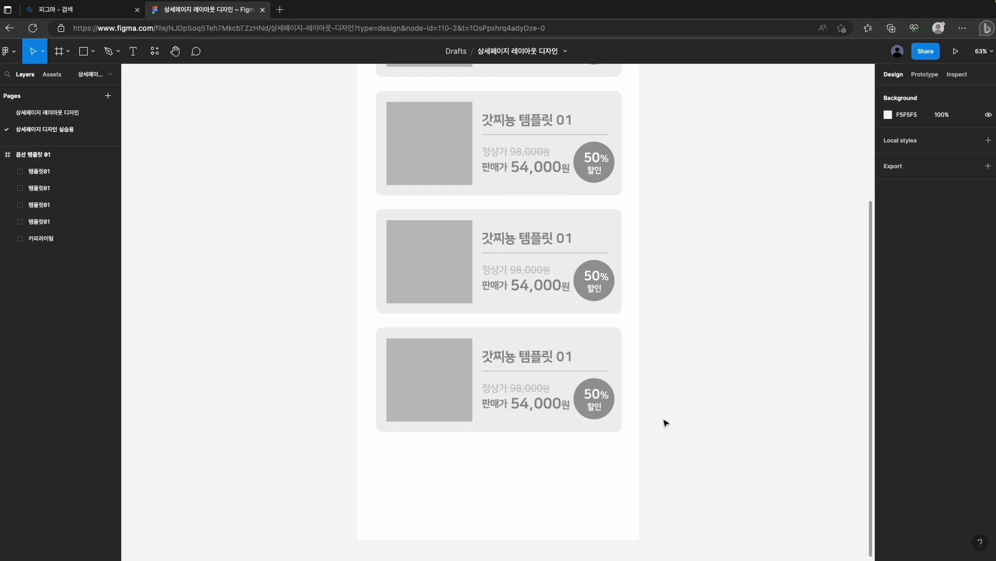
scroll(465, 362, "up", 3)
scroll(493, 396, "down", 1)
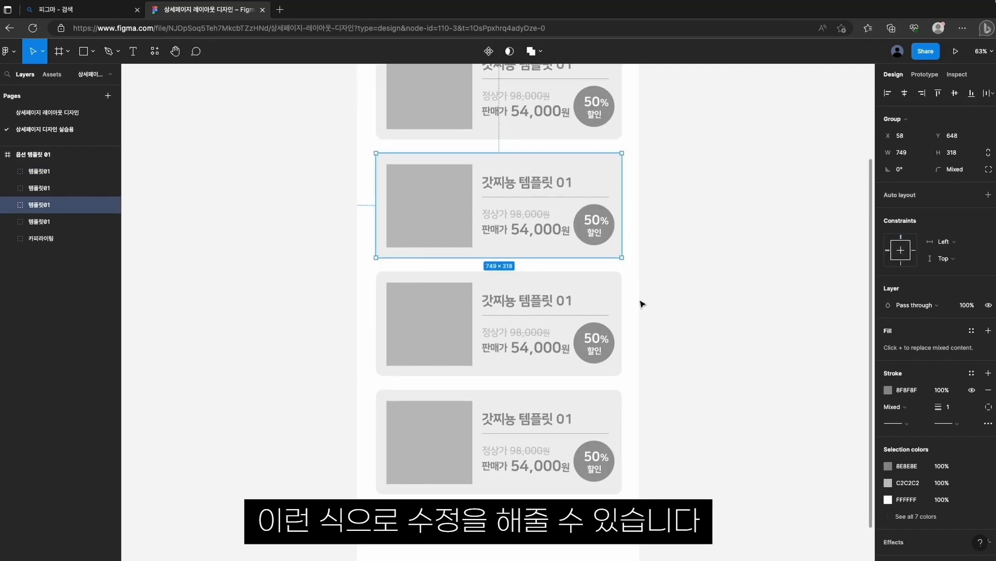
scroll(643, 302, "up", 2)
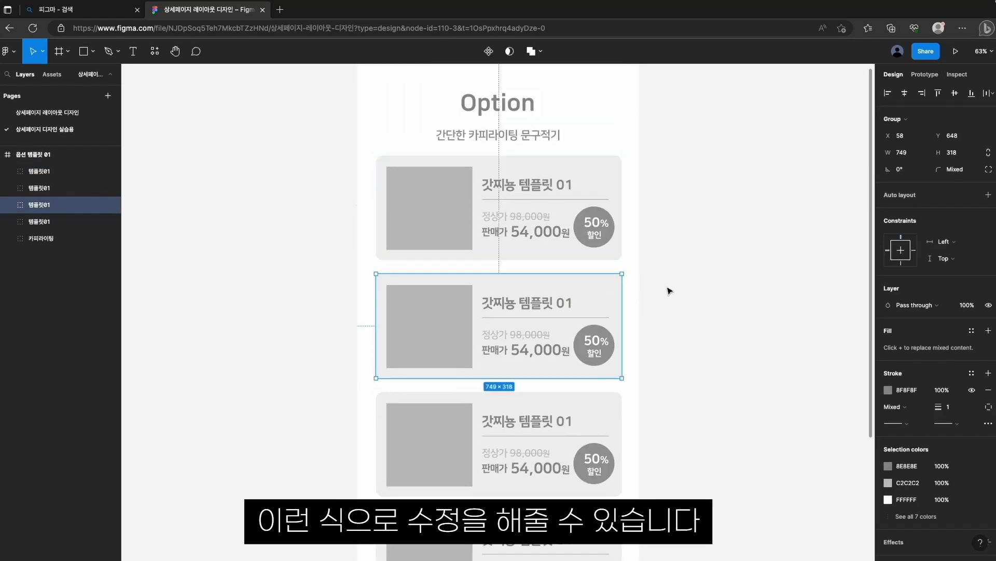
left_click(668, 287)
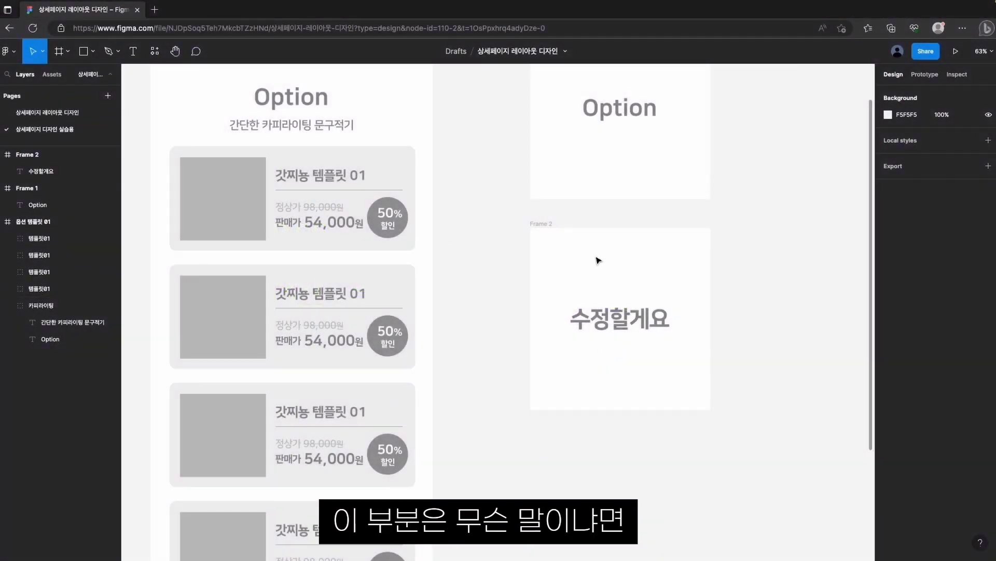
- Place the image IMG_4382.JPG into the grey placeholder of the first product card
scroll(594, 249, "down", 4)
scroll(602, 244, "left", 1)
double_click(384, 172)
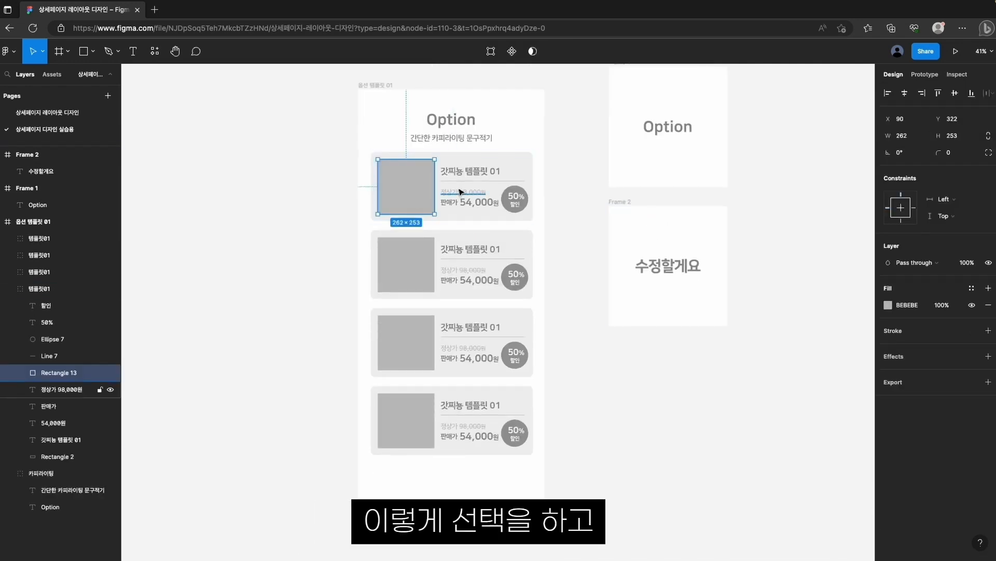
left_click(92, 52)
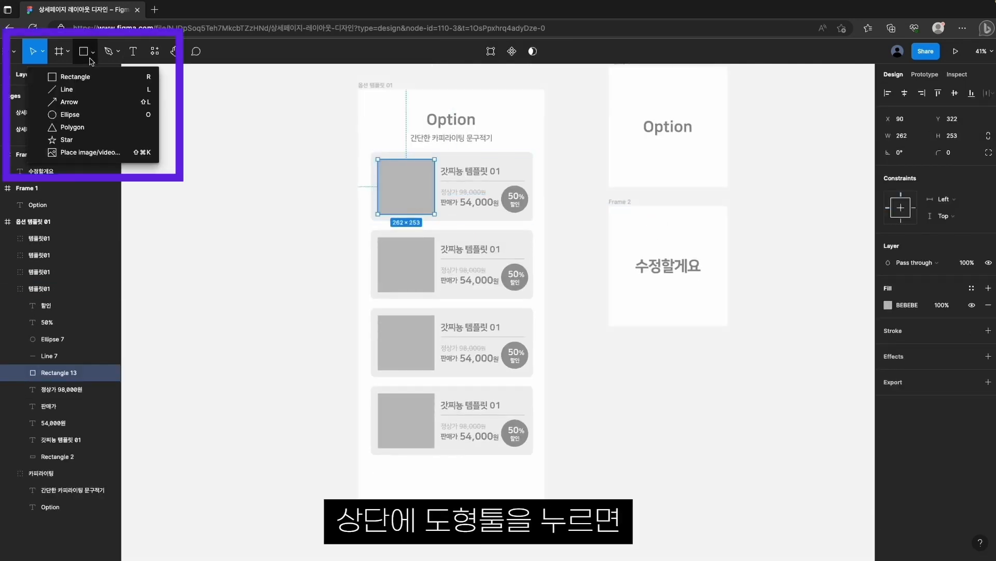
left_click(104, 157)
left_click(596, 321)
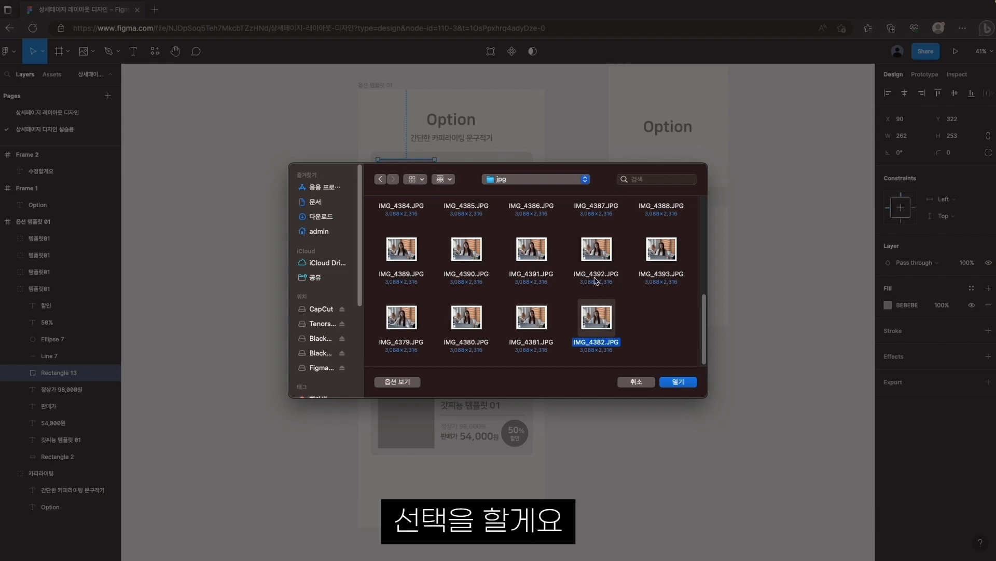
double_click(598, 332)
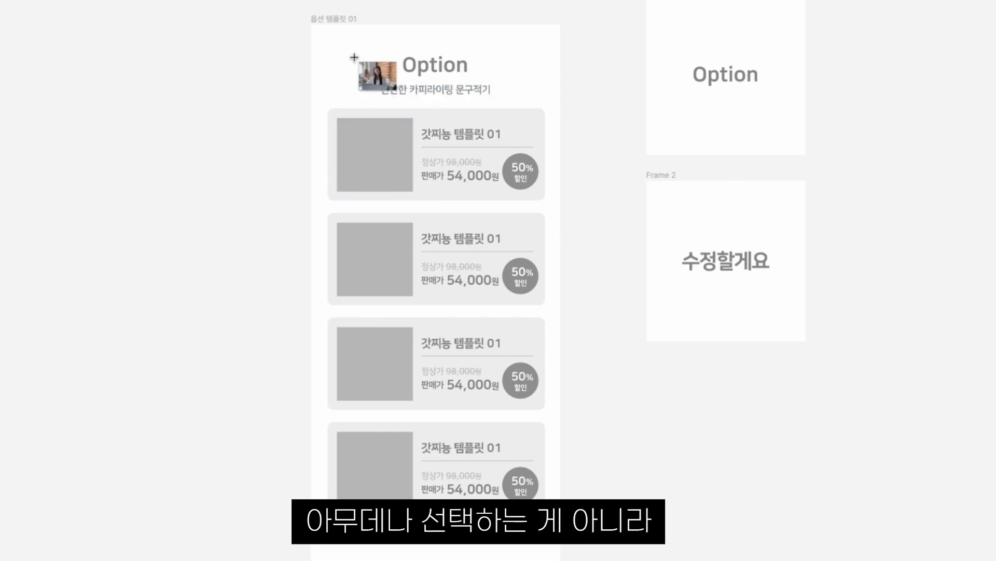
left_click(366, 135)
left_click(246, 233)
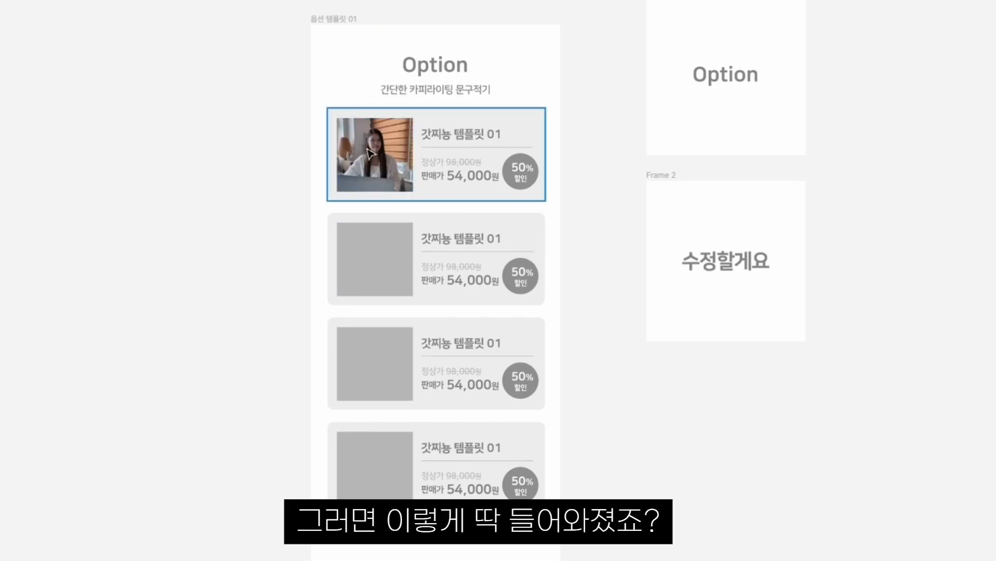
scroll(289, 229, "down", 1)
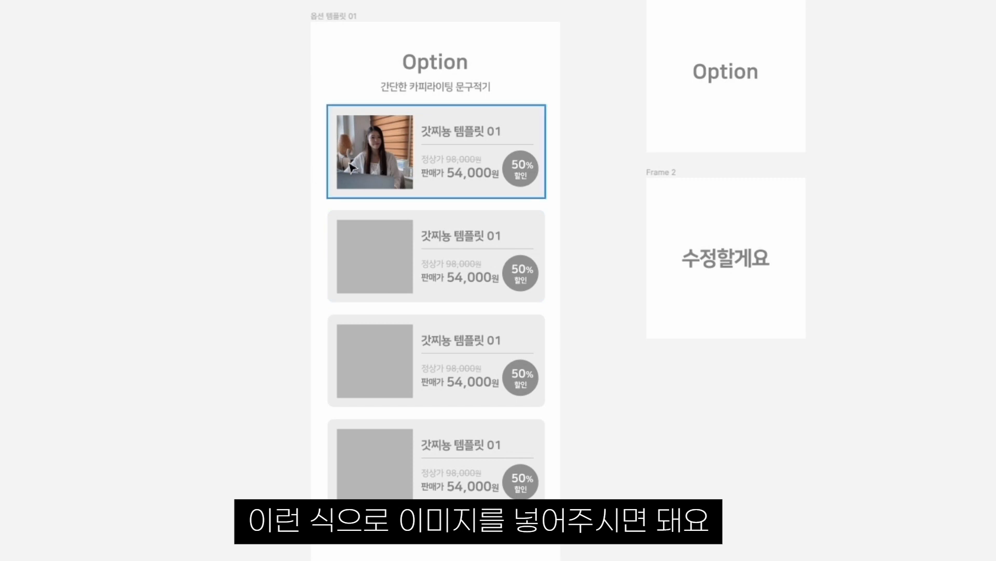
left_click(366, 162)
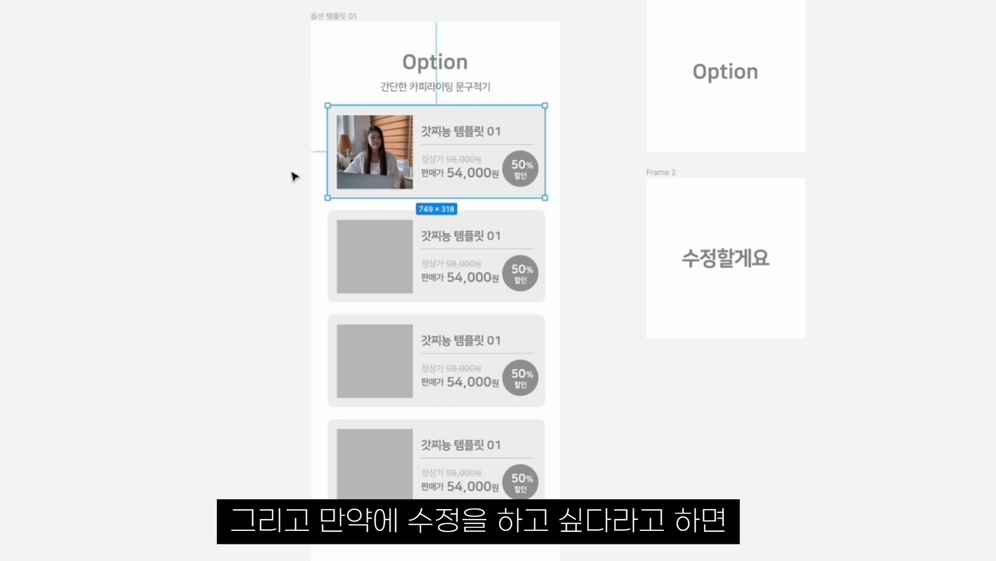
- Undo the image placement in the first product card
left_click(267, 267)
key("ctrl+z")
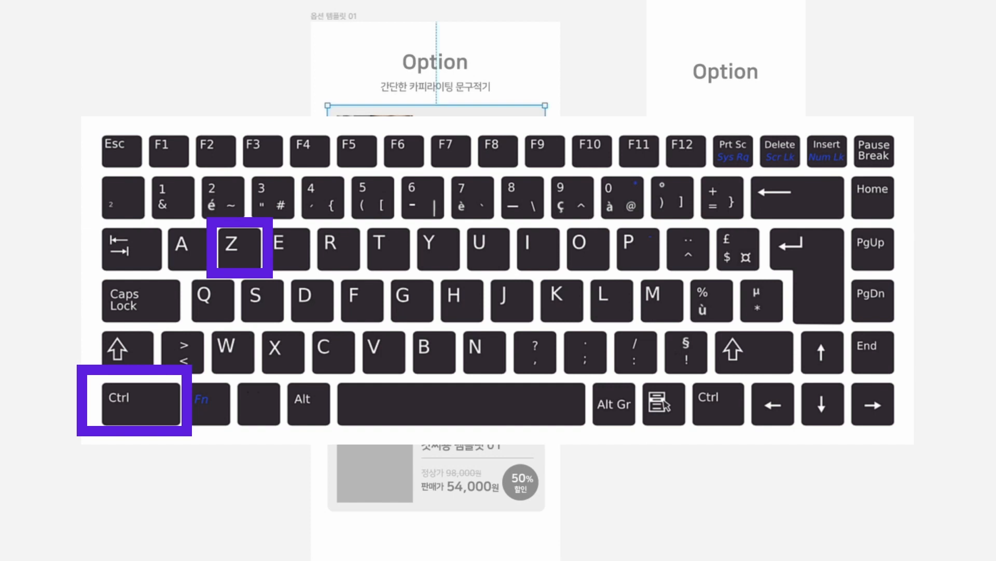
key("ctrl+z")
key("ctrl+z")
left_click(274, 258)
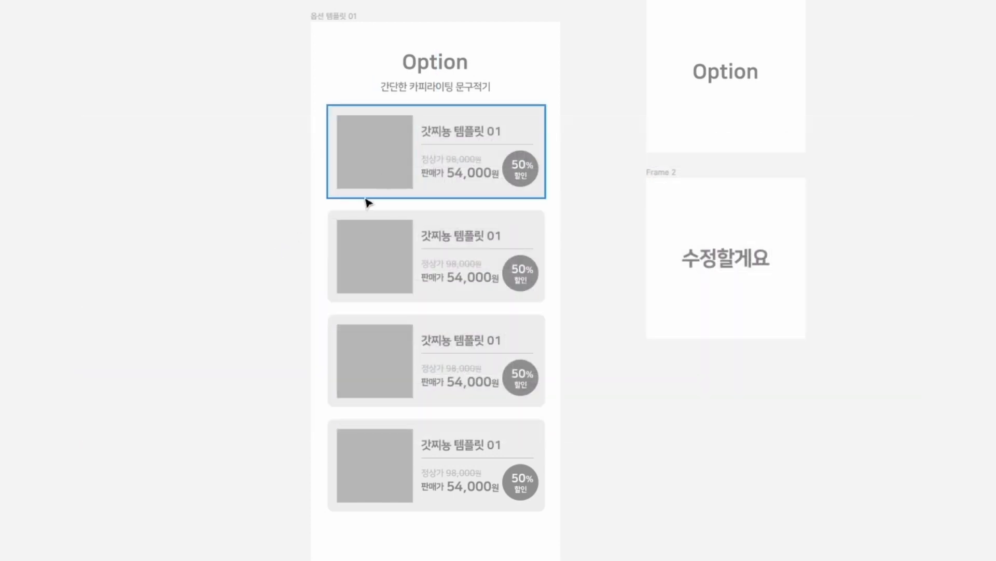
left_click(348, 187)
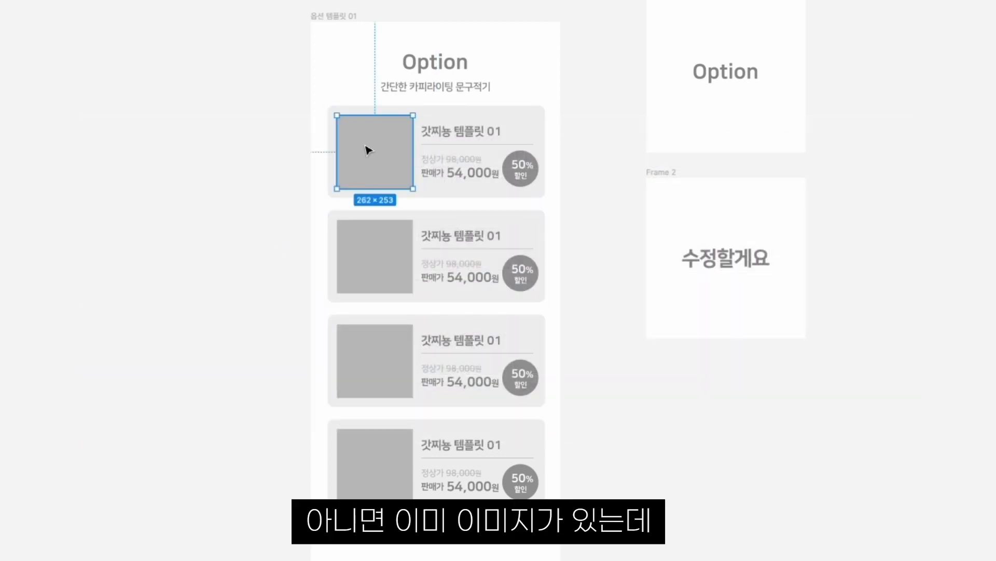
left_click(310, 173)
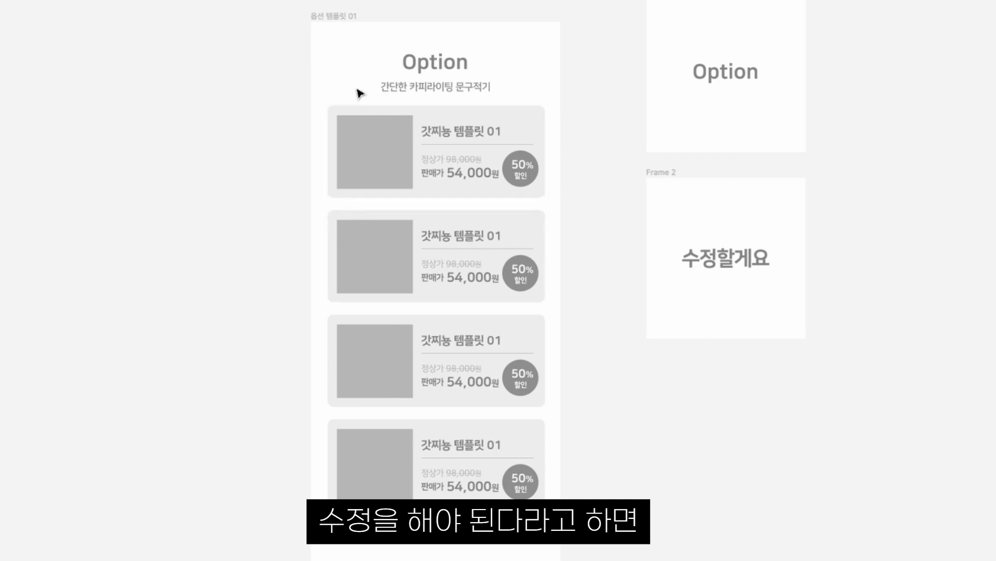
left_click(388, 155)
left_click(404, 299)
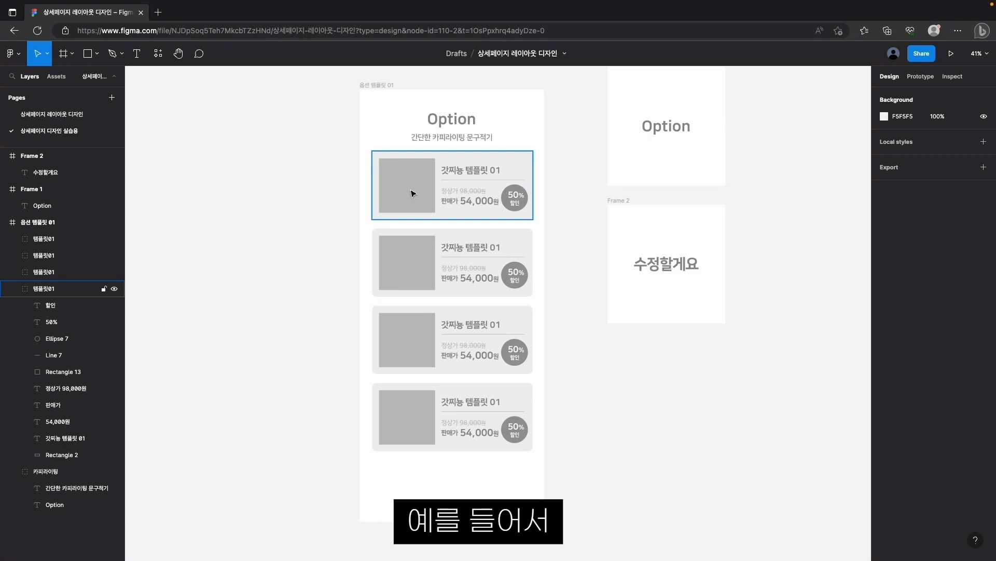
- Move the grey placeholder out of the first product card onto the empty canvas and enlarge it to about 592 × 617
double_click(412, 193)
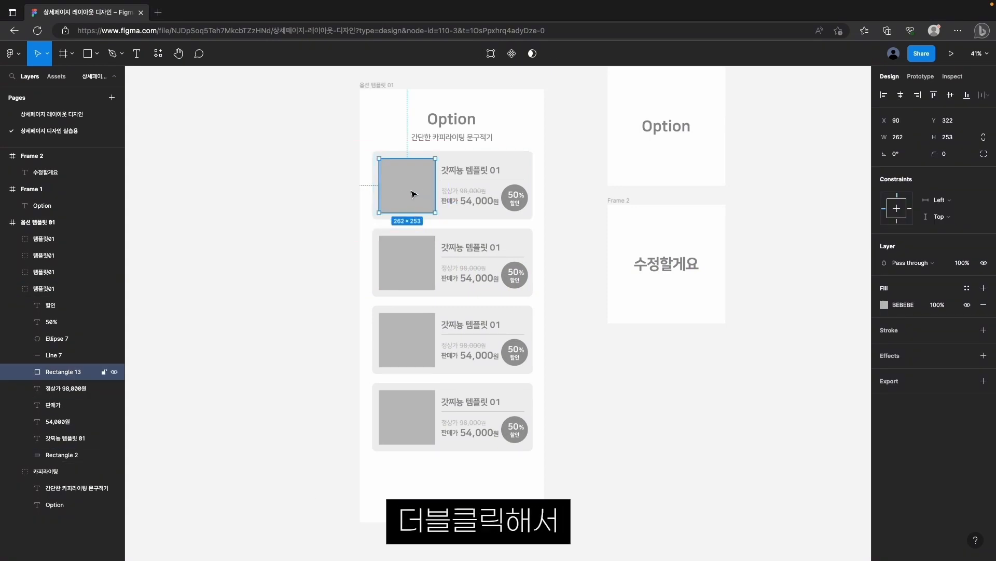
left_click_drag(412, 193, 306, 329)
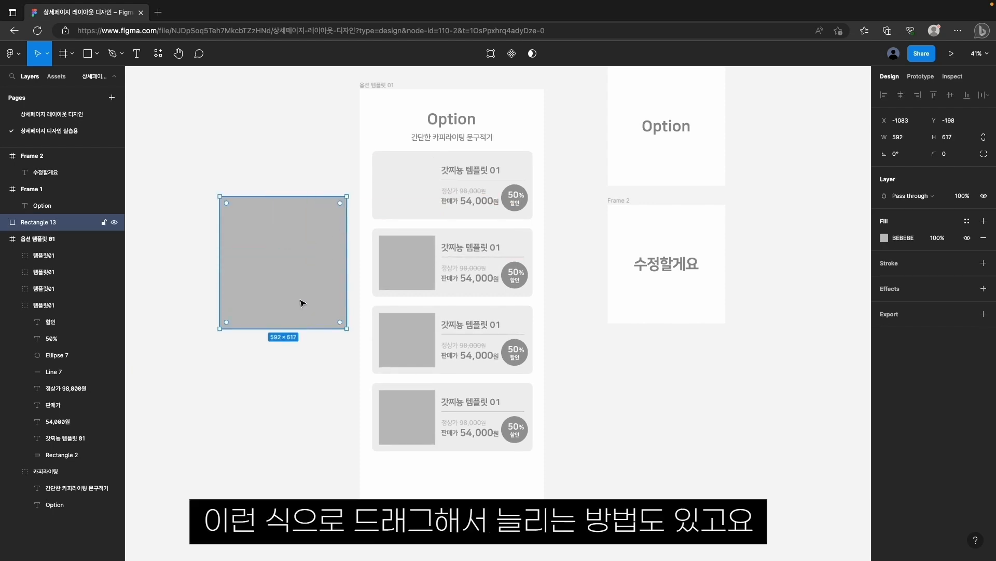
left_click(308, 375)
left_click(294, 292)
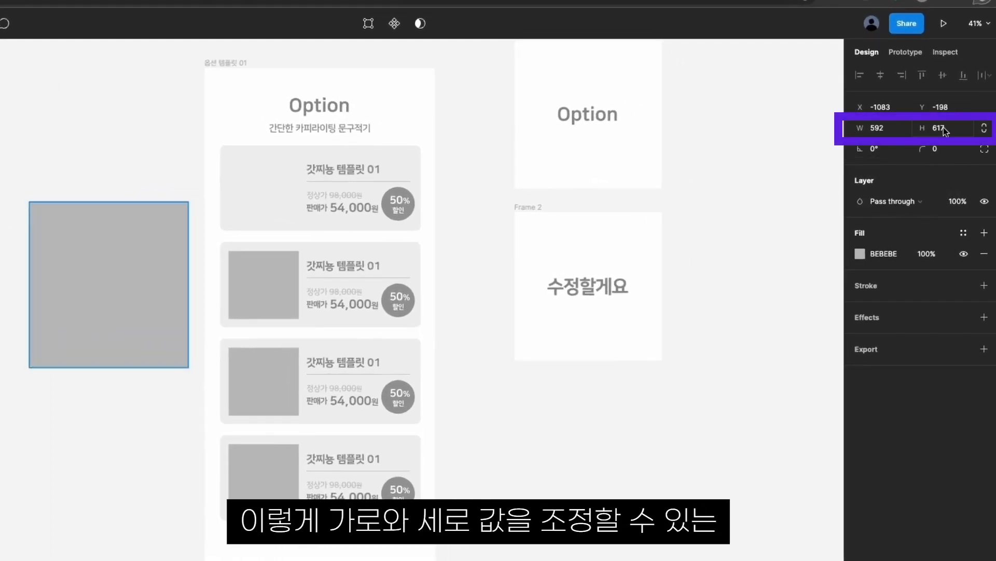
- Set the grey rectangle's width to 500 and its height to 300
left_click(877, 129)
type("500")
key("Tab")
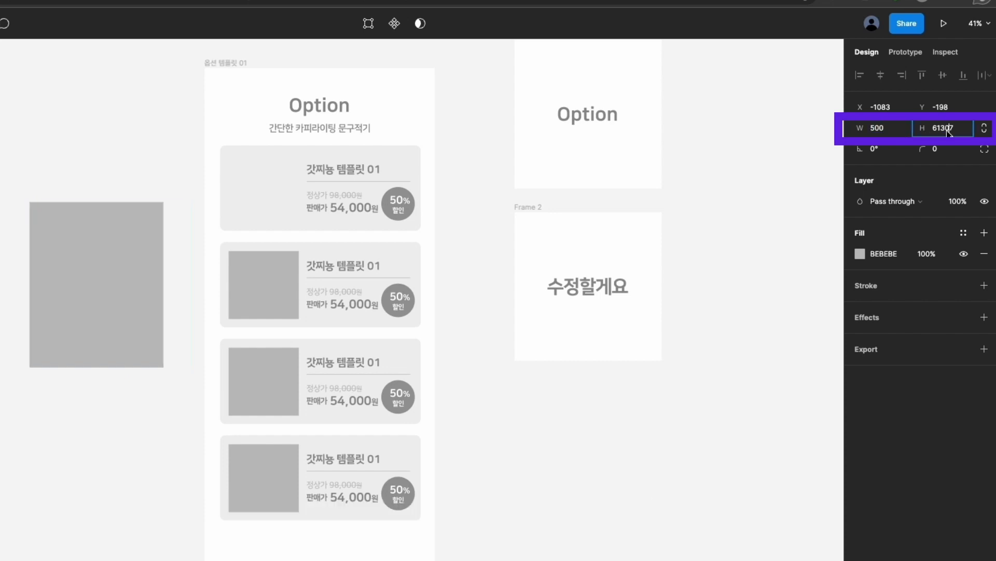
type("300")
key("Return")
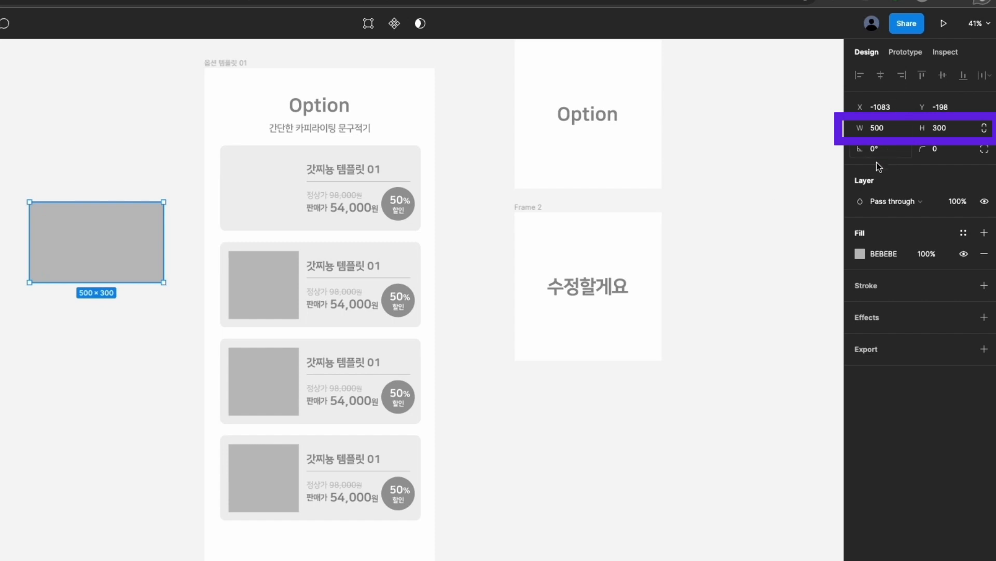
left_click(102, 197)
left_click(57, 228)
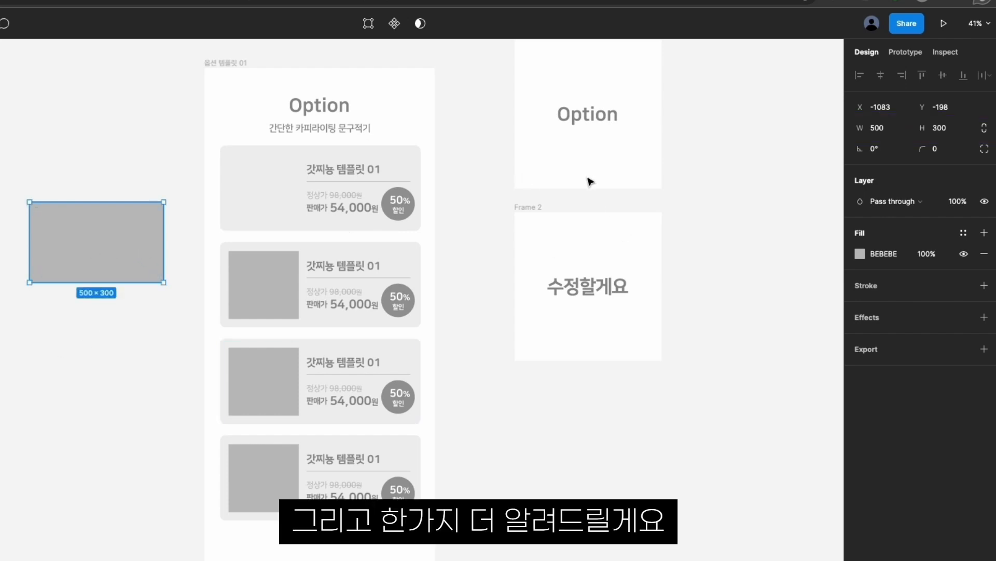
- Move the grey rectangle slightly up and to the right on the canvas, and set its corner radius to 50
left_click_drag(83, 252, 95, 246)
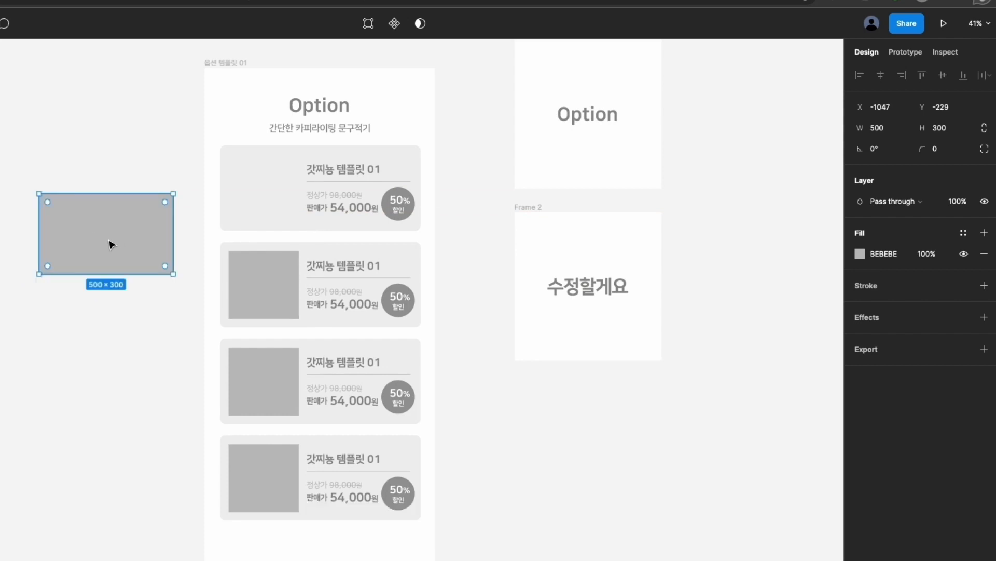
left_click(936, 150)
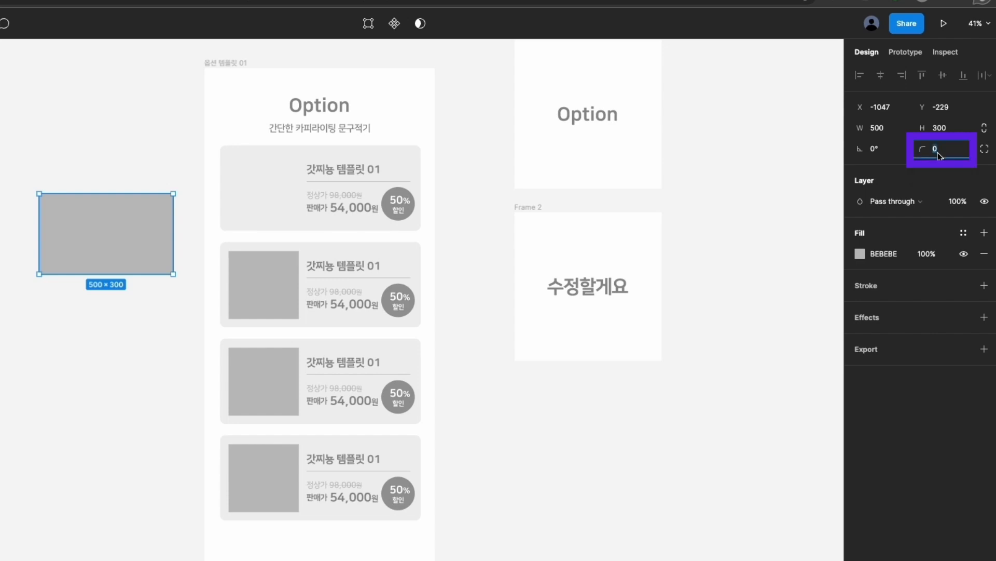
type("50")
key("Return")
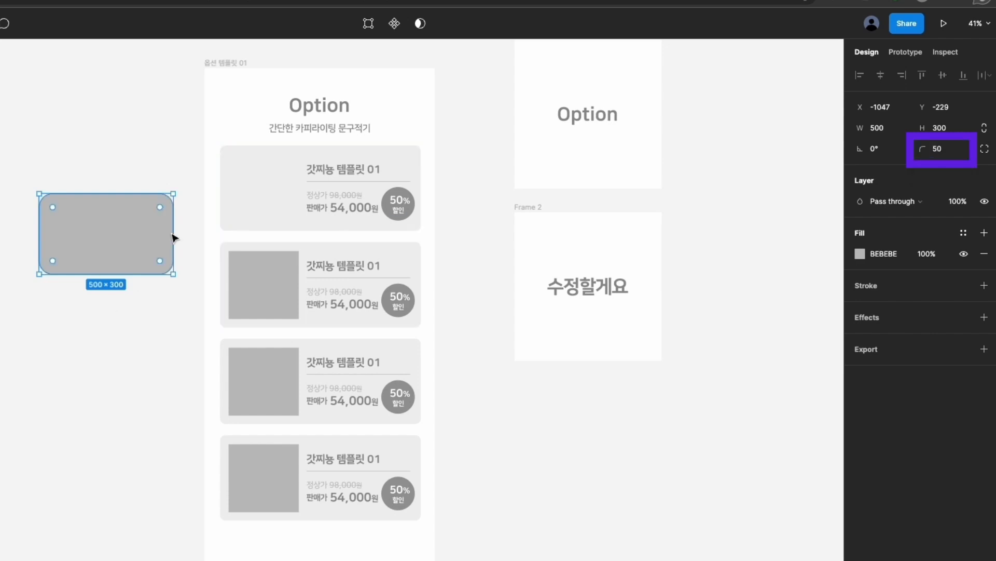
- Try a corner radius of 10 and one of 20 on the grey rectangle
left_click(937, 149)
type("10")
key("Return")
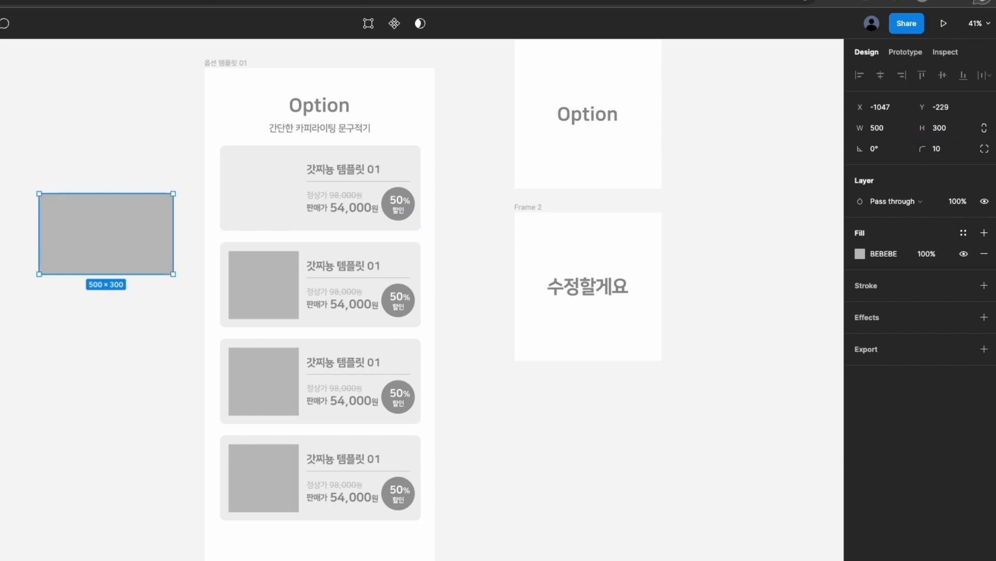
key("Escape")
left_click(107, 231)
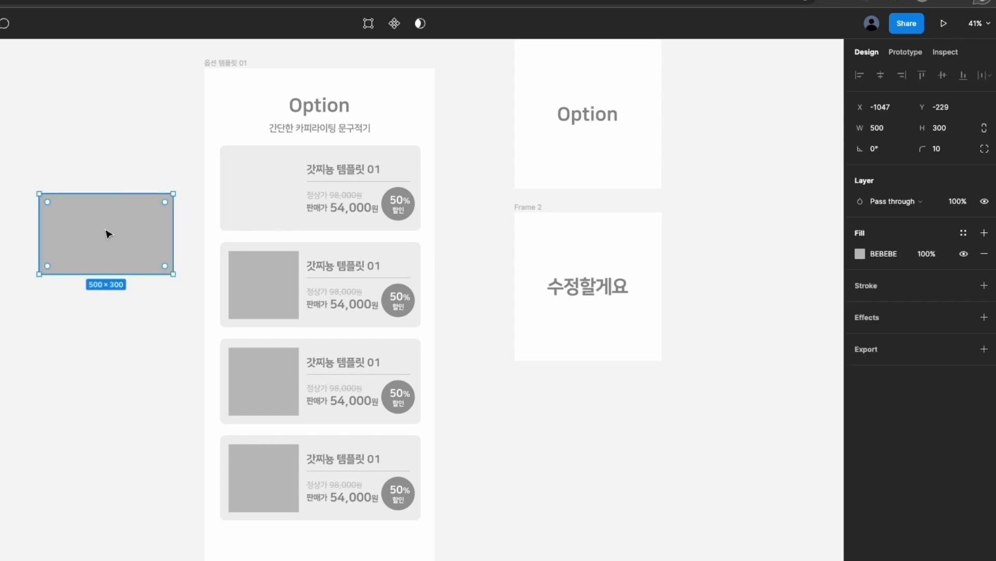
left_click(943, 150)
type("20")
key("Return")
left_click(20, 175)
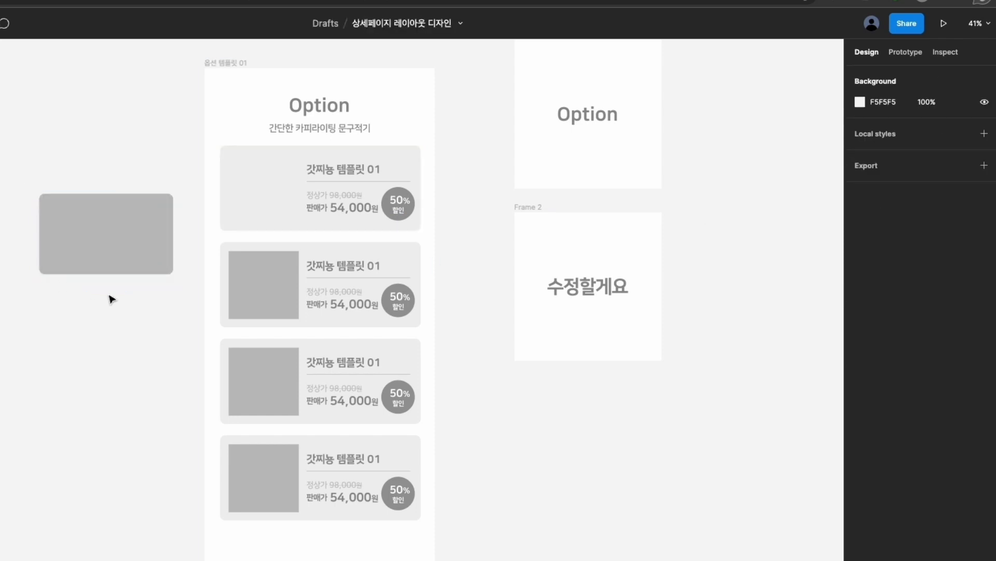
- Set the grey rectangle's corner radius back to 50 and deselect it
left_click(102, 205)
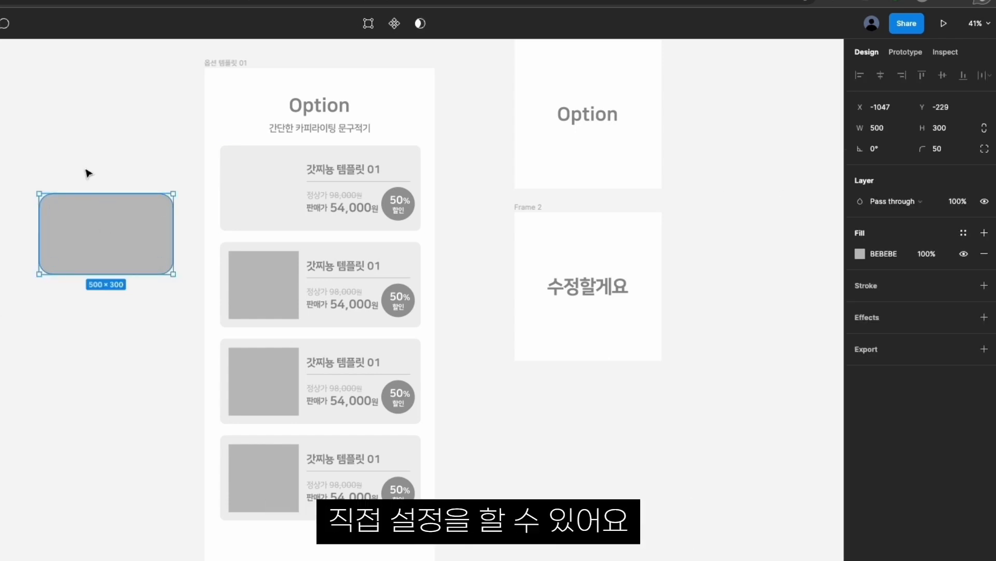
left_click(196, 283)
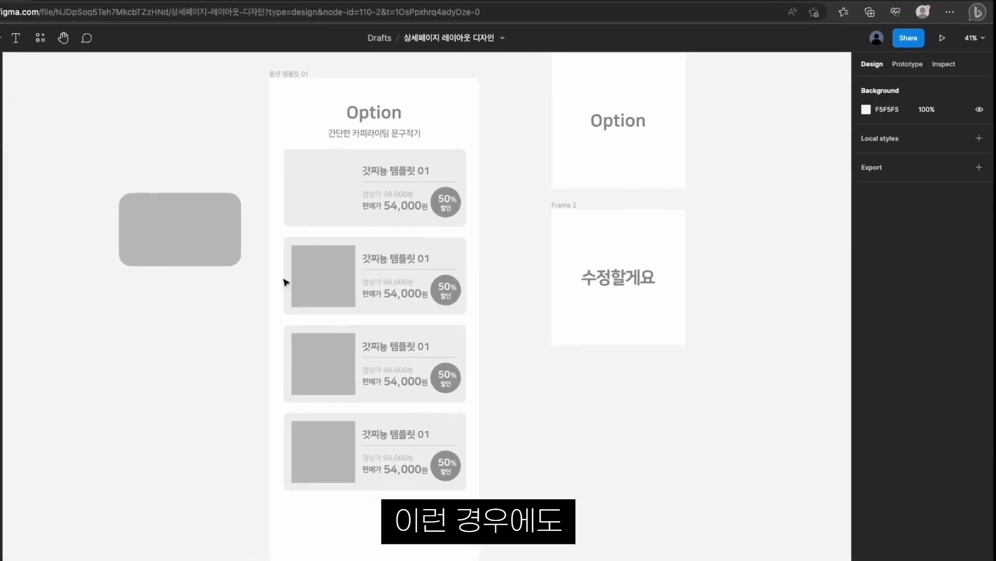
- Set the corner radius of the first product card's background, Rectangle 2, to 0
left_click(263, 158)
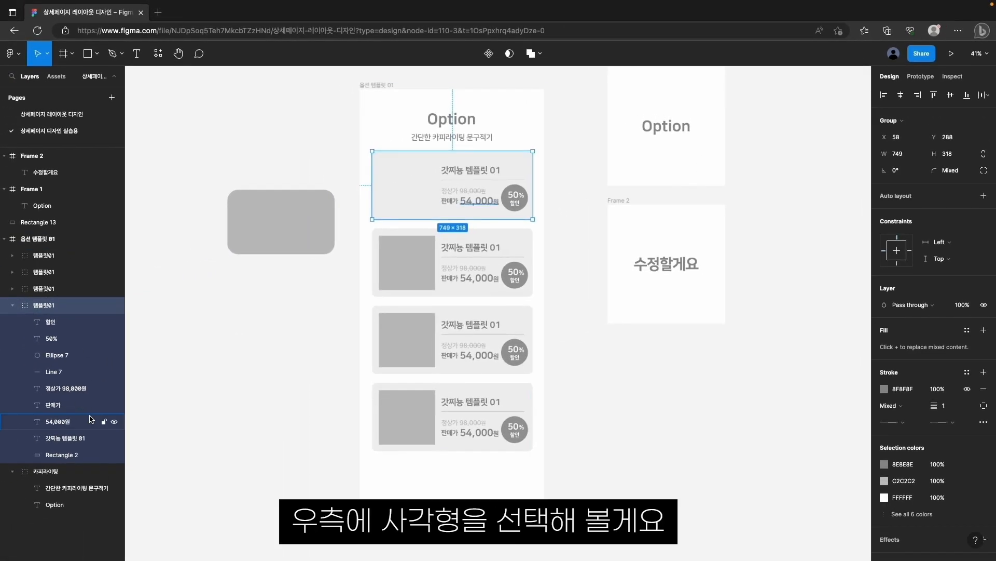
left_click(57, 455)
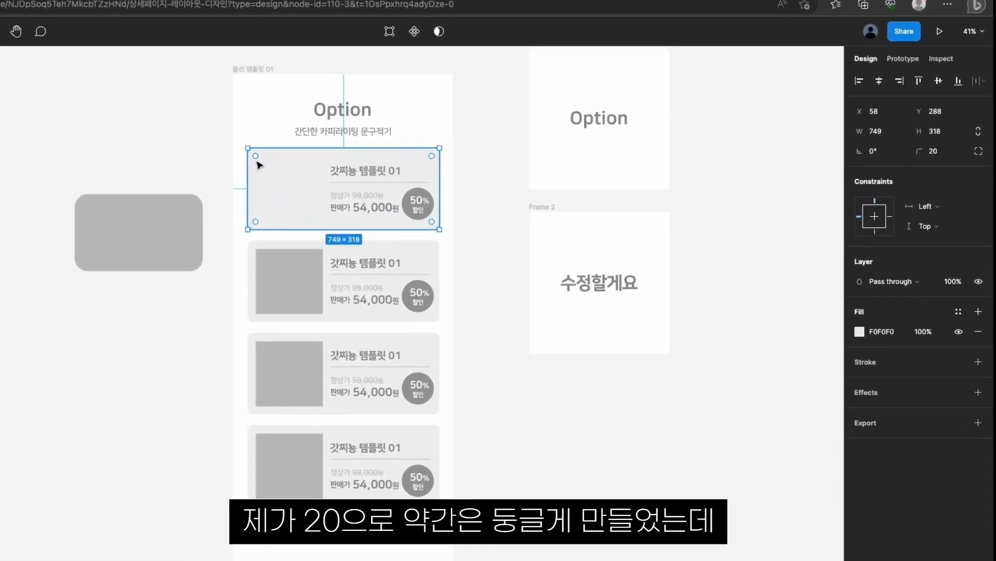
mouse_move(280, 178)
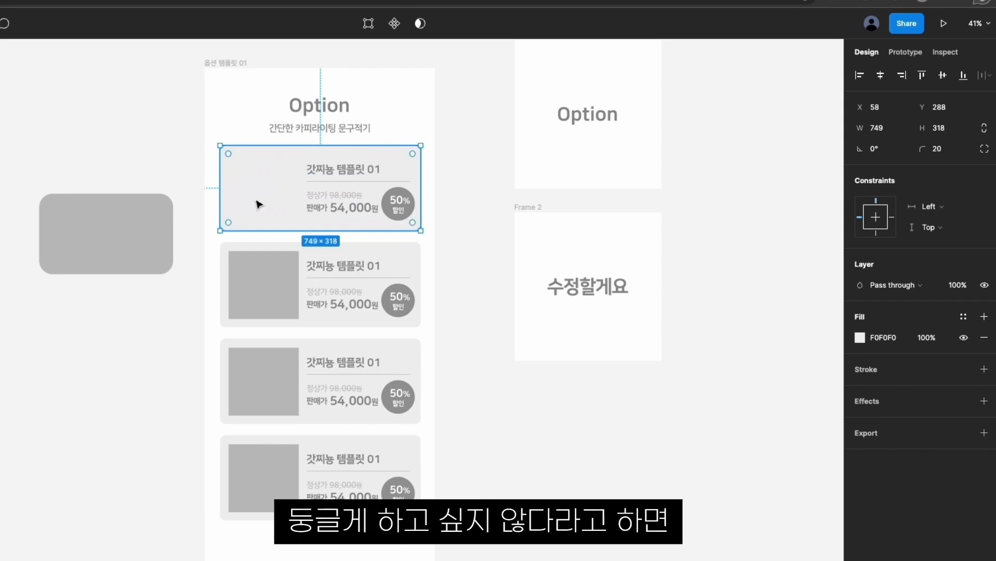
left_click(946, 149)
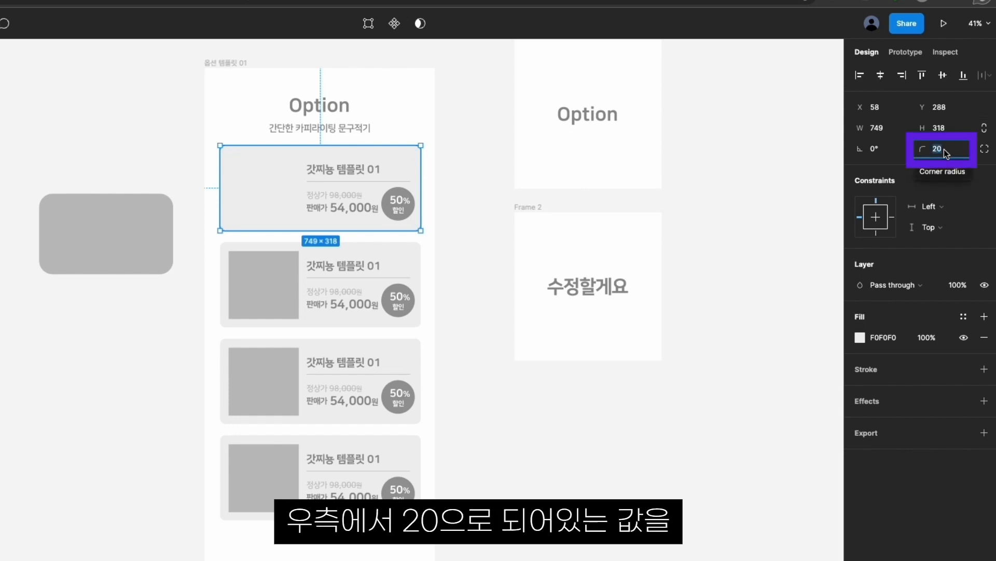
type("0")
key("Return")
left_click(747, 189)
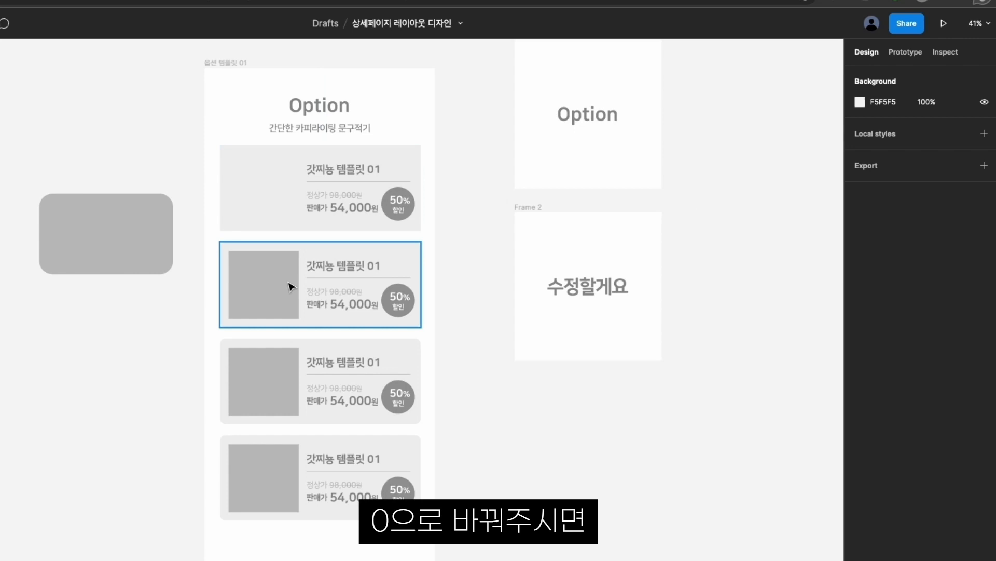
left_click(231, 218)
left_click(200, 333)
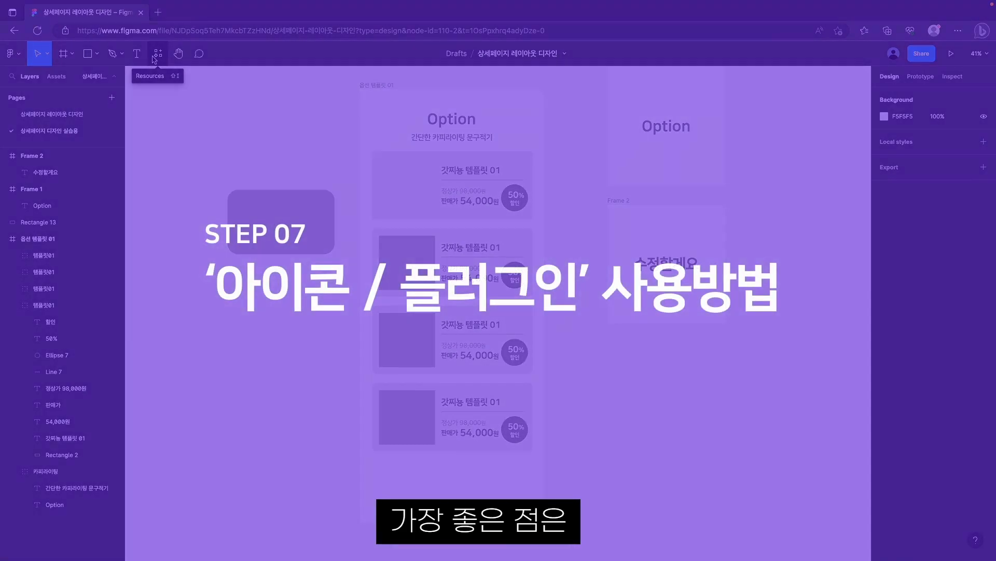
- Search the community plugins for "conten" and run Content Reel
left_click(156, 60)
left_click(209, 77)
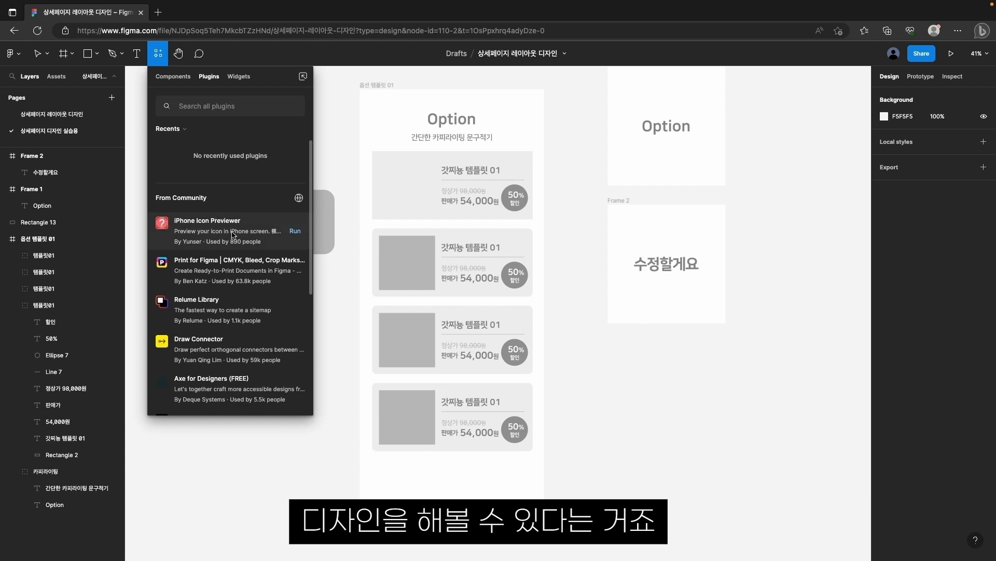
scroll(233, 236, "down", 5)
scroll(232, 315, "up", 5)
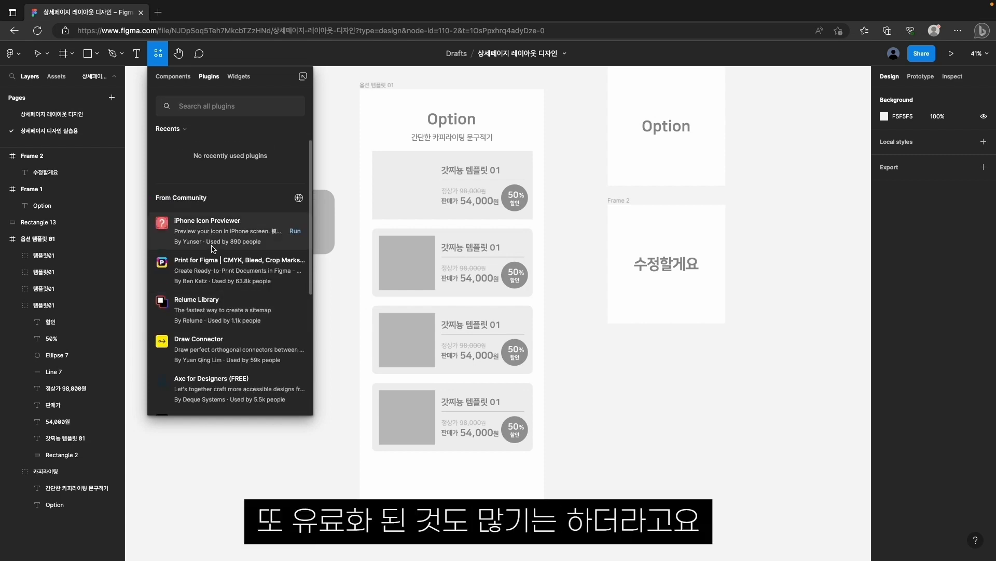
scroll(225, 276, "down", 5)
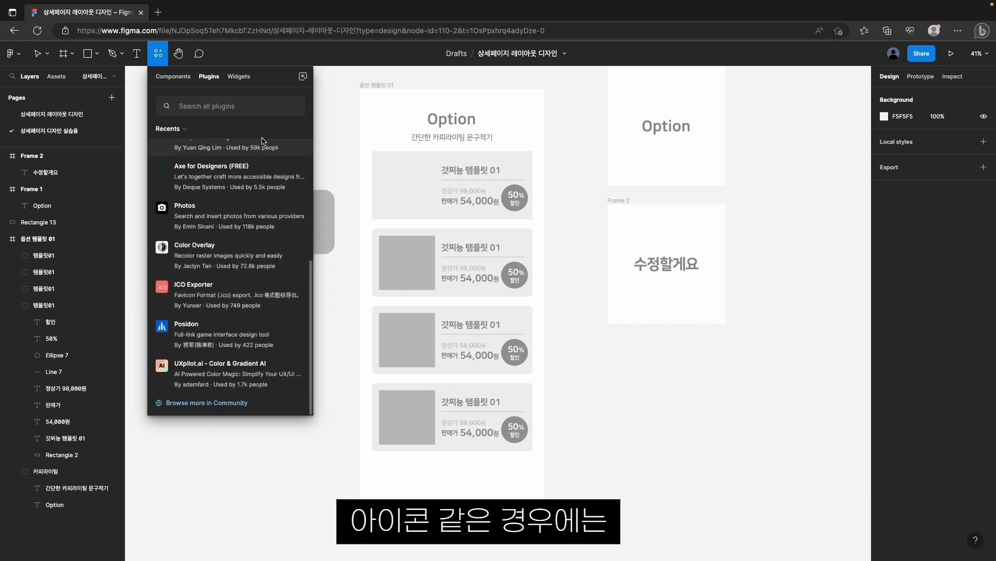
left_click(203, 101)
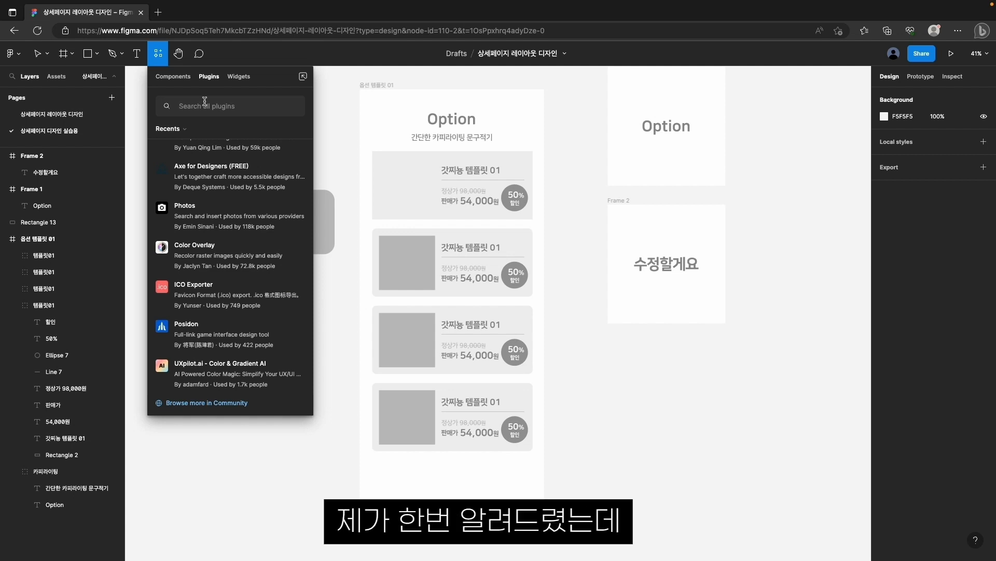
type("c")
key("BackSpace")
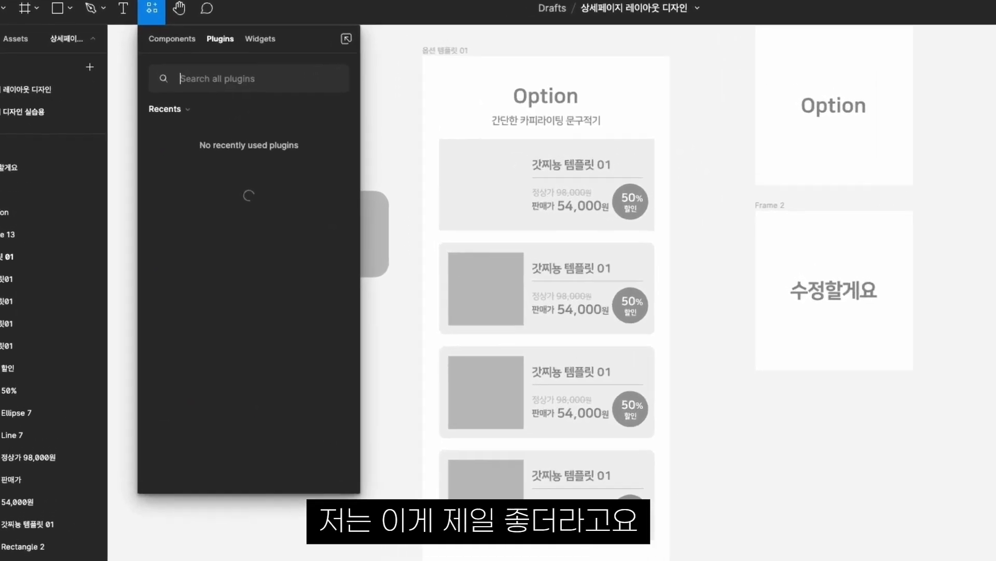
type("conten")
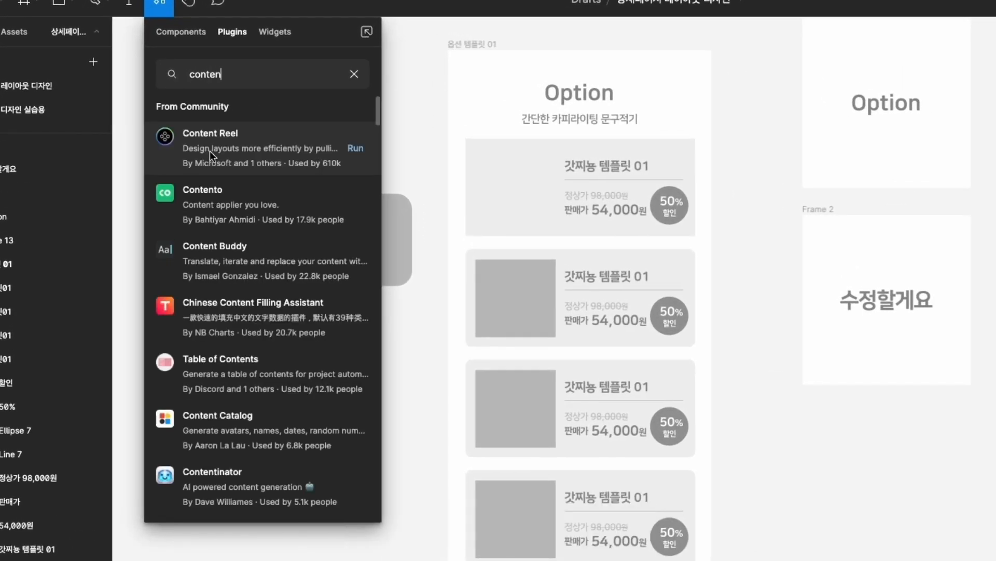
left_click(210, 145)
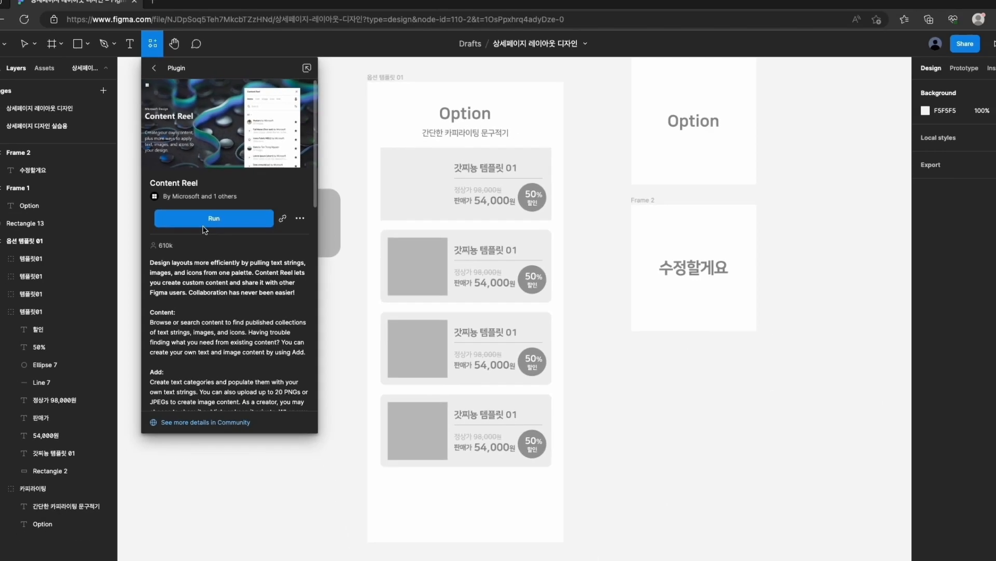
left_click(221, 220)
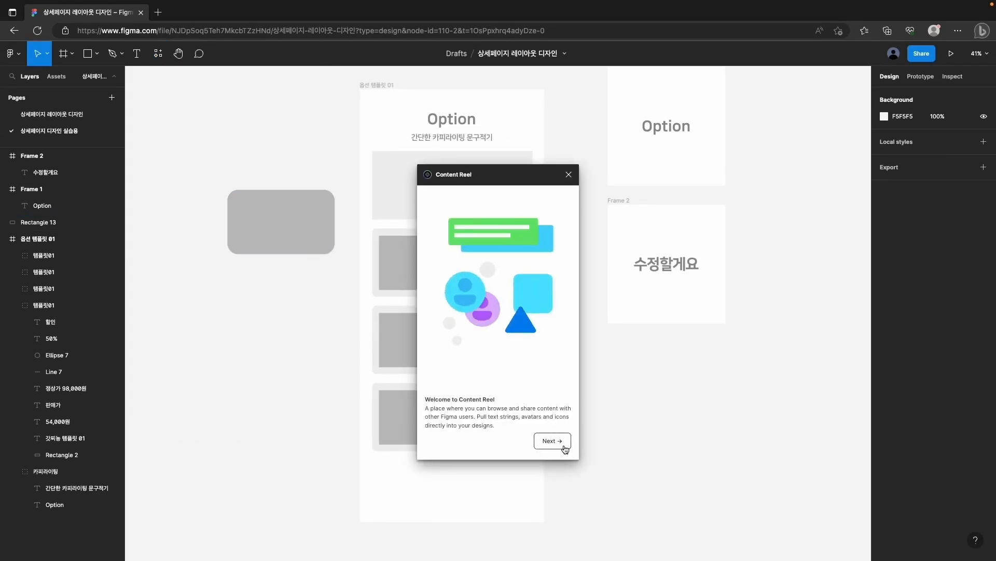
- Go through the Content Reel introduction and view the plugin's text and image collections
left_click(561, 443)
left_click(563, 445)
left_click(563, 444)
left_click(671, 174)
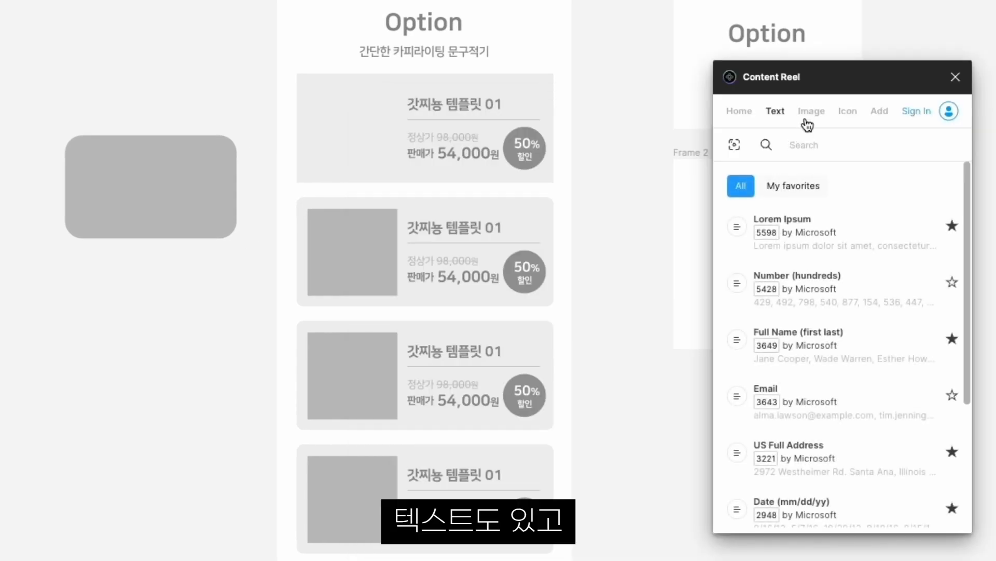
left_click(807, 124)
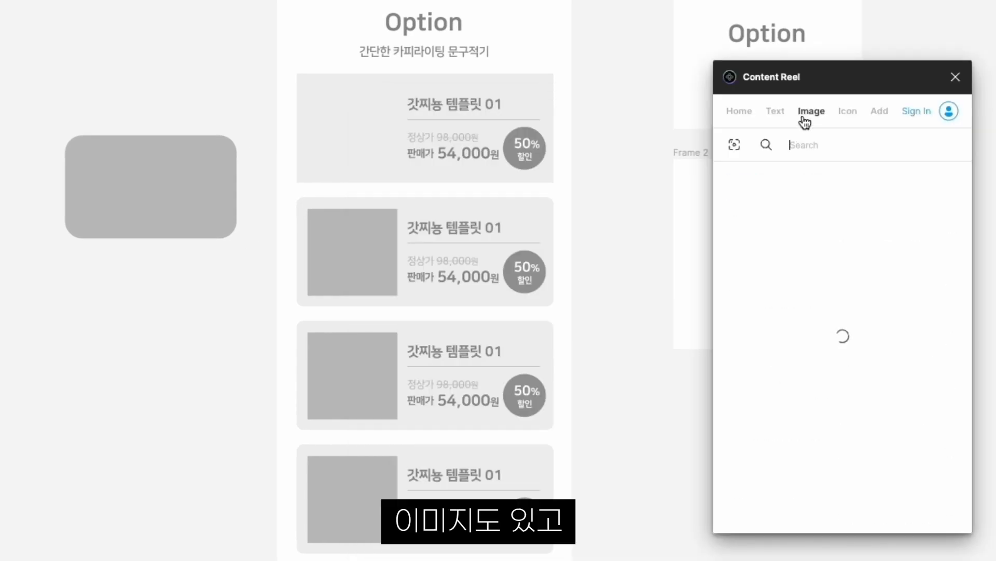
- Open the Fluent Icons - Filled collection in Content Reel and move the plugin window closer to the product cards
left_click(848, 122)
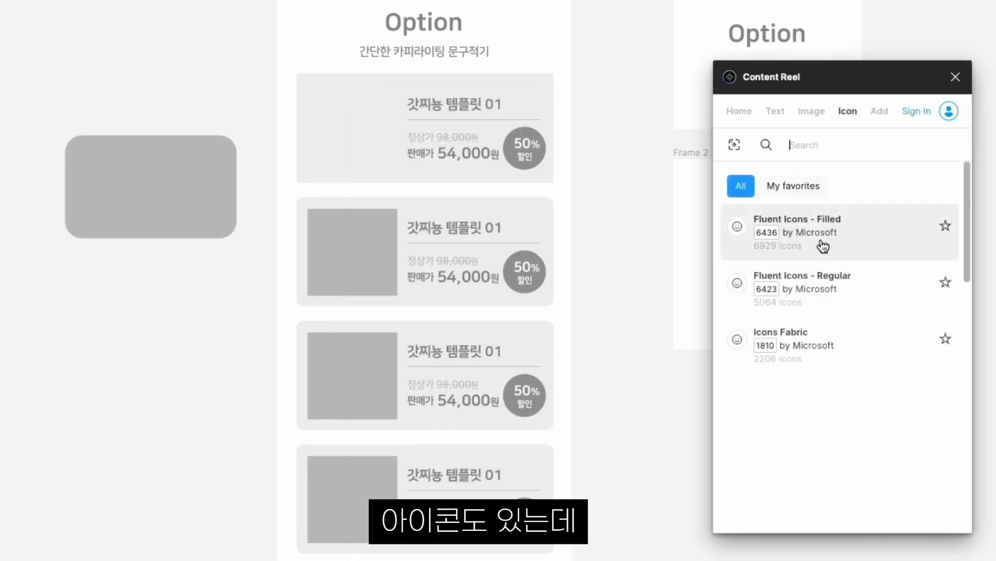
left_click(825, 223)
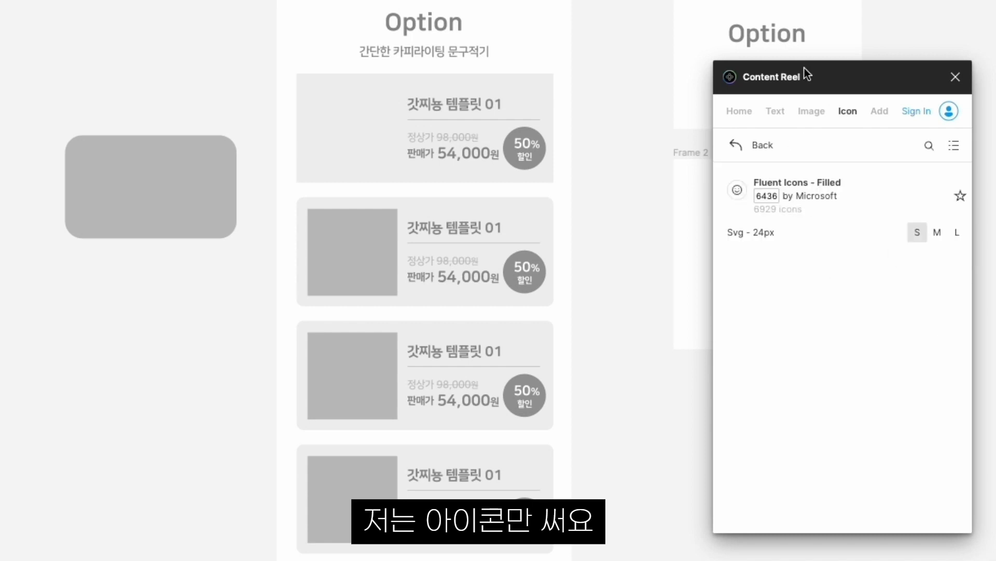
left_click_drag(805, 71, 647, 26)
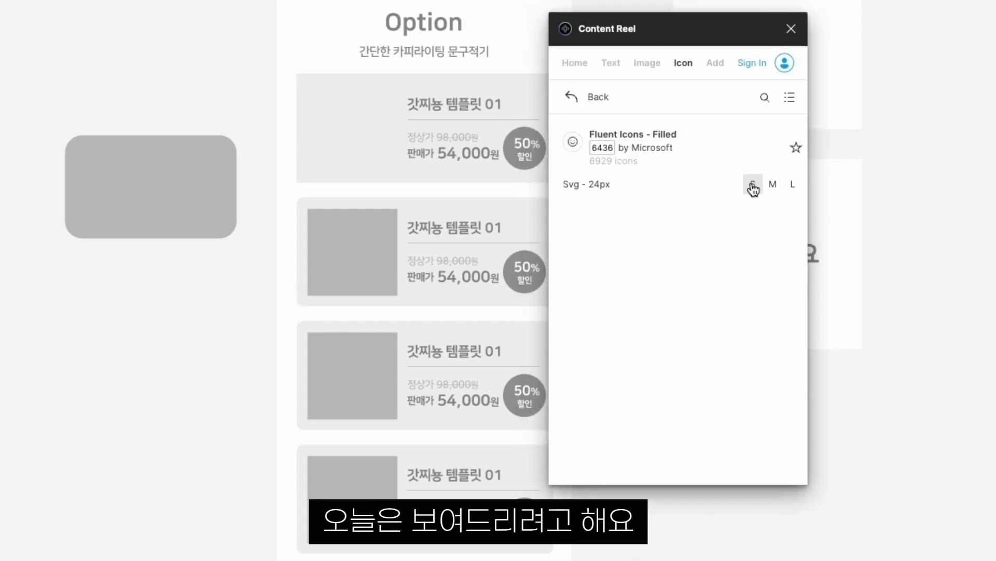
- Compare the S, M and L icon sizes, settle on S, and browse the Fluent Icons - Filled collection
left_click(773, 185)
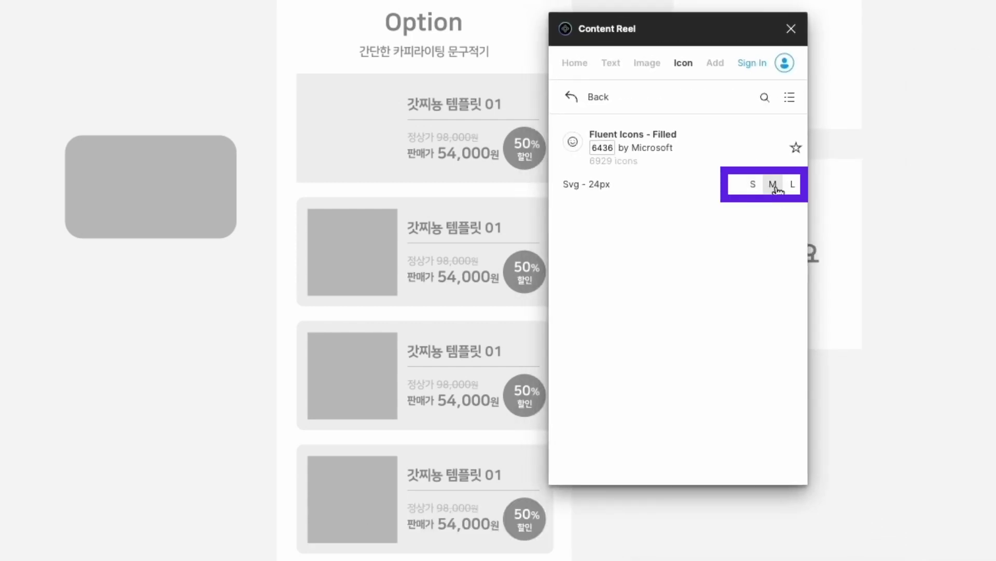
left_click(792, 184)
left_click(753, 185)
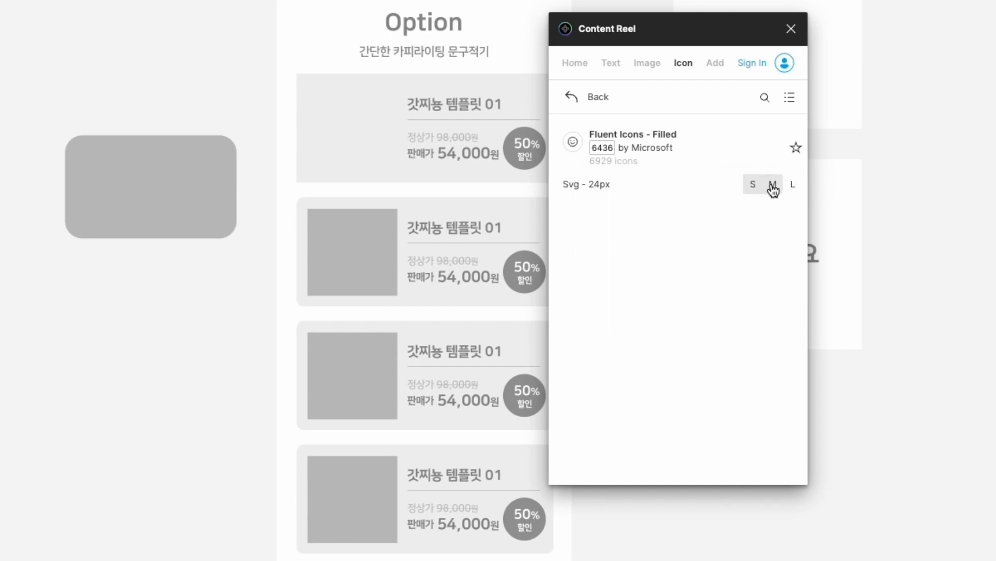
left_click(773, 187)
left_click(790, 189)
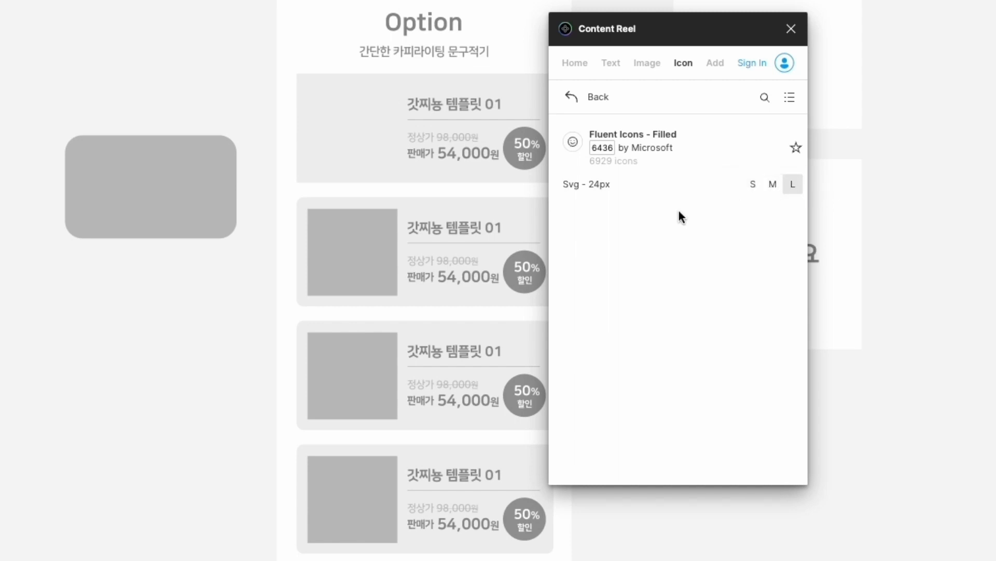
left_click(753, 184)
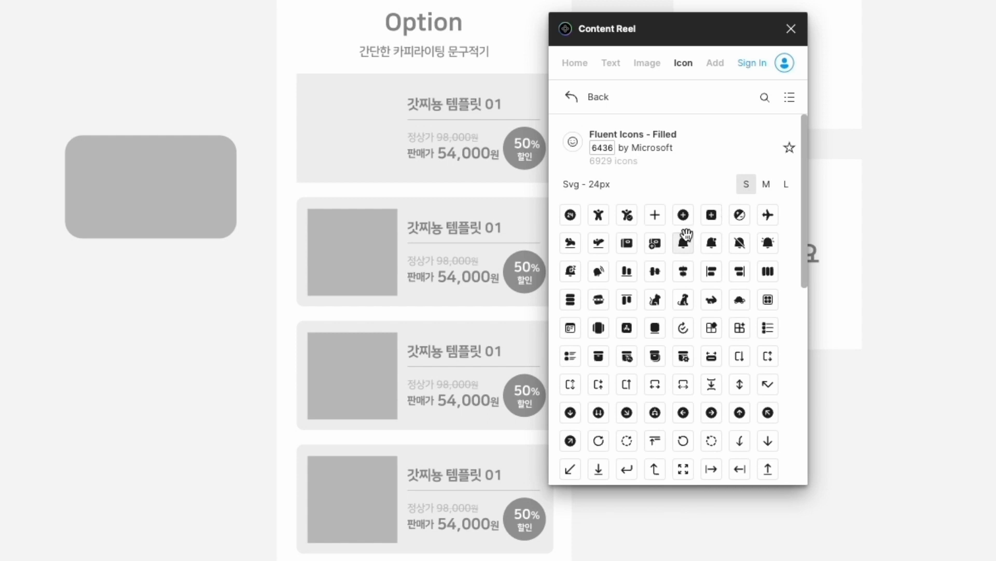
scroll(688, 244, "down", 3)
scroll(695, 265, "up", 2)
scroll(726, 260, "up", 1)
scroll(711, 302, "down", 5)
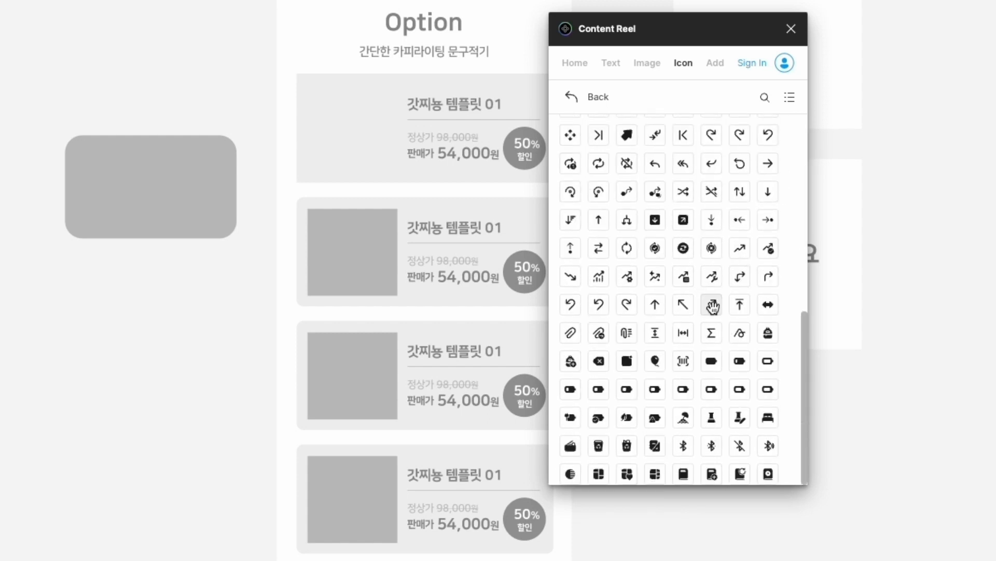
- Display the Fluent Icons - Filled collection at size M and at size L, browsing the arrow icons at each size
scroll(742, 228, "up", 6)
left_click(765, 186)
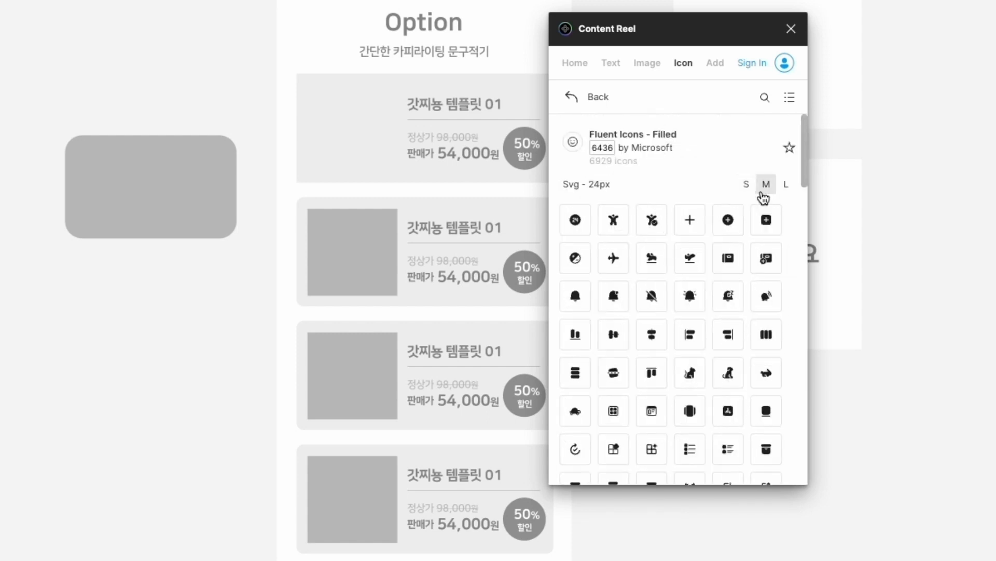
scroll(659, 361, "down", 6)
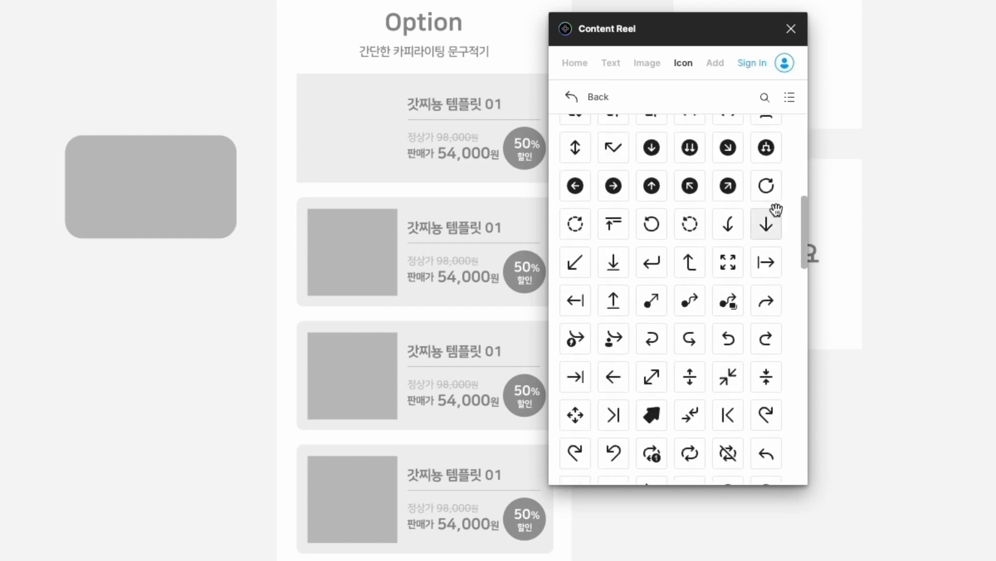
scroll(778, 208, "up", 7)
left_click(786, 185)
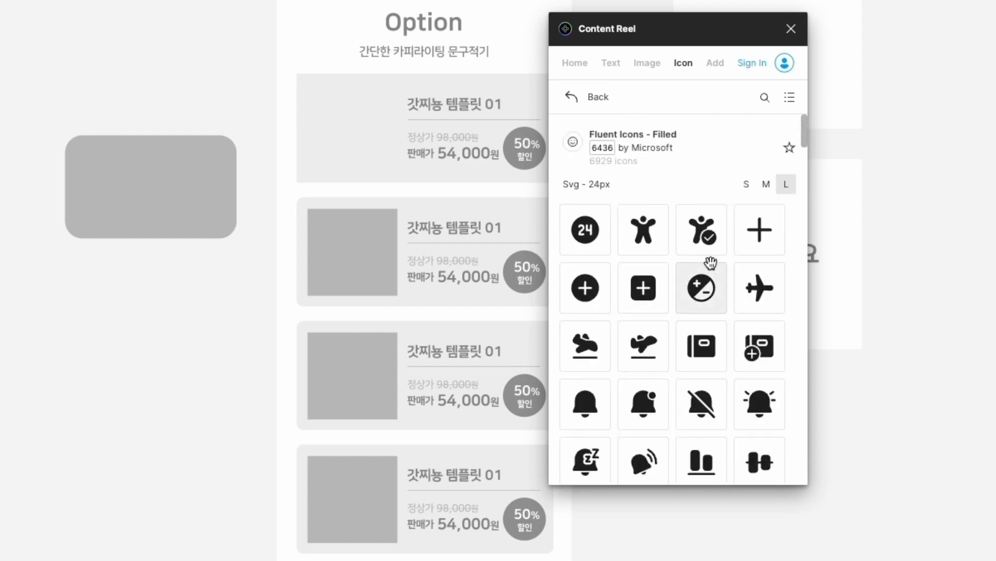
scroll(705, 278, "down", 5)
scroll(696, 275, "up", 3)
scroll(694, 275, "down", 3)
- Insert the dashed counterclockwise arrow icon onto the canvas, select the vector inside its frame, and close Content Reel
left_click(644, 210)
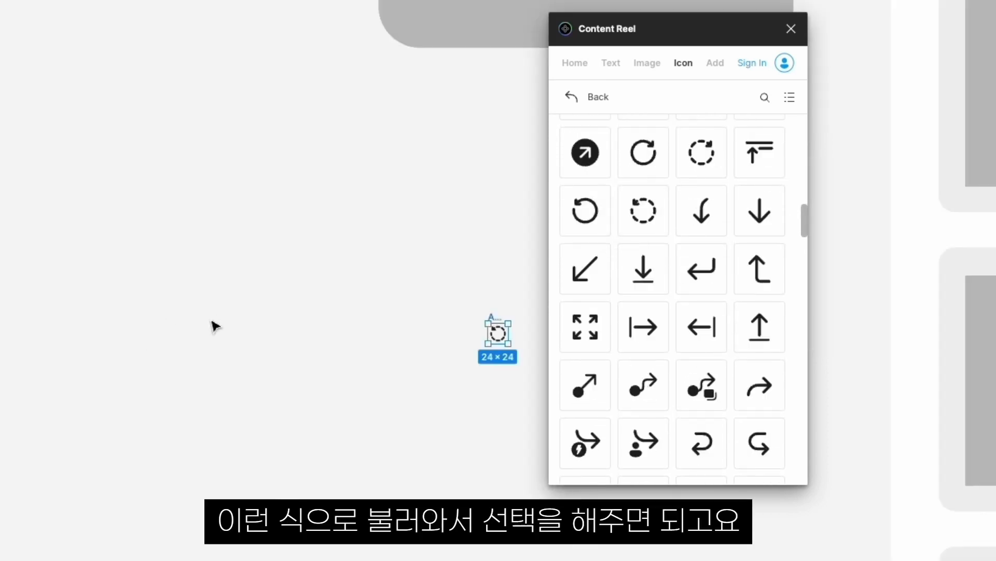
left_click(521, 345)
left_click(498, 334)
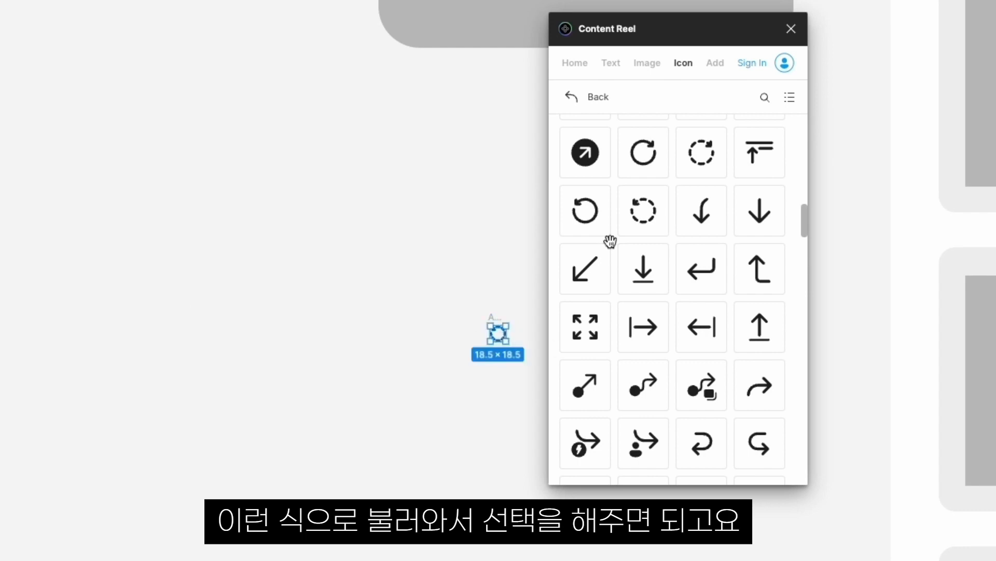
left_click(789, 30)
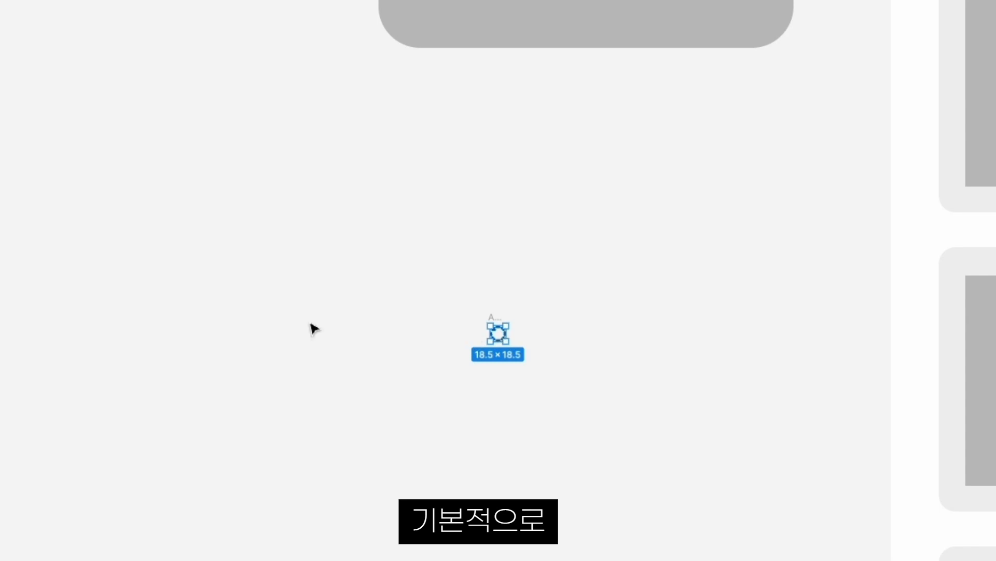
- Try to enlarge the arrow icon's vector while it is still inside its 24 × 24 frame
left_click(551, 362)
left_click(497, 336)
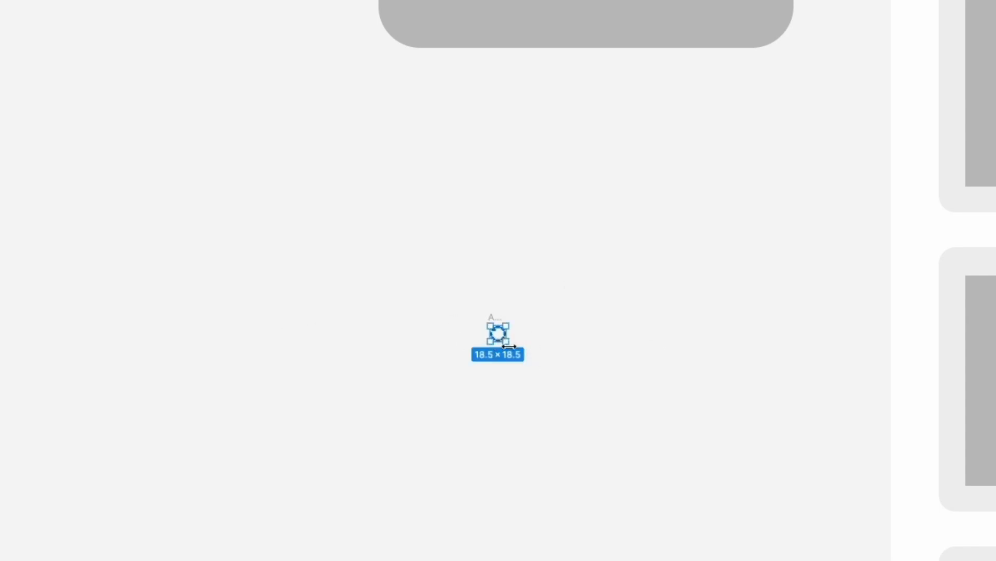
left_click_drag(509, 346, 506, 342)
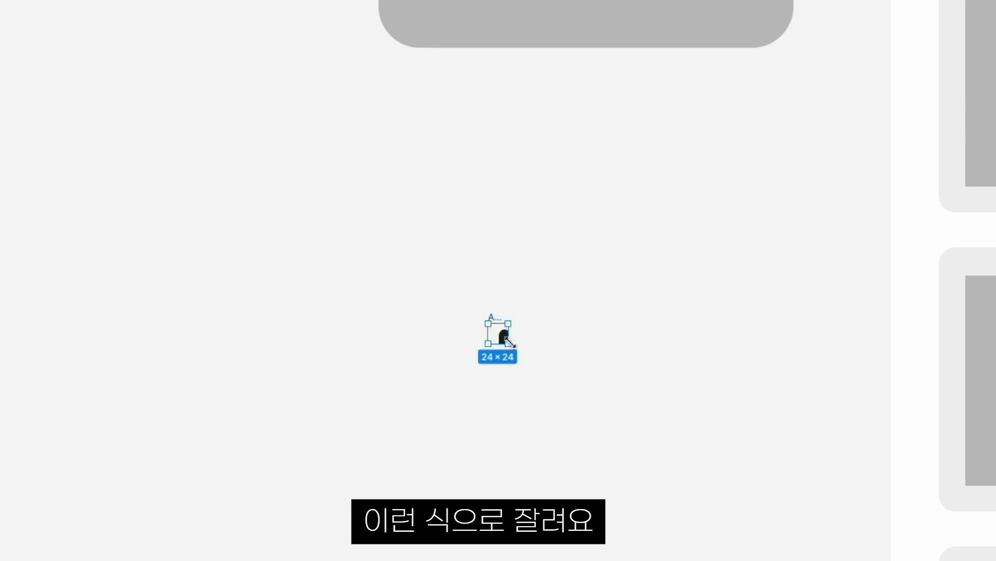
left_click(614, 345)
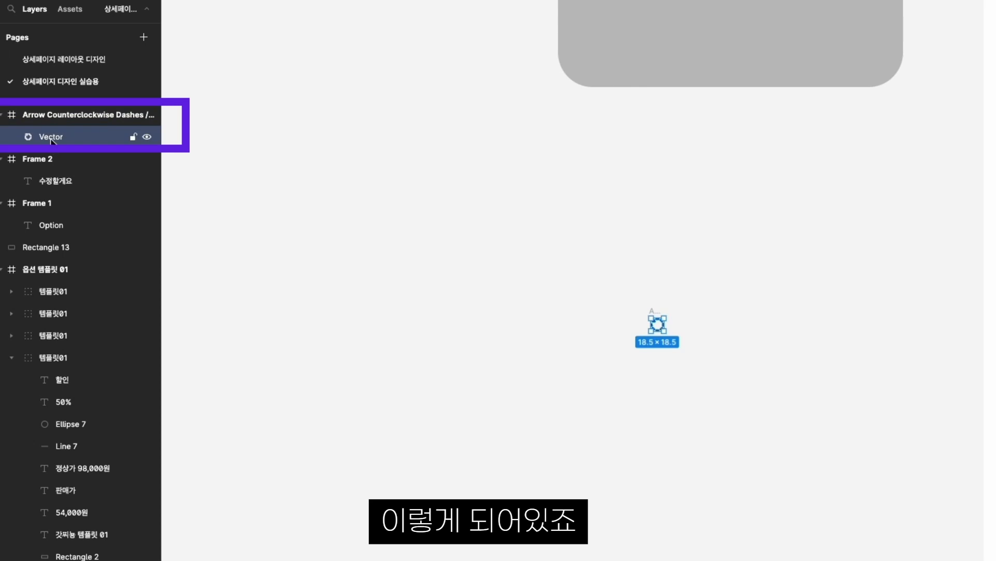
- Move the Vector layer out of the Arrow Counterclockwise Dashes frame and delete the emptied frame
left_click_drag(52, 139, 54, 111)
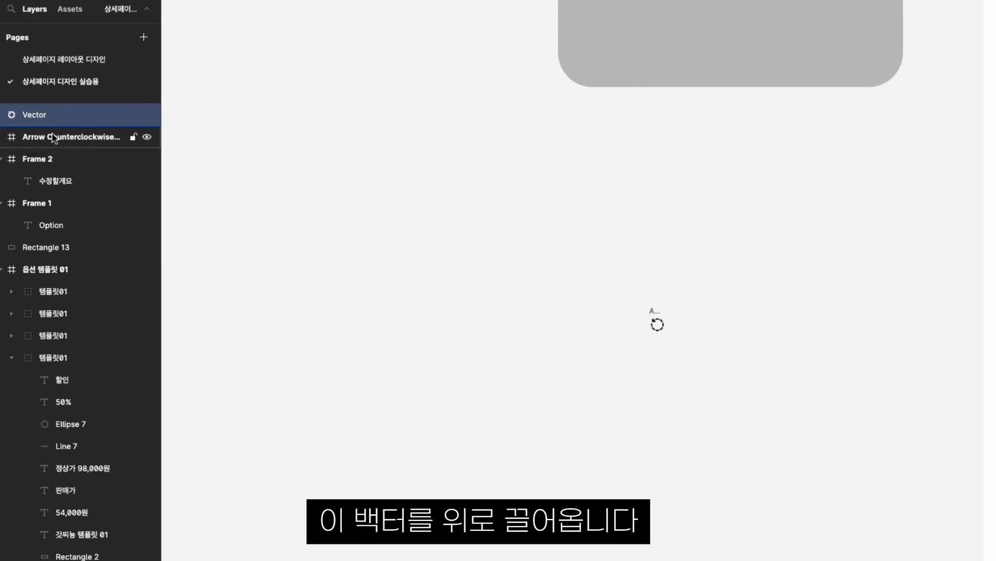
left_click(53, 137)
key("Delete")
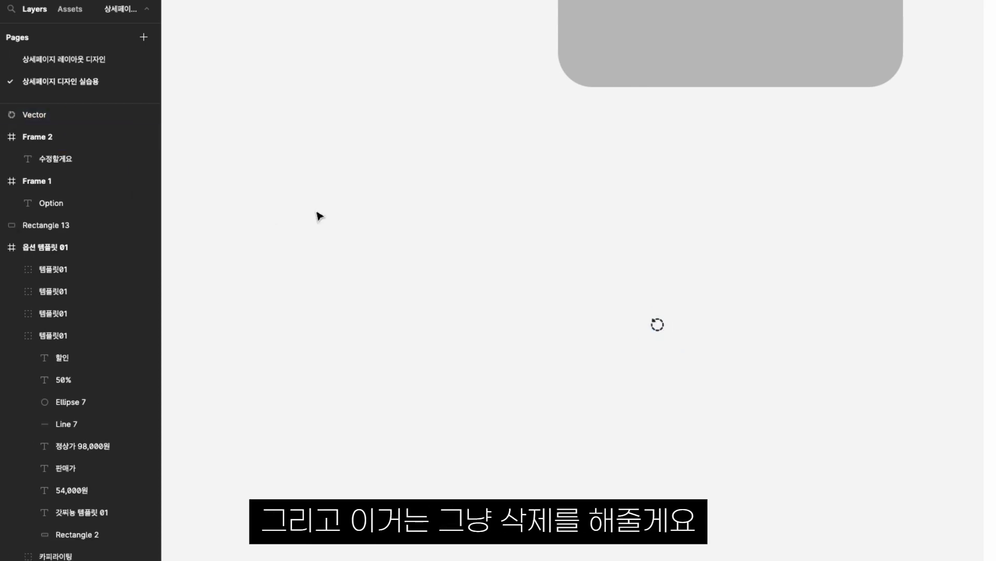
- Enlarge the detached dashed arrow vector proportionally to many times its size, extending it down and to the right
left_click(34, 114)
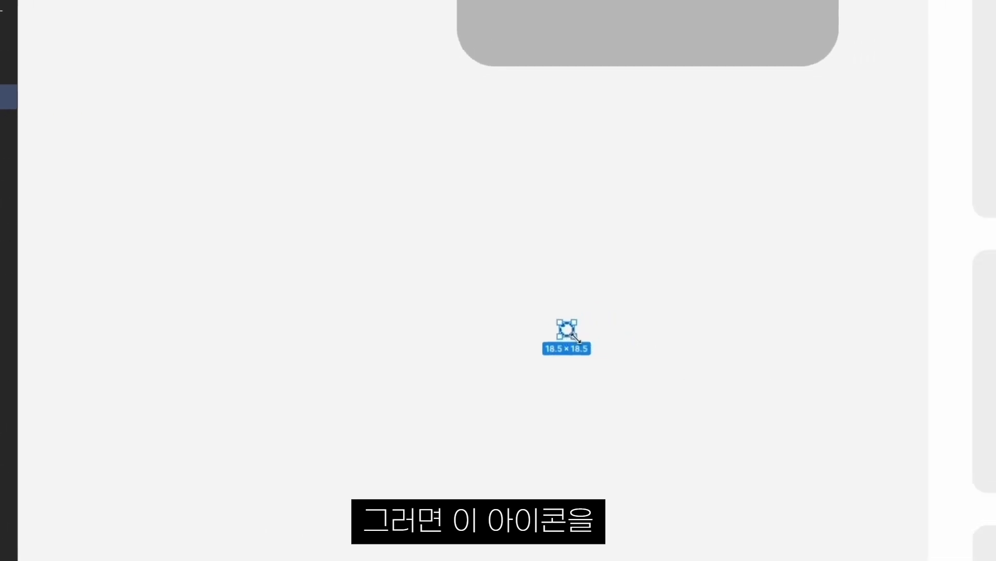
left_click_drag(668, 333, 762, 473)
left_click_drag(623, 513, 625, 514)
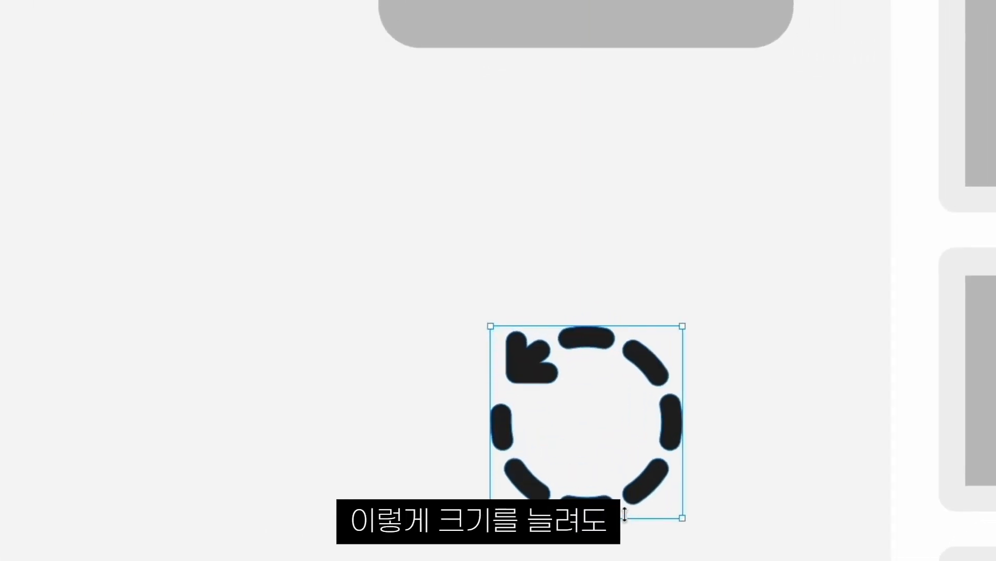
left_click(677, 266)
left_click(643, 357)
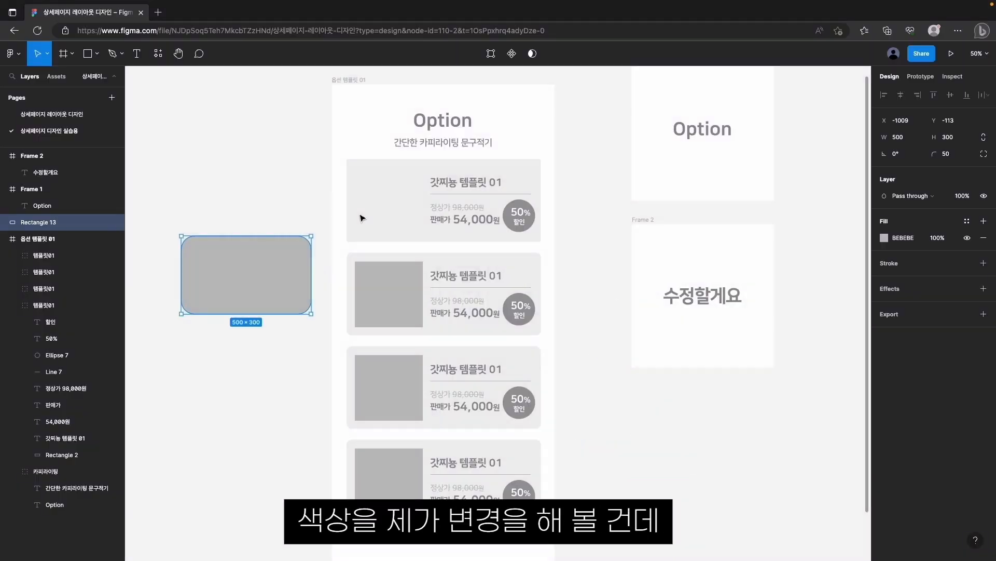
- Change the solid fill of the first option card's background rectangle to light blue 5FC5FF
left_click(381, 203)
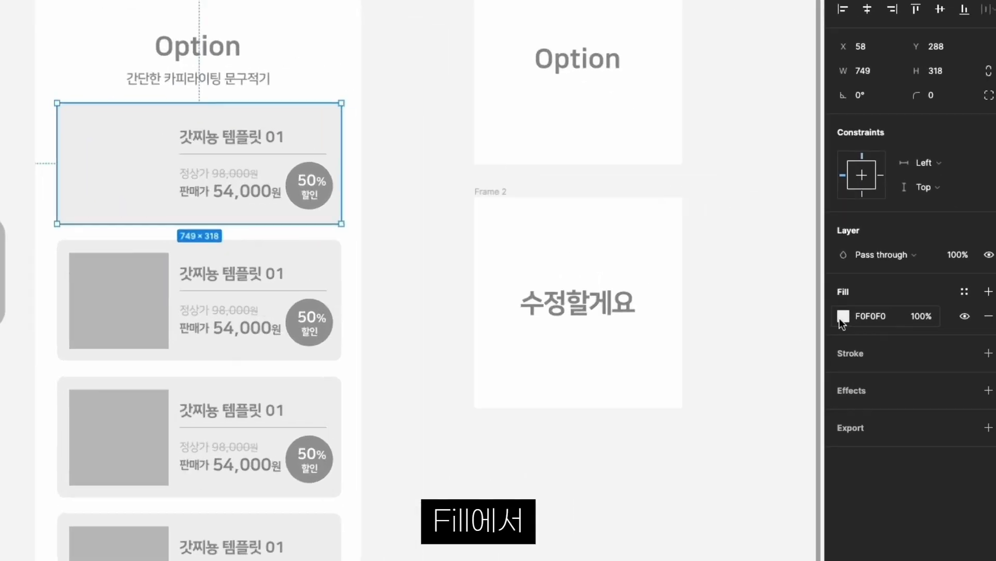
left_click(884, 305)
left_click(803, 366)
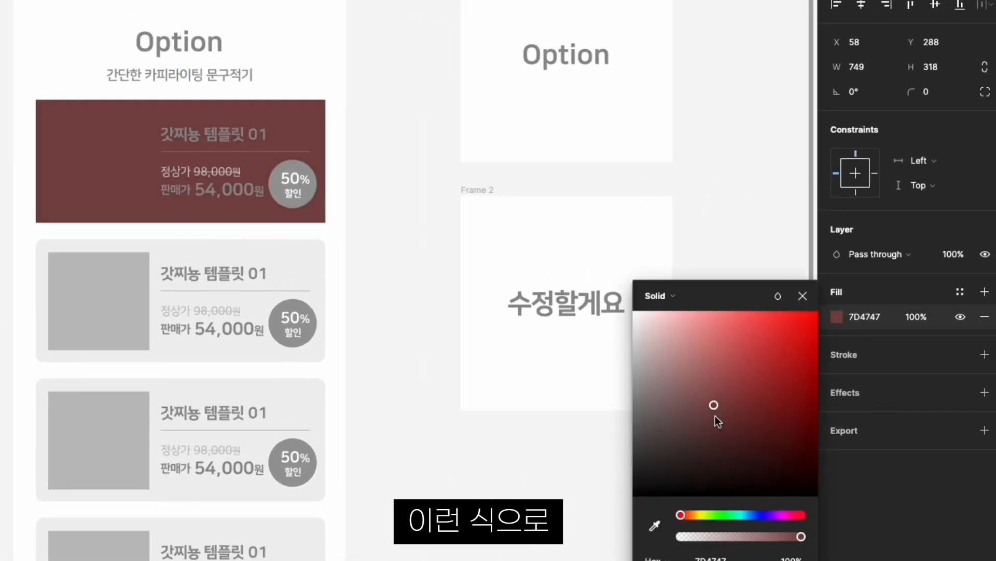
left_click_drag(789, 435, 807, 436)
left_click_drag(719, 515, 726, 514)
left_click_drag(747, 397, 787, 350)
left_click_drag(736, 518, 746, 515)
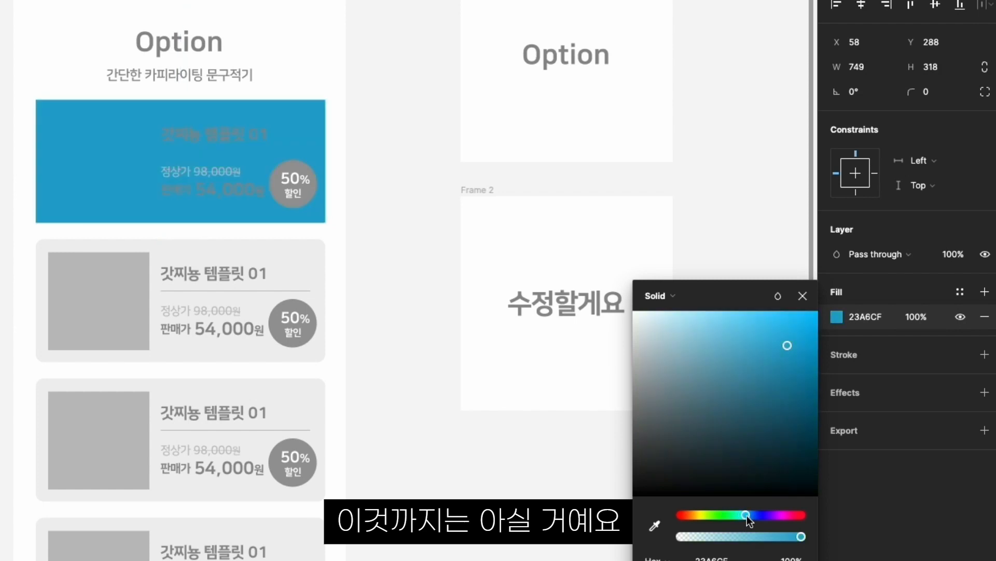
left_click(749, 310)
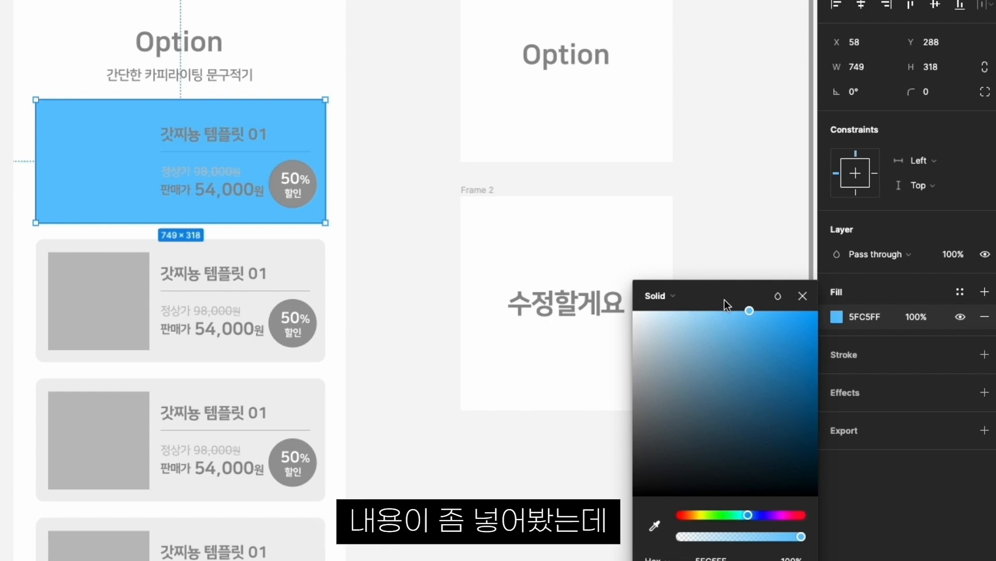
- Switch the card's fill to a Linear gradient and set its end stop to dark blue 177AB1 at 100% opacity
left_click(668, 298)
left_click(680, 313)
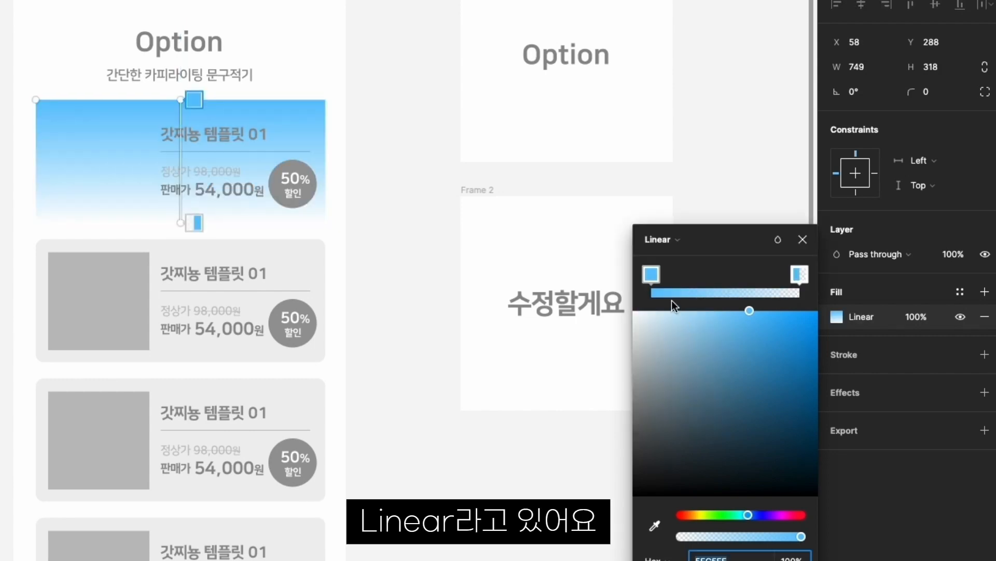
left_click(650, 273)
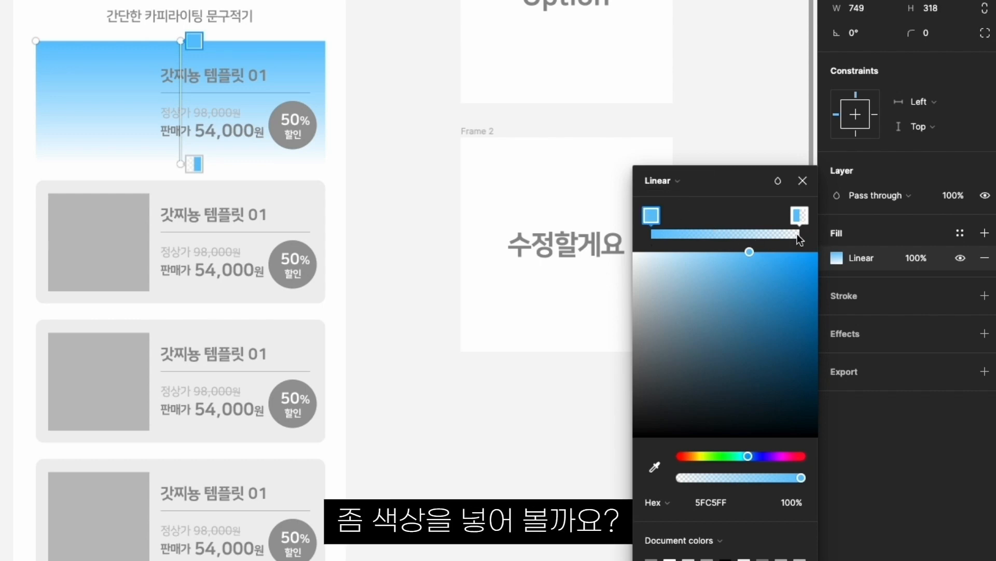
left_click(799, 216)
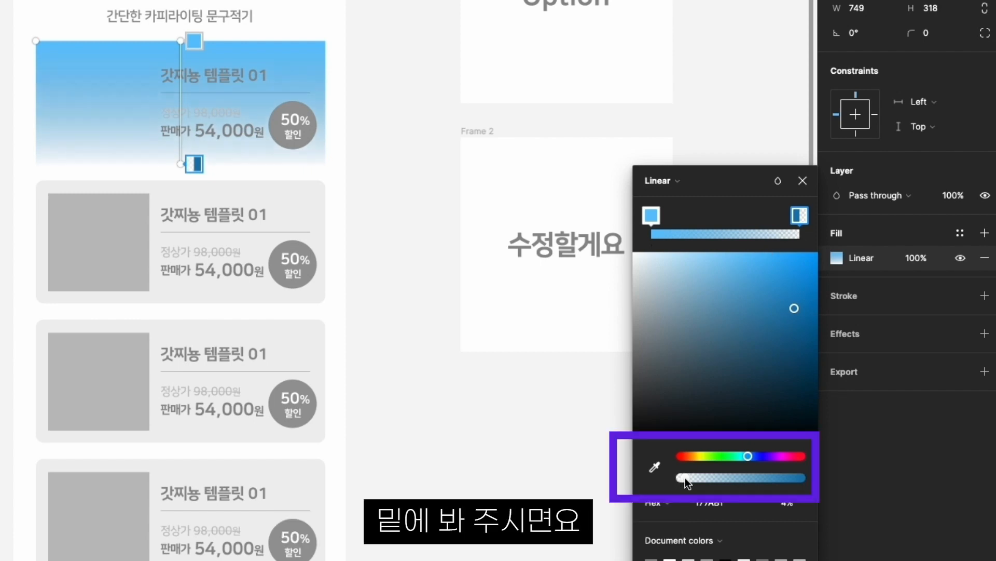
mouse_move(685, 478)
left_mouse_down()
mouse_move(806, 477)
mouse_move(801, 466)
mouse_move(678, 477)
left_mouse_up()
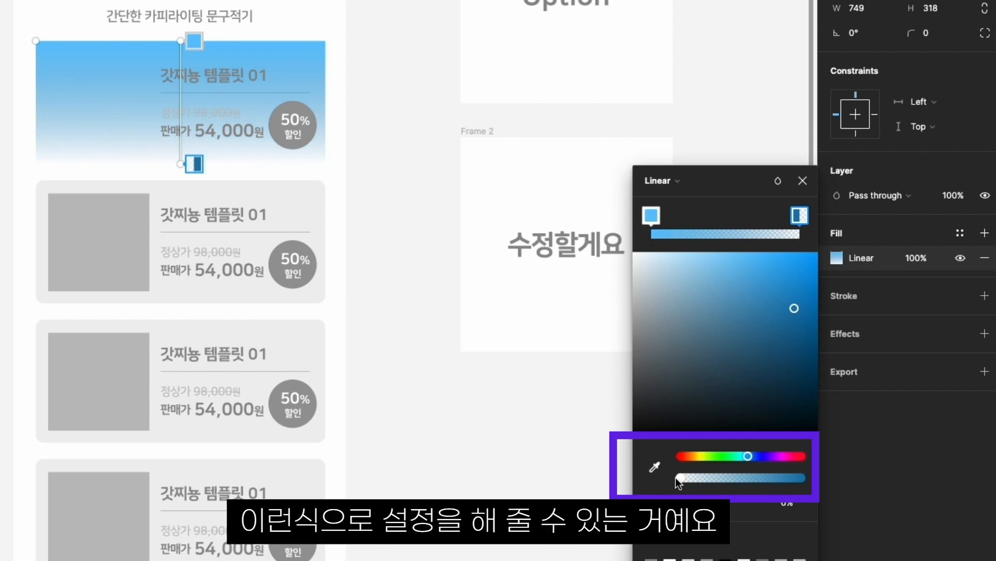
left_click_drag(678, 477, 807, 480)
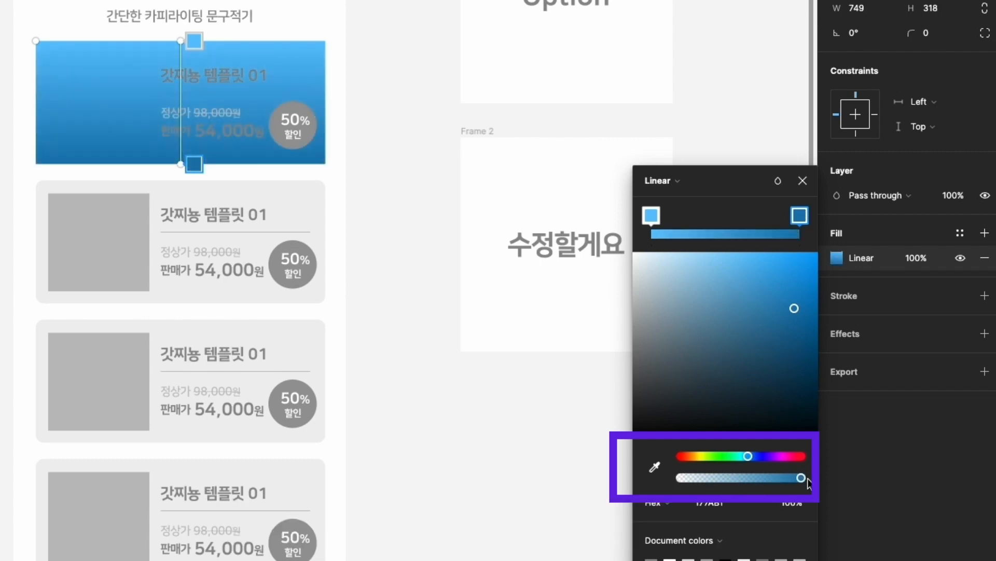
- Try magenta on the gradient's end stop, and settle on the green 2EEDB4
left_click(785, 456)
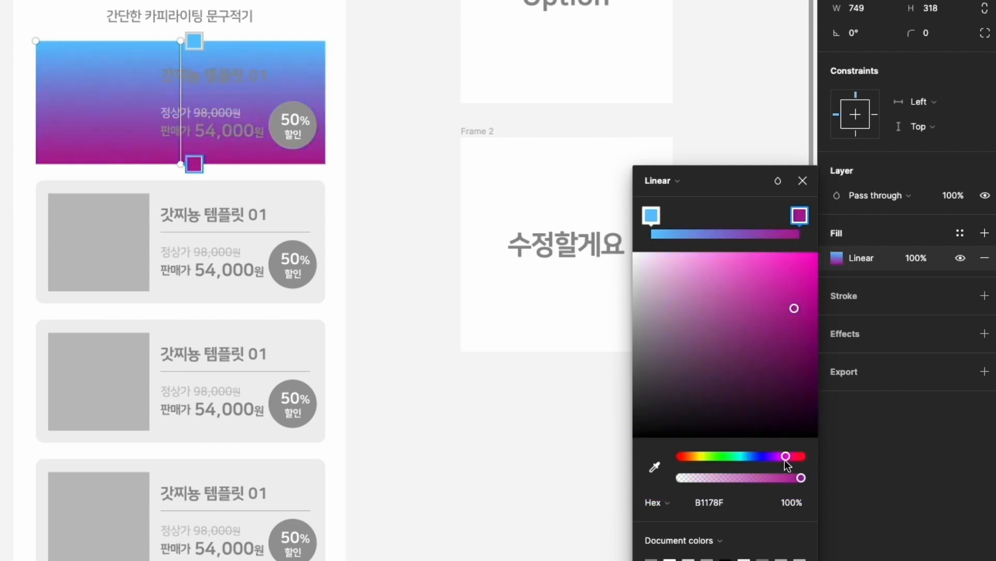
left_click_drag(782, 340, 781, 273)
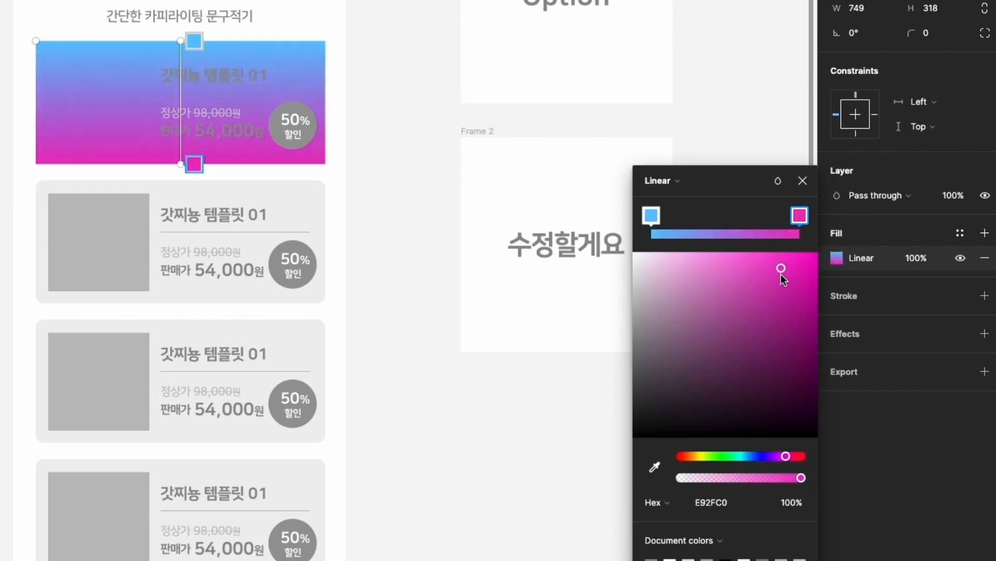
left_click_drag(793, 456, 735, 457)
left_click_drag(784, 282, 781, 269)
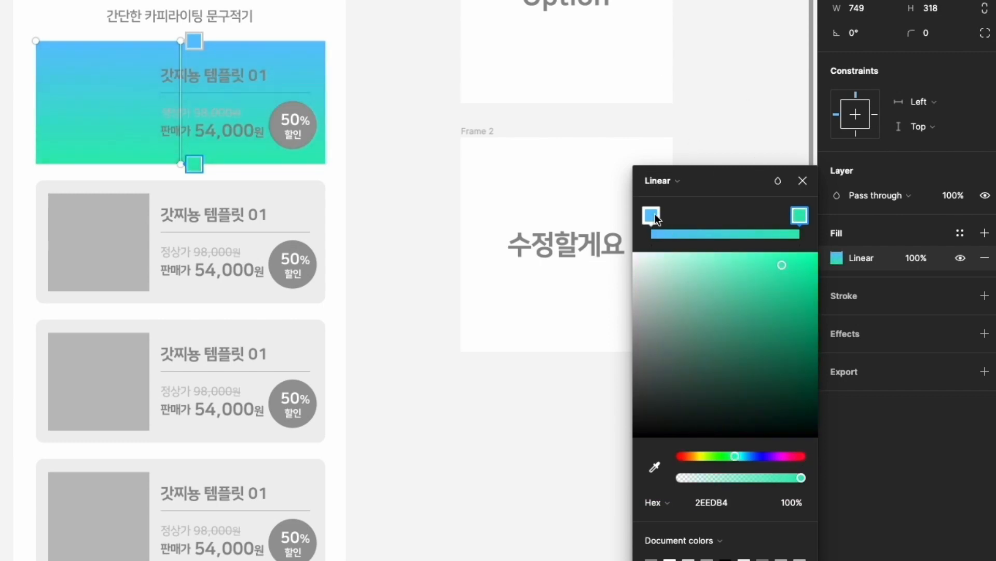
- Shift the gradient's blue stop slightly inward, keep the green stop at the end, and angle the gradient toward the card's lower-left
left_click(704, 209)
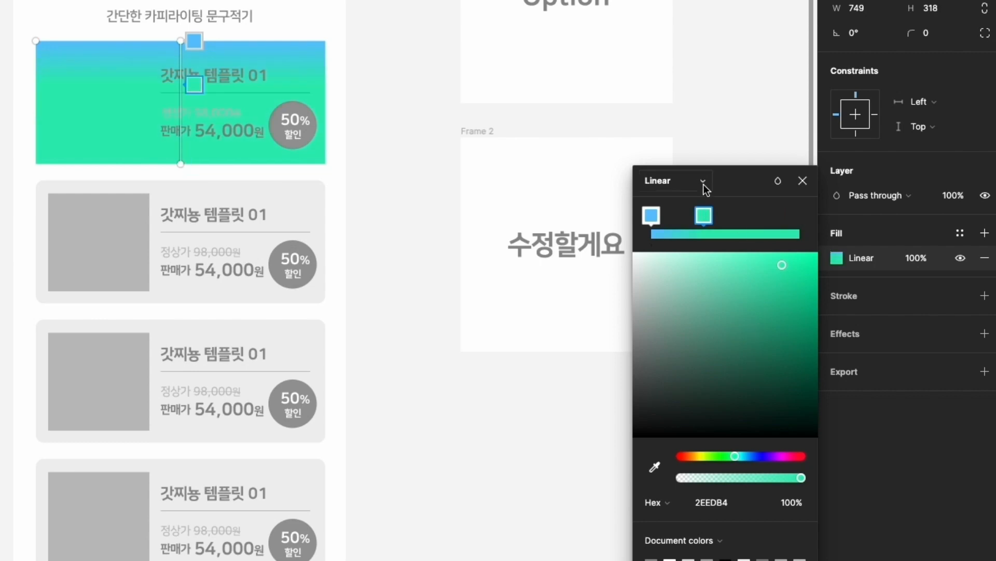
left_click_drag(703, 215, 800, 214)
left_click_drag(662, 216, 684, 223)
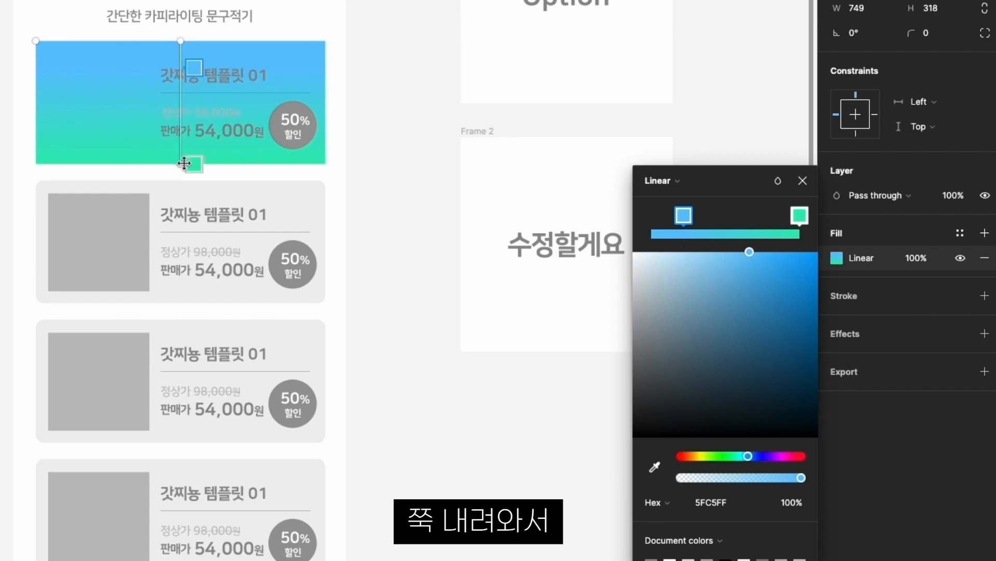
left_click_drag(181, 166, 138, 117)
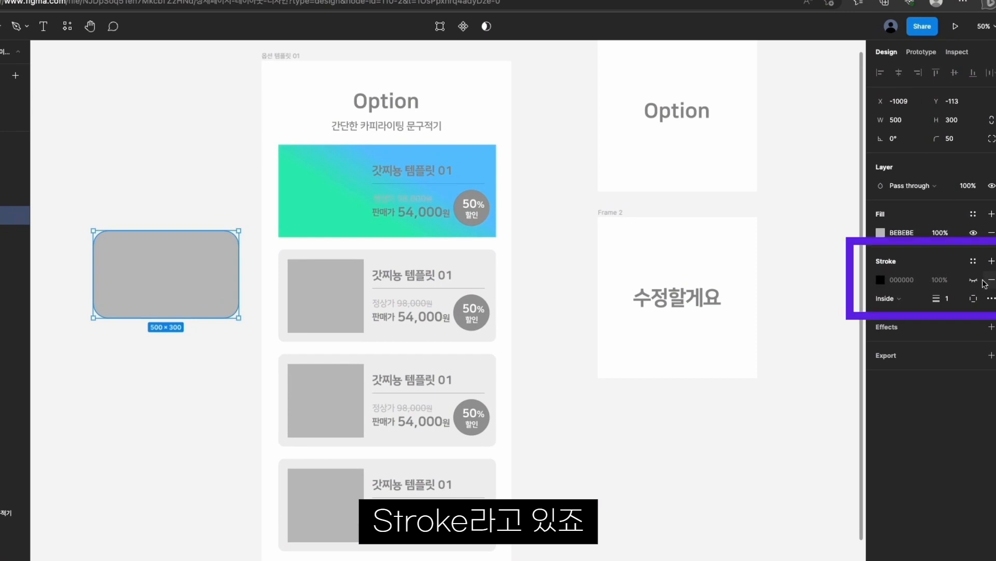
- Give the rounded gray rectangle beside the template an inside stroke in 000000 at 100% opacity
left_click(880, 280)
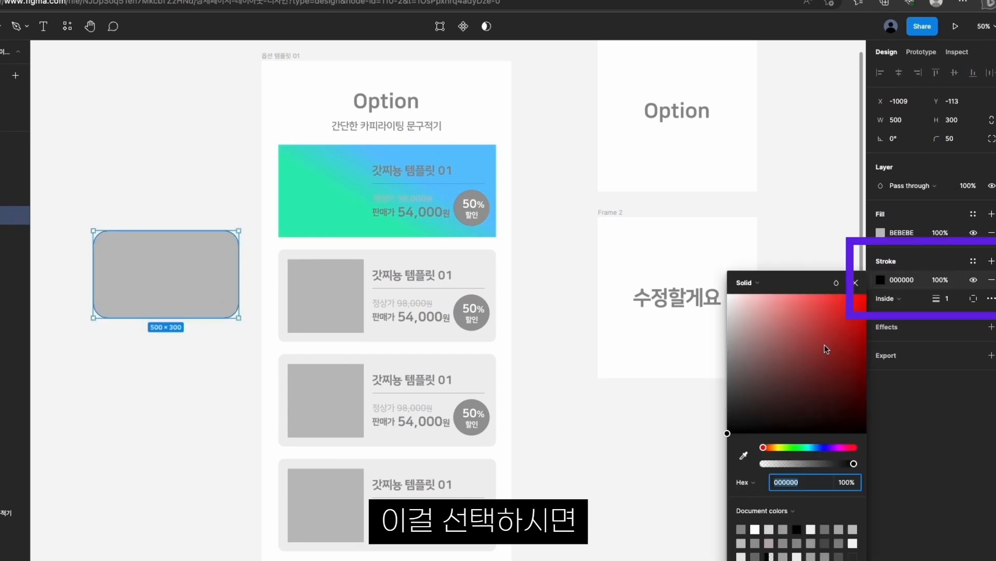
left_click_drag(824, 344, 705, 472)
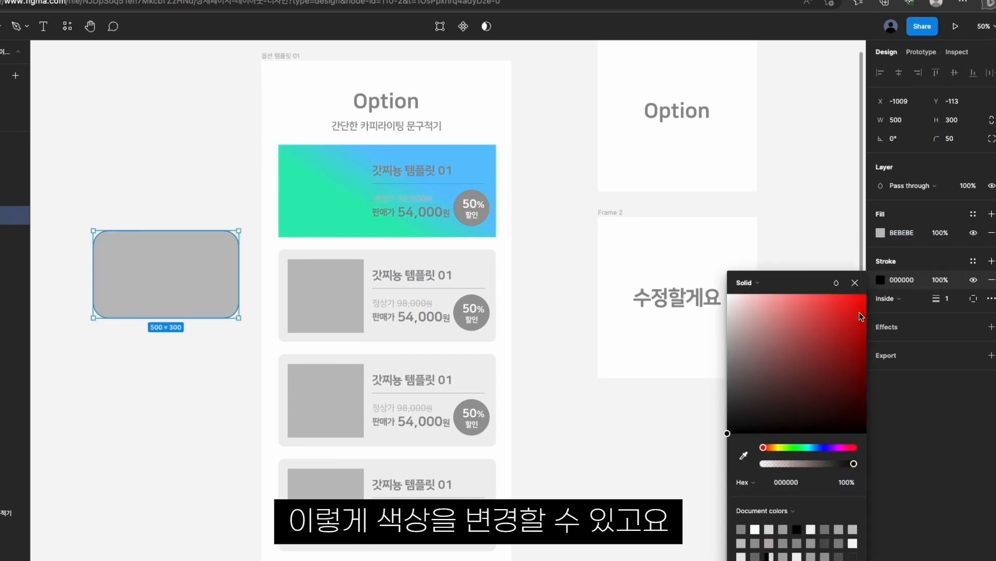
left_click(855, 282)
- Try a stroke weight of 20 on the rounded rectangle and settle on 10
left_click(946, 299)
type("2")
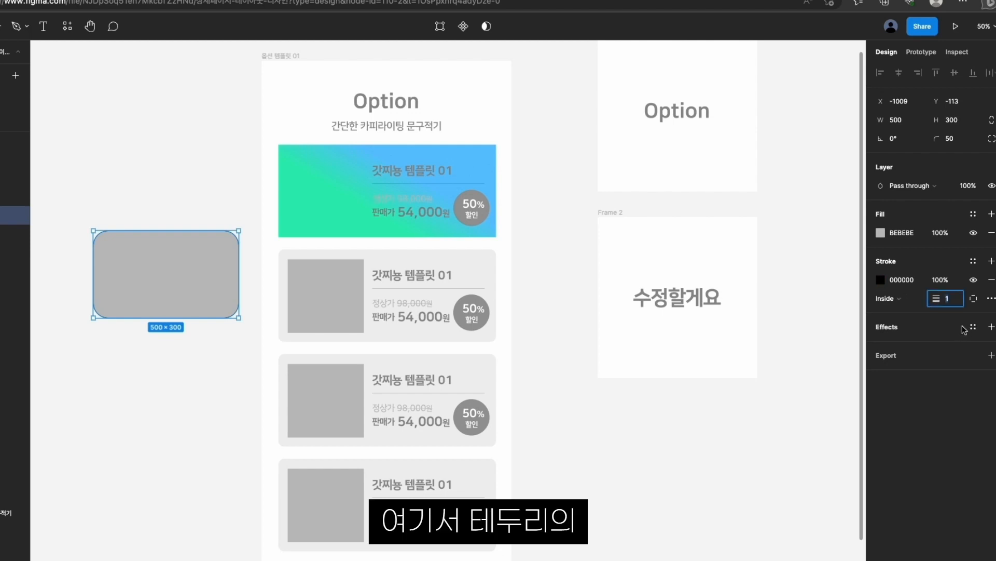
type("0")
key("Return")
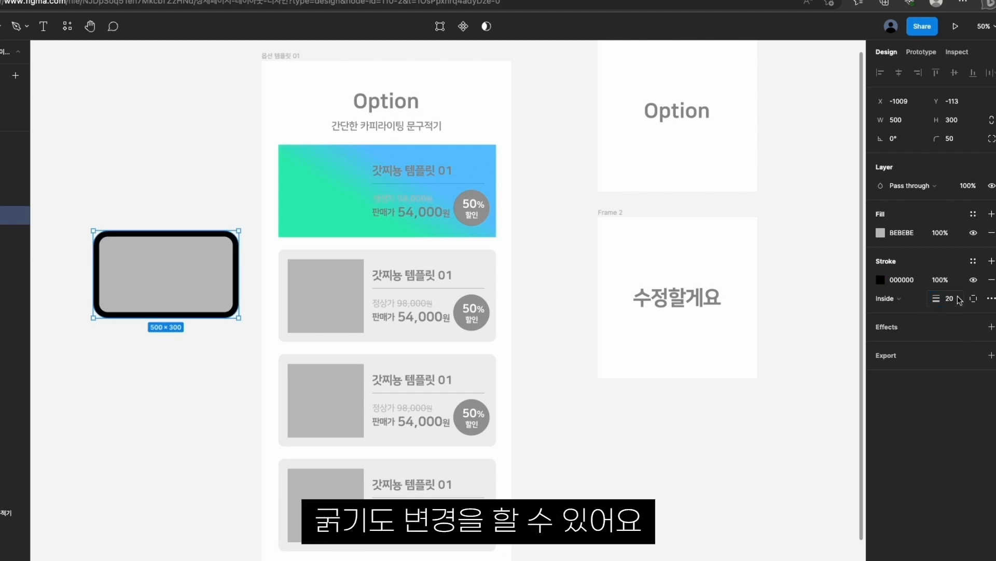
left_click(950, 298)
type("10")
key("Return")
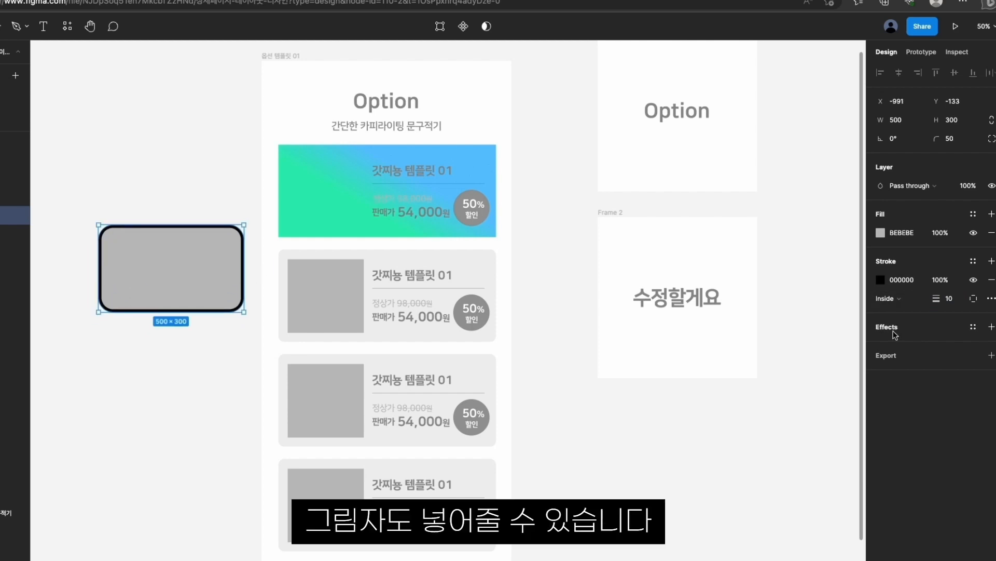
- Add a Drop shadow effect to the rounded rectangle and open its settings with X and Y offsets of 10
left_click(889, 327)
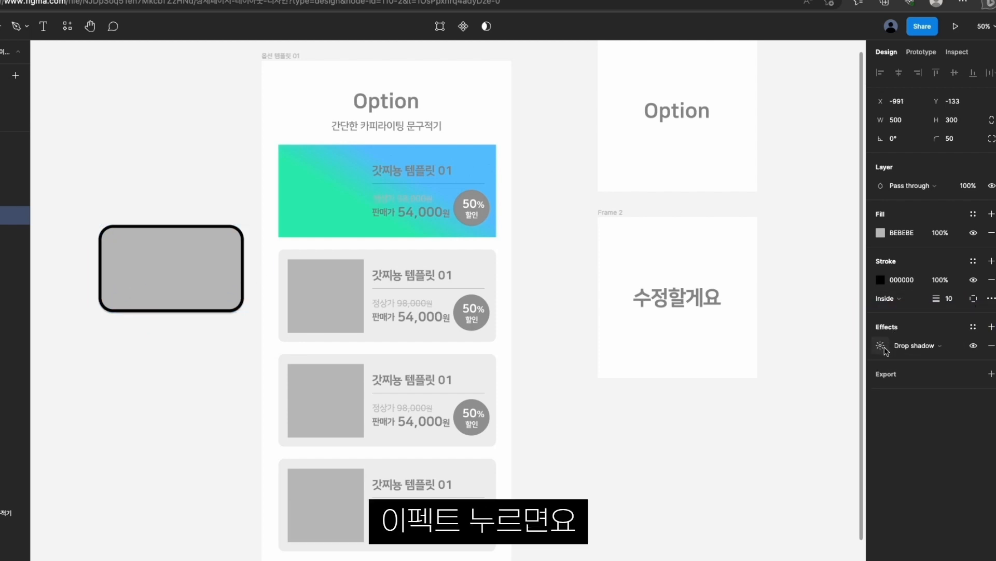
left_click(924, 345)
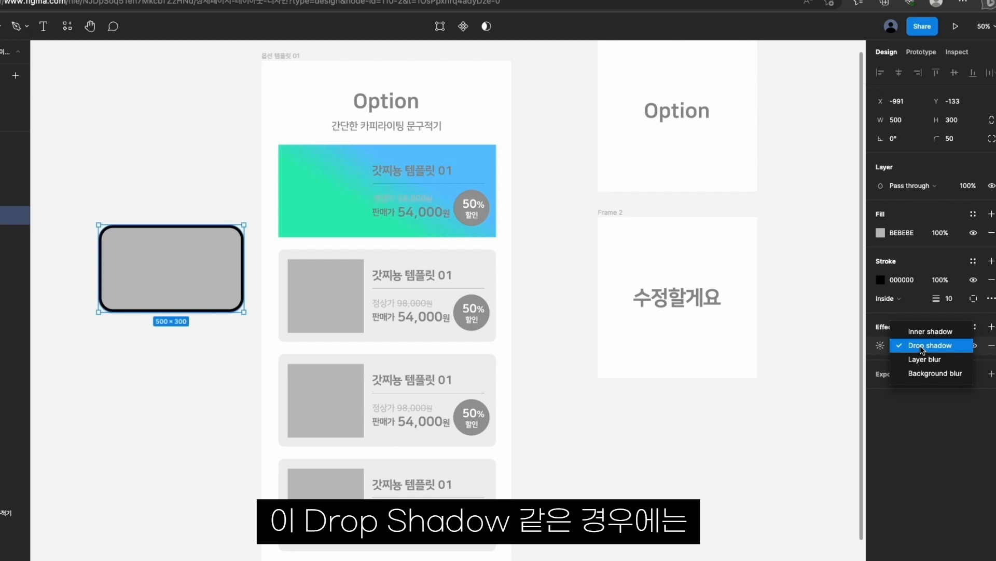
left_click(883, 346)
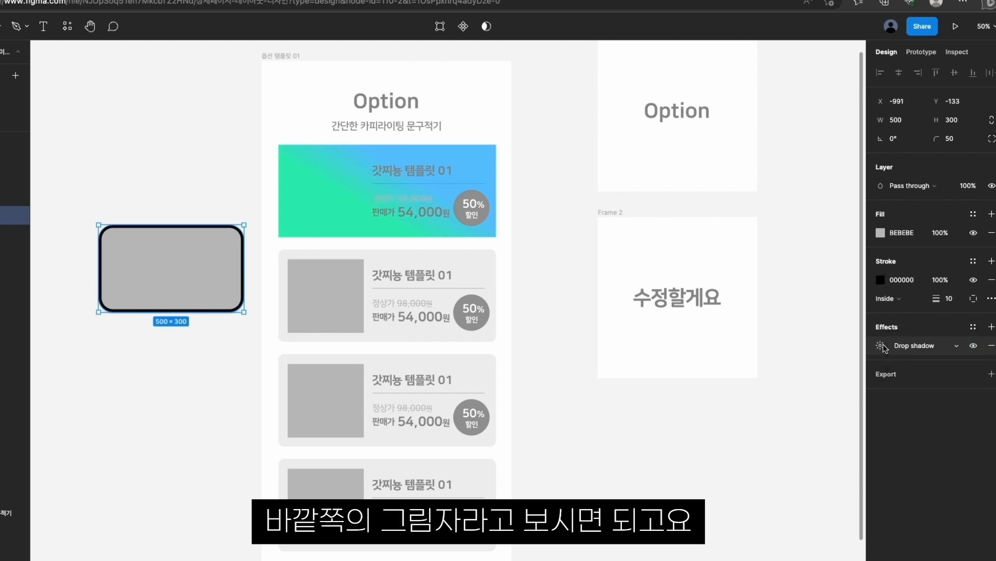
left_click(882, 346)
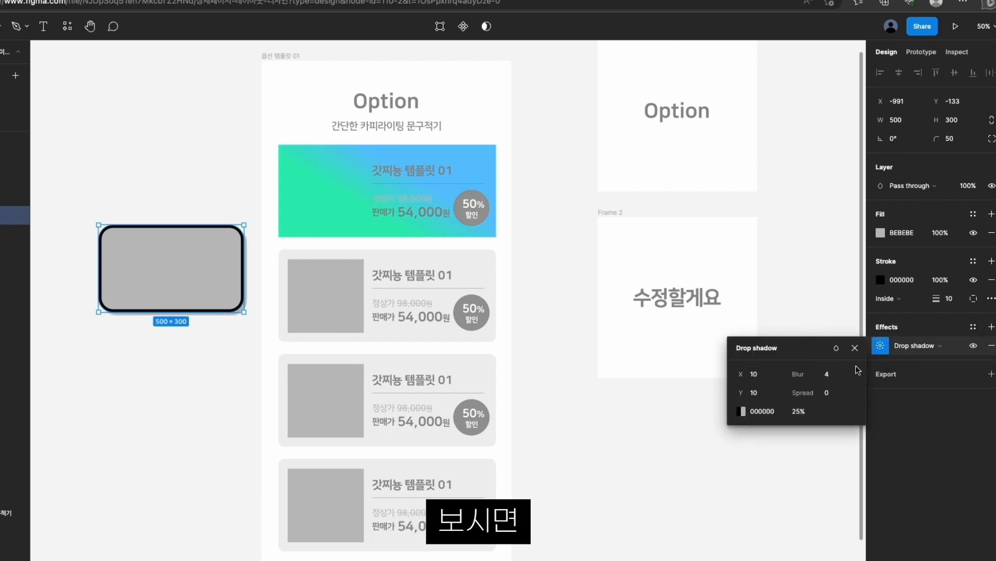
- Try a blur of 41 on the rounded rectangle's drop shadow and settle on 20
left_click(828, 374)
type("41")
key("Return")
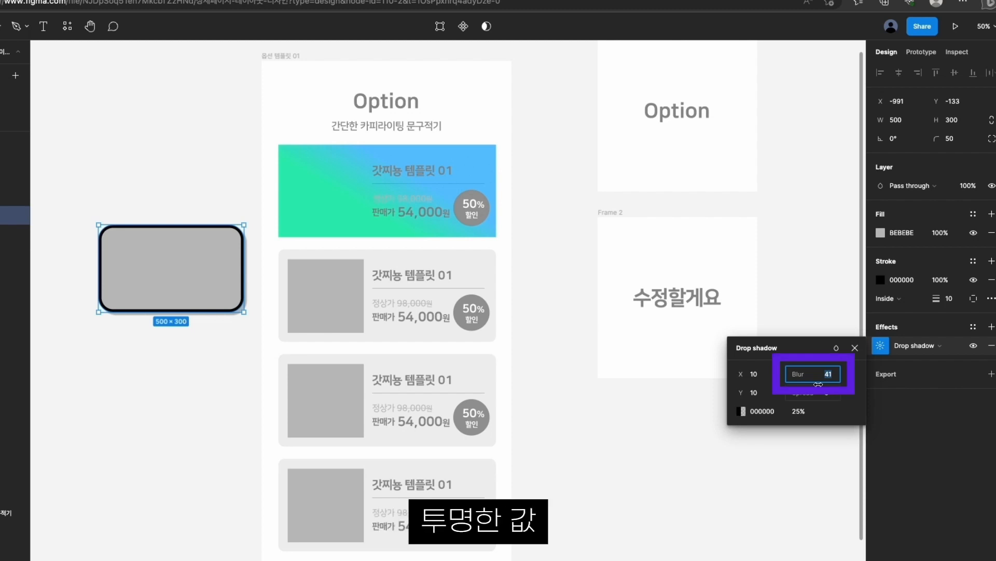
key("Return")
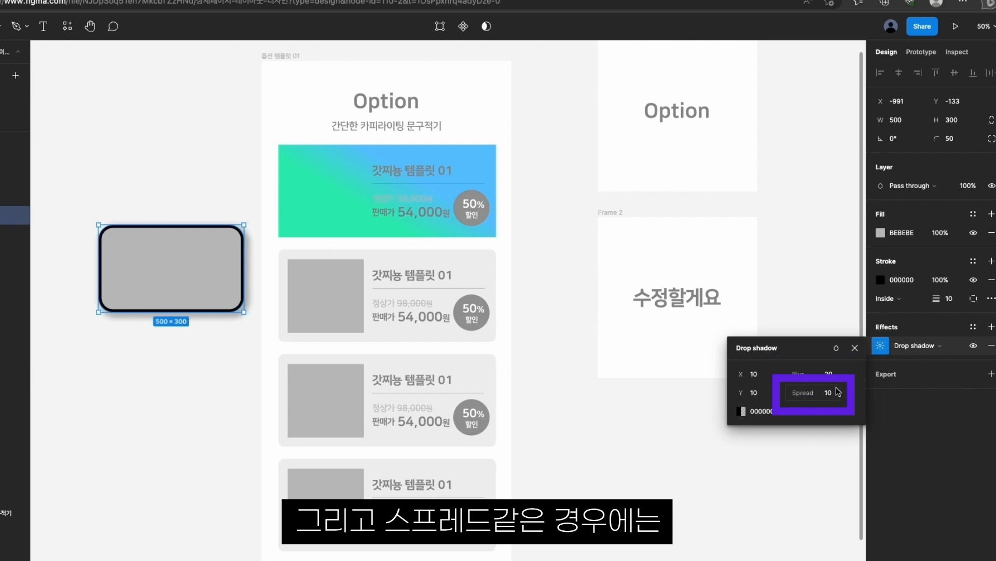
- Try drop shadow spreads of 5, 2 and 20 on the rounded rectangle and settle on 0
left_click(831, 393)
type("5")
key("Return")
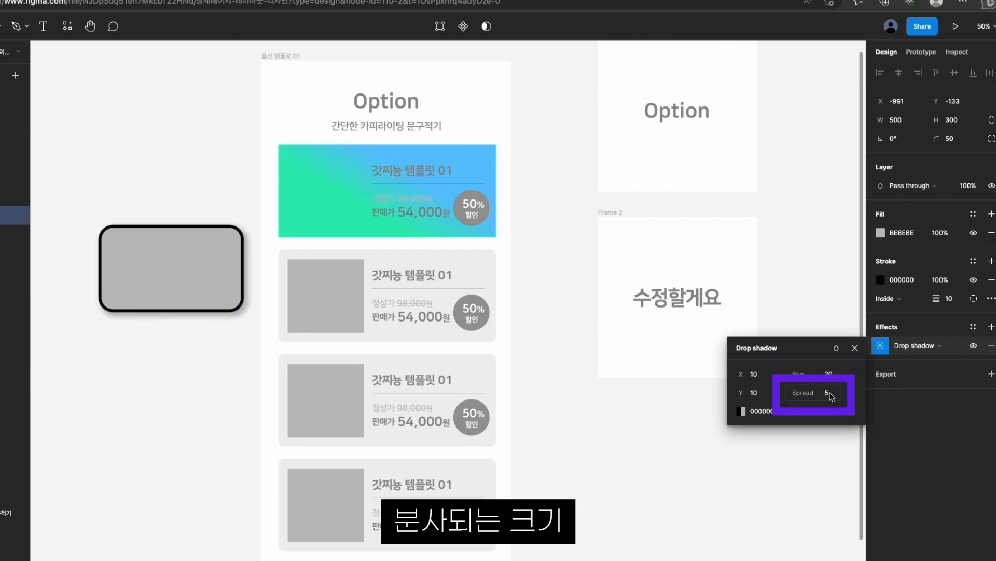
left_click(831, 393)
type("2")
key("Return")
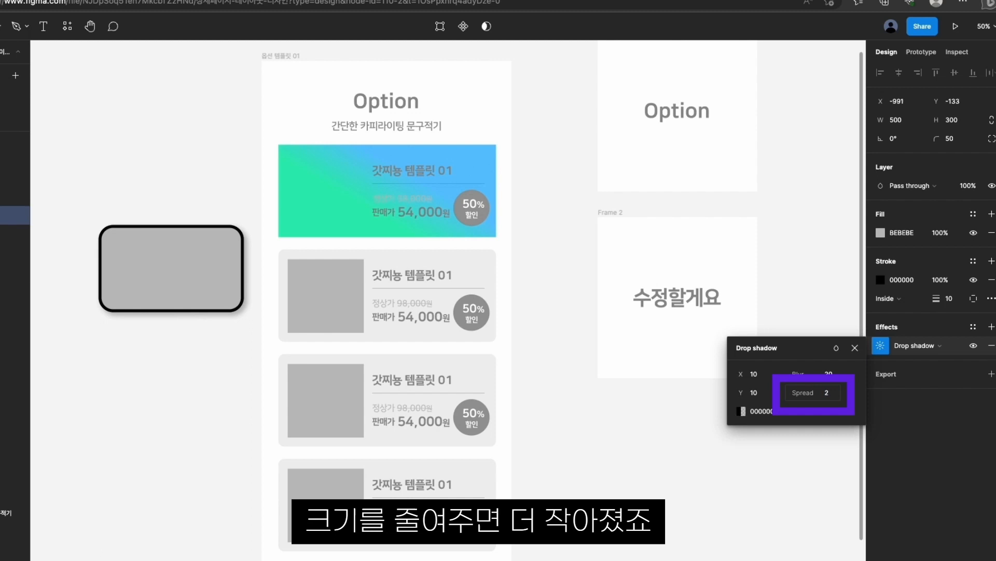
left_click(830, 393)
type("20")
key("Return")
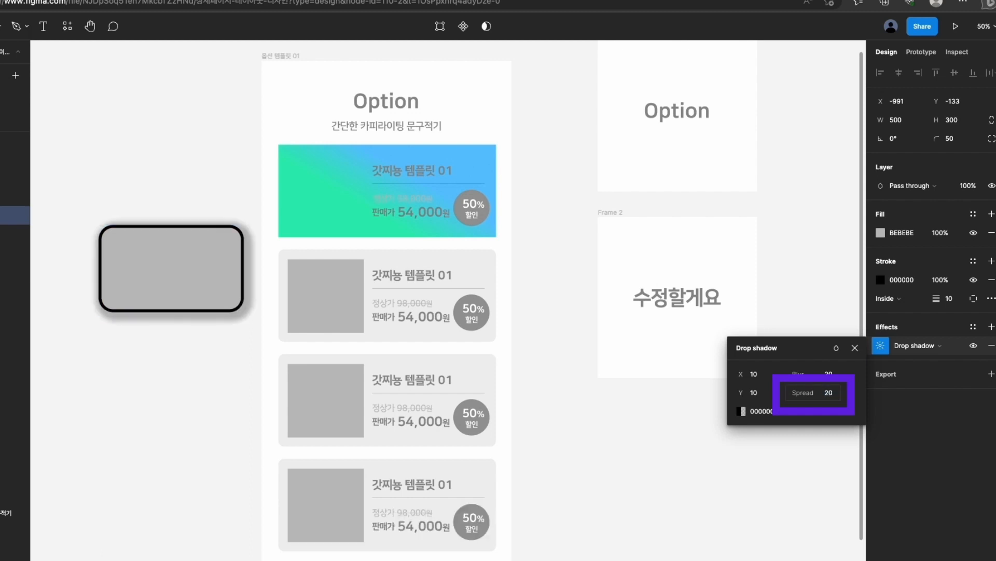
left_click(836, 395)
type("0")
key("Return")
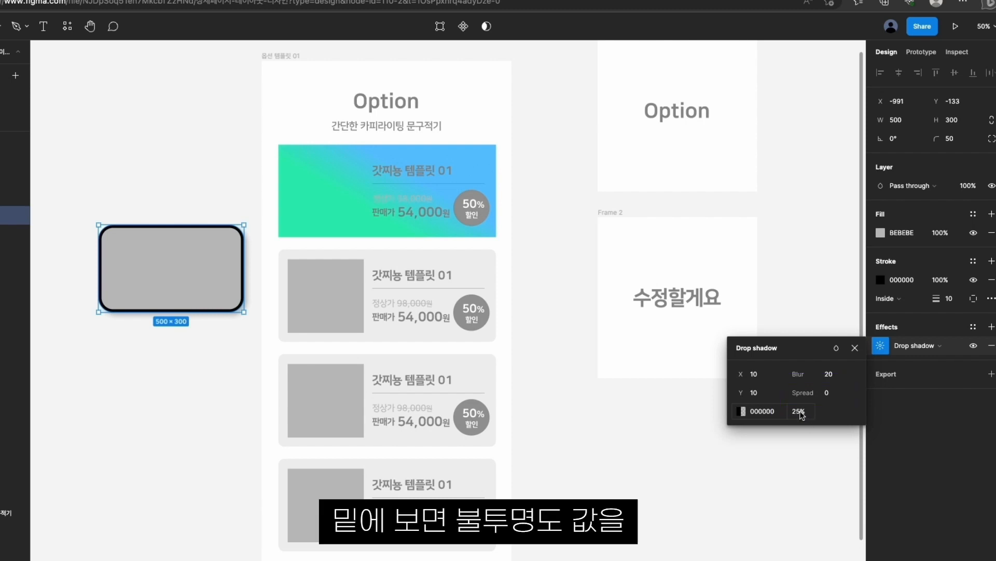
- Try a drop shadow opacity of 10% and settle on 50%
left_click(798, 414)
type("10")
key("Return")
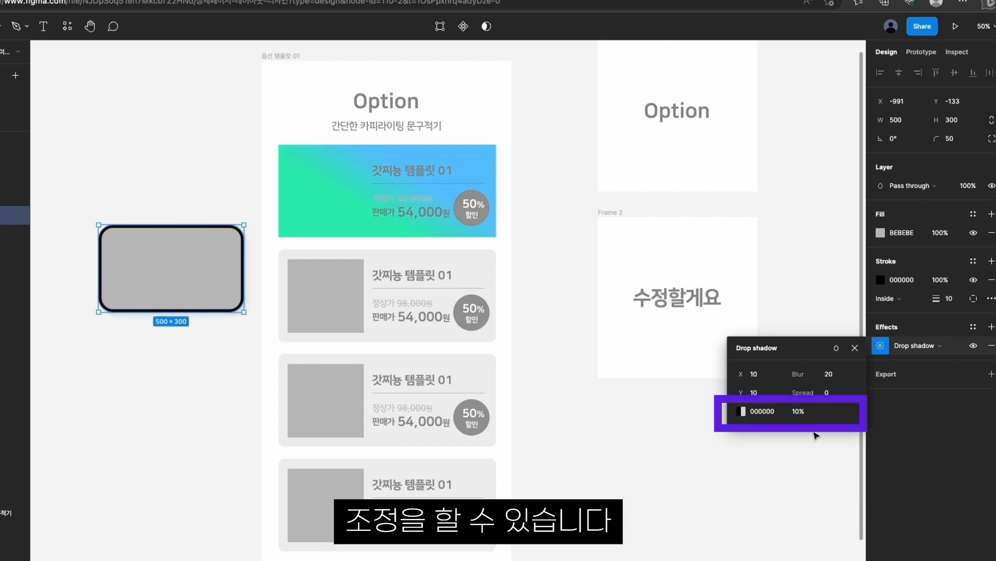
left_click(798, 412)
type("50")
key("Return")
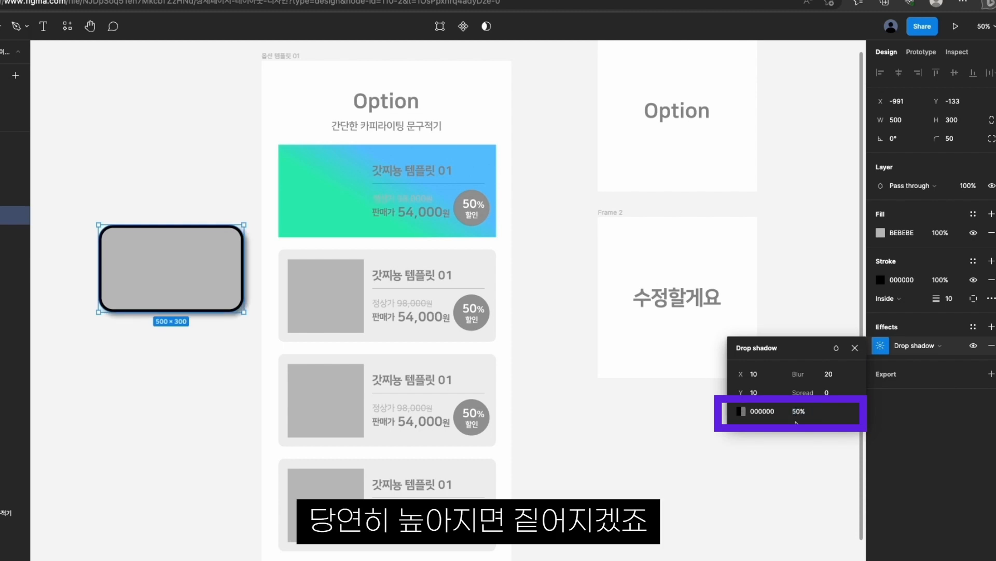
- Recolor the drop shadow from black, trying dark red 740C0C and shifting the hue to blue
left_click(741, 411)
left_click(741, 411)
left_click(741, 411)
left_click_drag(677, 363, 714, 375)
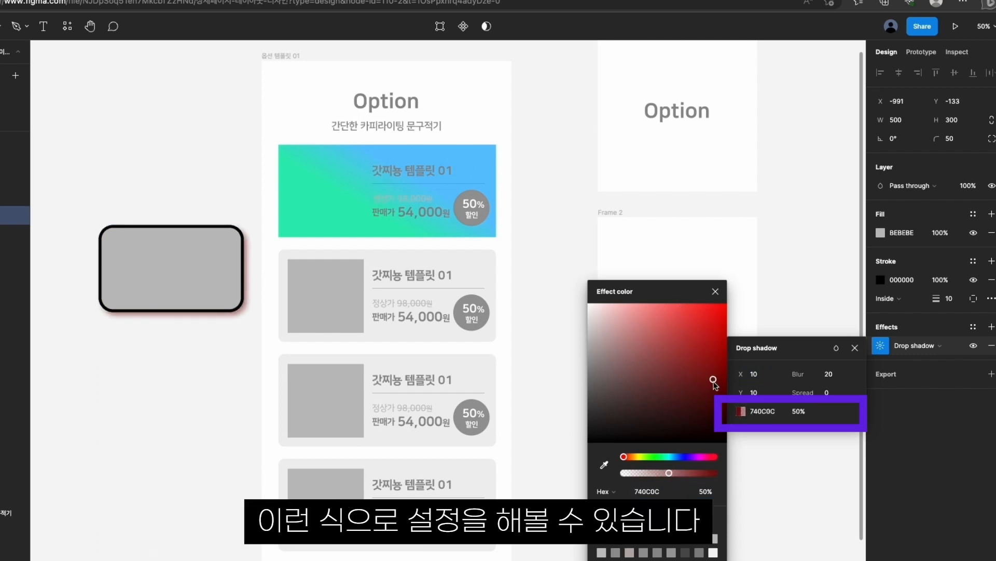
left_click_drag(634, 454, 684, 453)
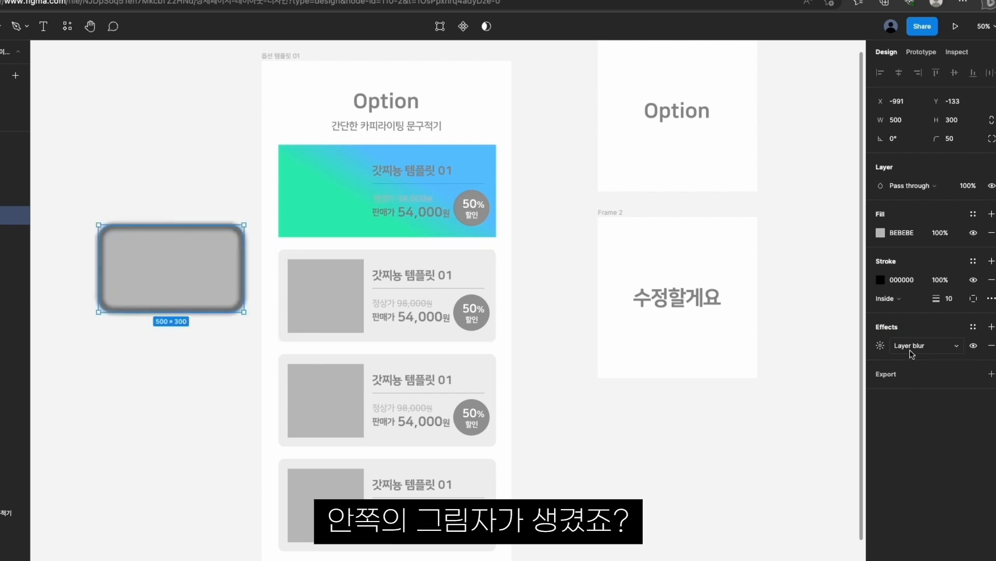
- Move the rounded rectangle slightly left and try Background blur in place of Layer blur as its effect
mouse_move(173, 273)
left_mouse_down()
mouse_move(200, 273)
mouse_move(164, 273)
left_mouse_up()
left_click(909, 345)
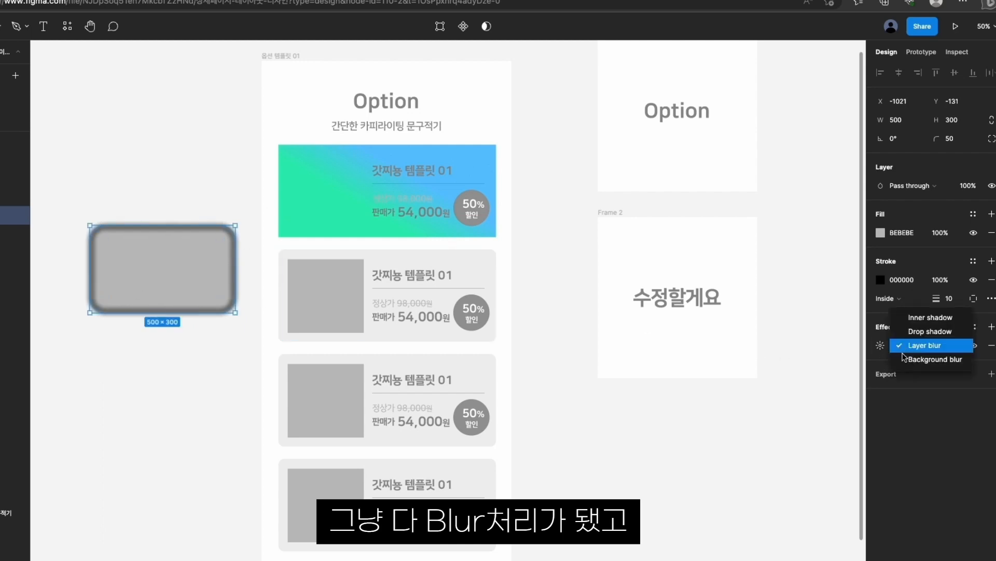
left_click(911, 357)
left_click(717, 410)
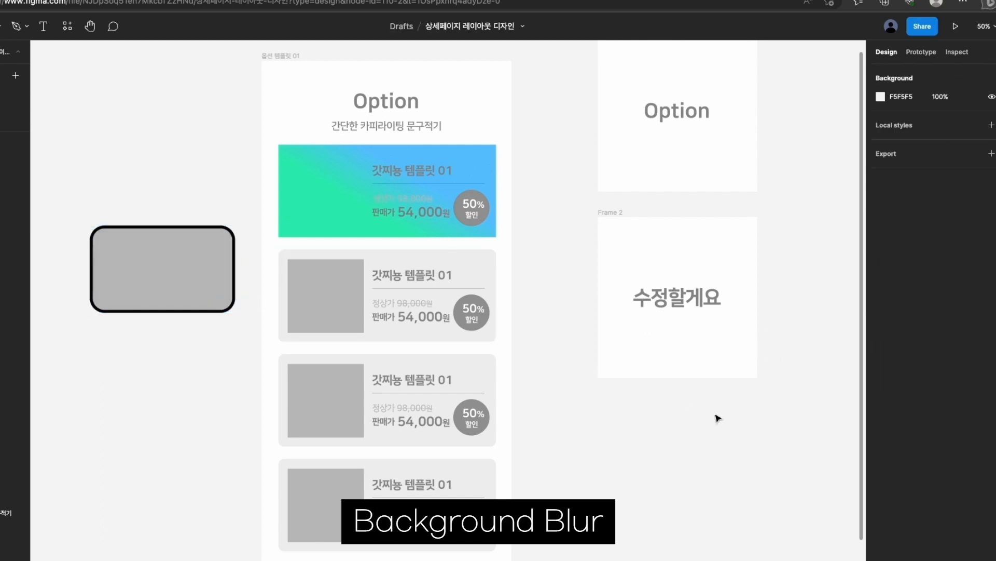
left_click(194, 292)
left_click(726, 410)
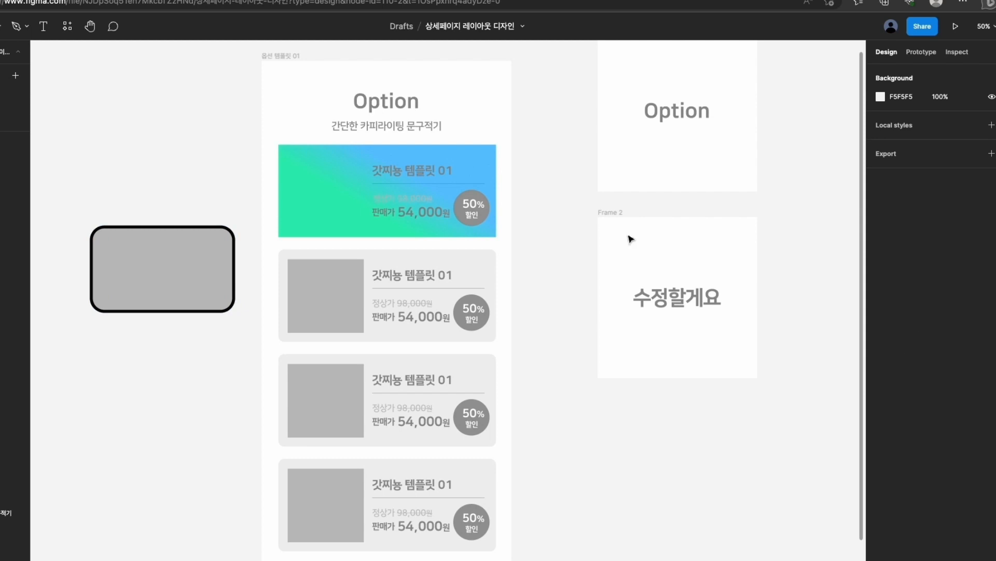
- Switch the rounded rectangle's effect back to Drop shadow and move it up and left to about X -1061, Y -183
left_click(193, 291)
left_click(929, 344)
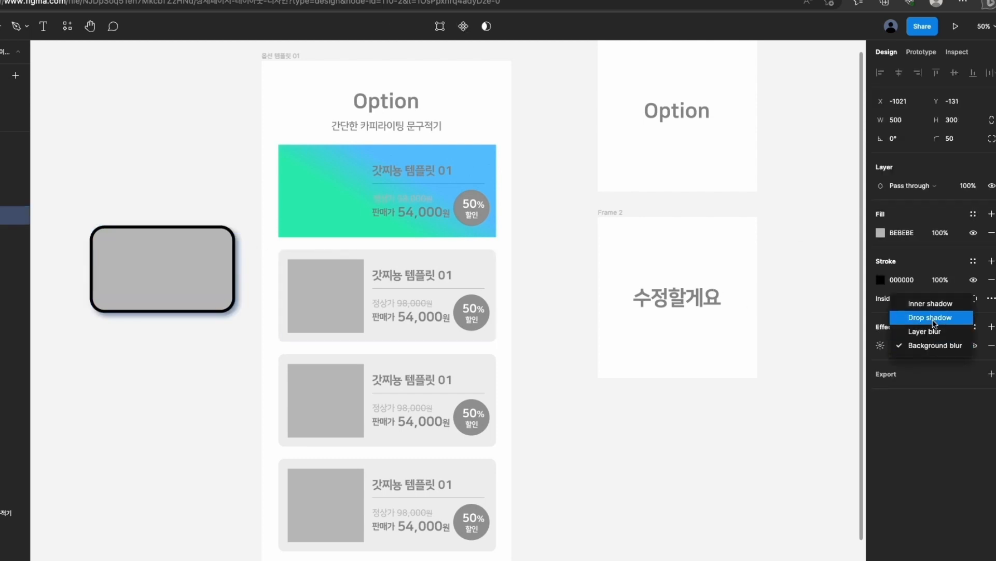
left_click(933, 322)
left_click(627, 456)
left_click_drag(156, 278, 223, 318)
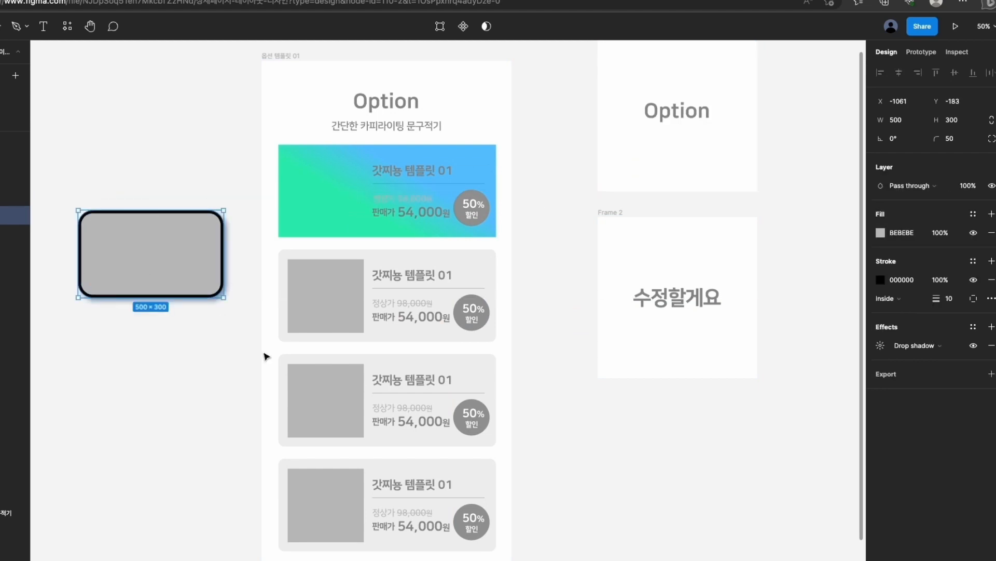